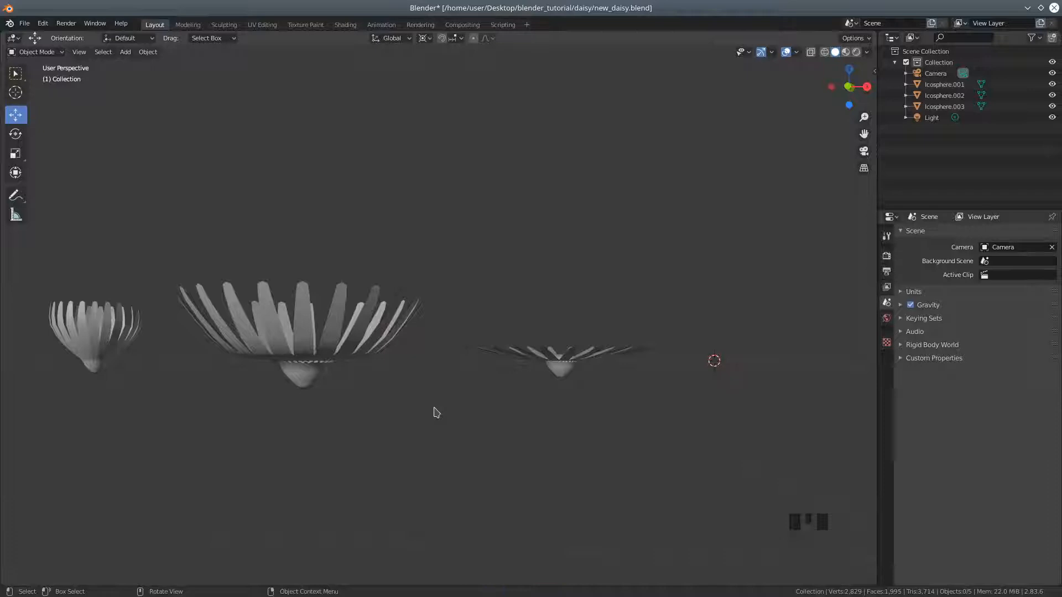
Add a Bezier curve at the world origin and switch it to Edit Mode.
scroll(467, 395, "down", 2)
middle_click_drag(467, 396, 517, 421)
scroll(520, 397, "down", 2)
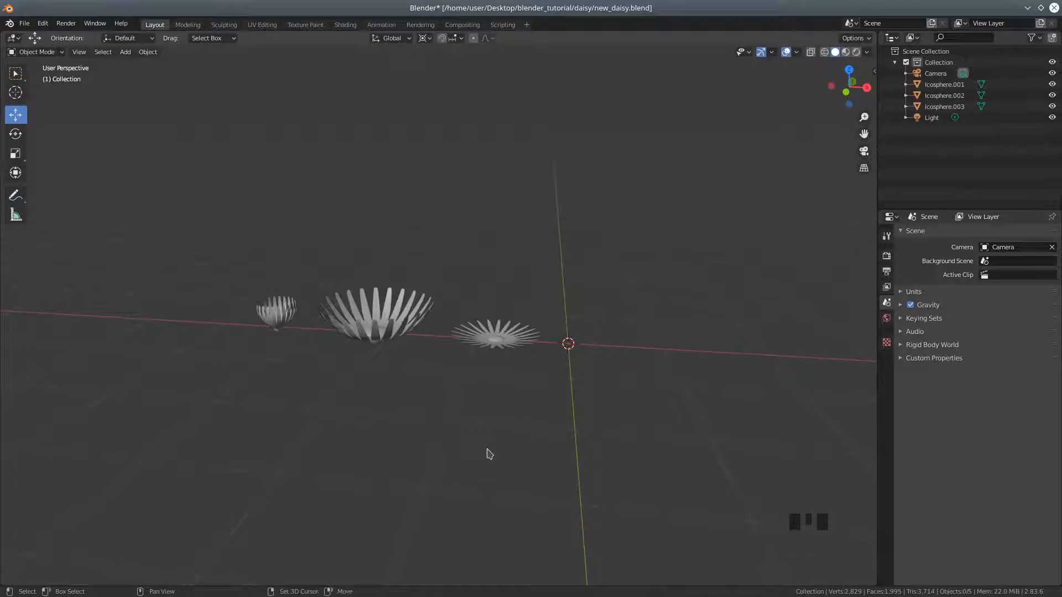
middle_click_drag(525, 454, 516, 407, "shift")
scroll(492, 419, "up", 3)
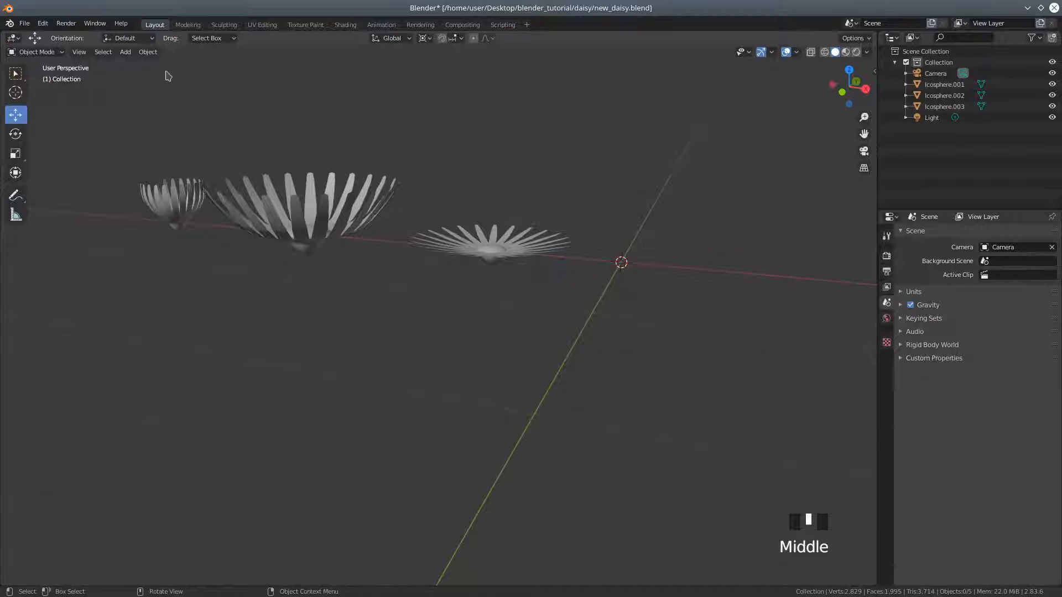
left_click(125, 51)
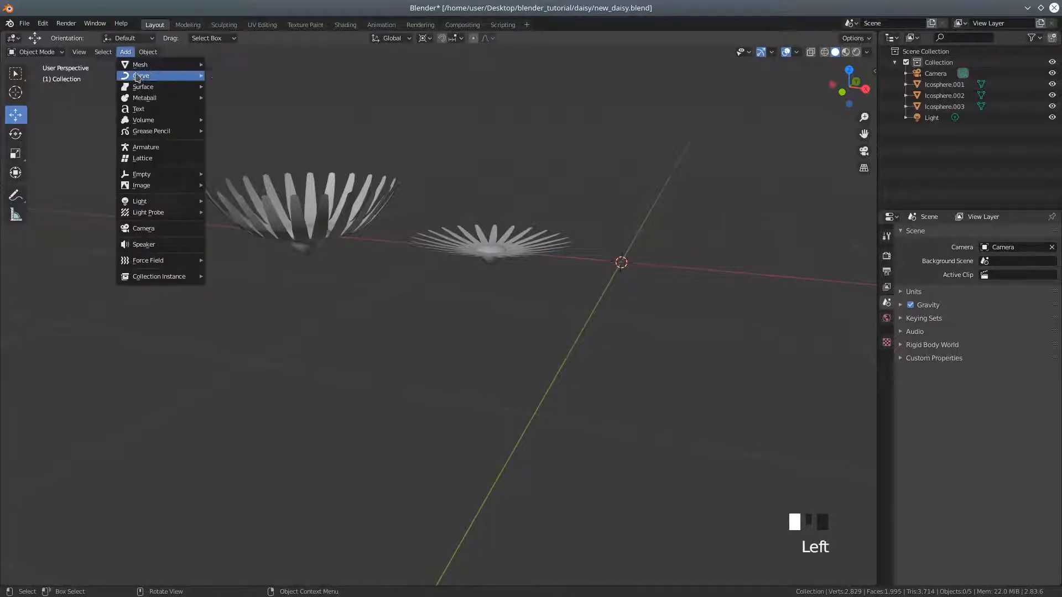
mouse_move(139, 81)
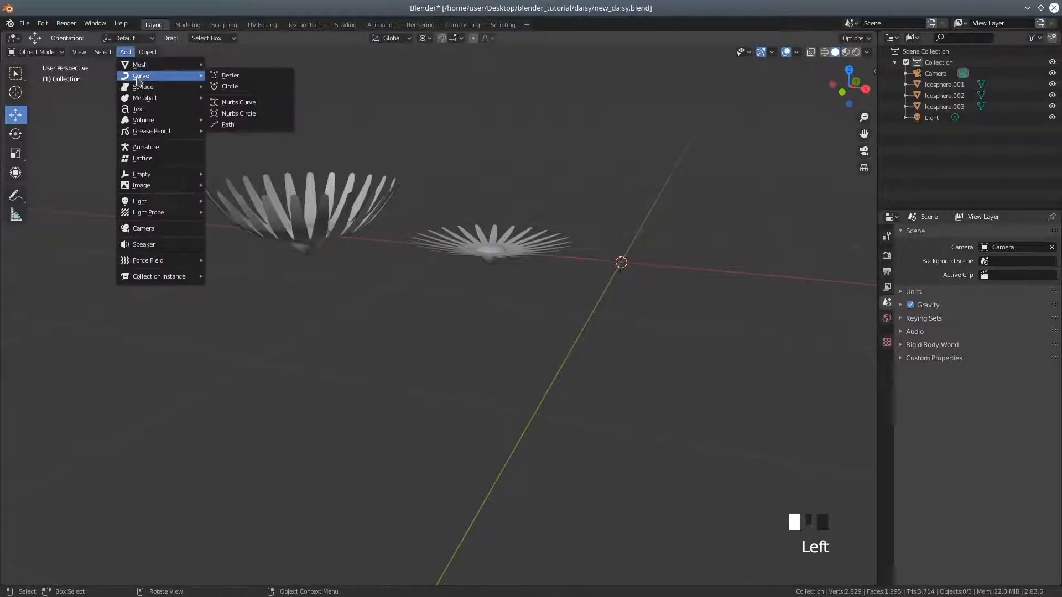
left_click(222, 79)
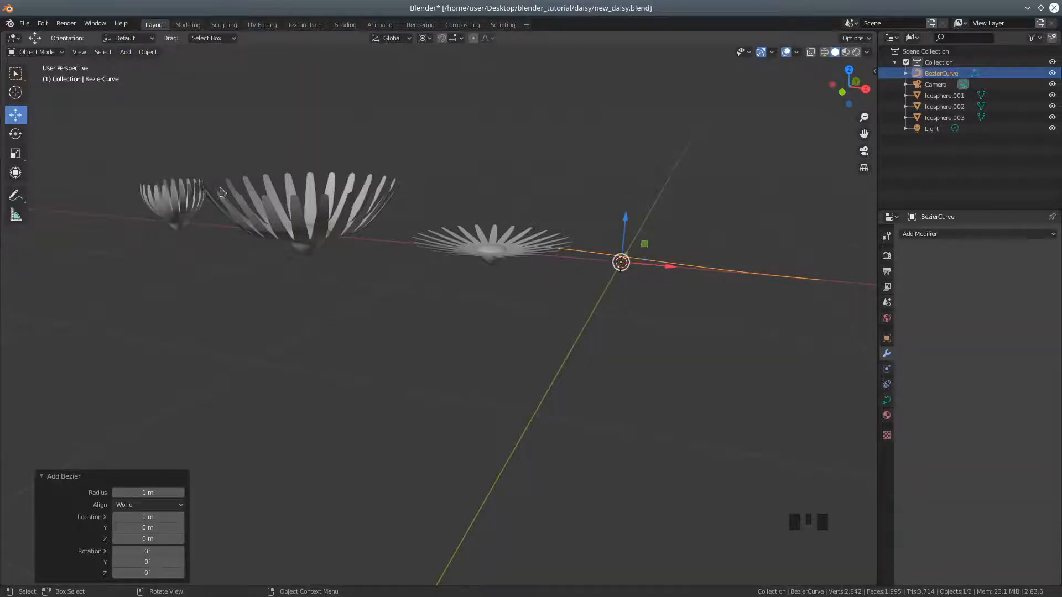
left_click(33, 54)
left_click(34, 78)
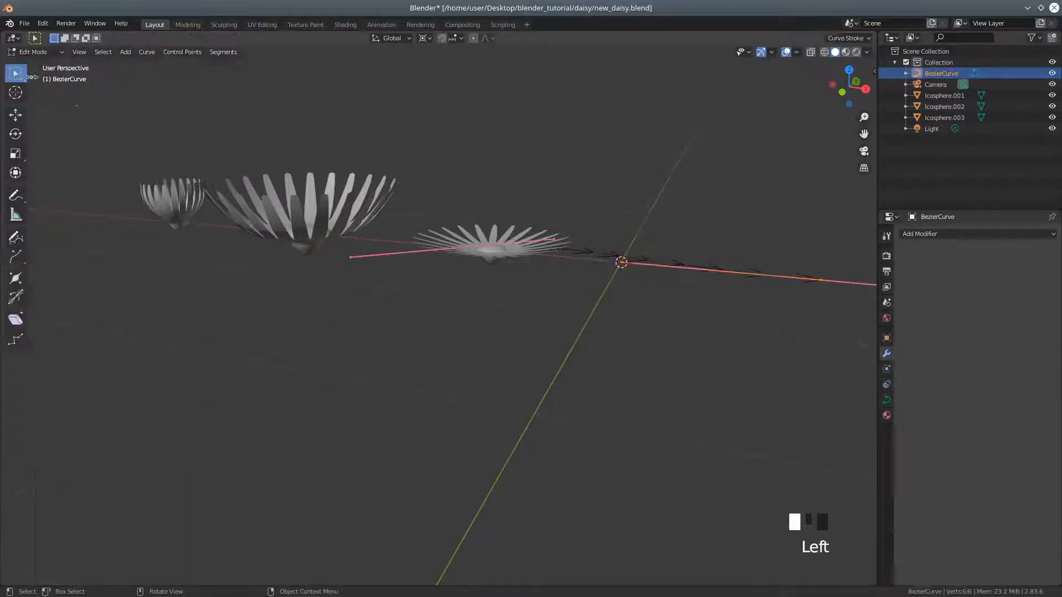
Select the curve's end control point nearest the flowers, with both handles, and show it in top orthographic view.
scroll(463, 354, "down", 2)
middle_click_drag(531, 382, 562, 417)
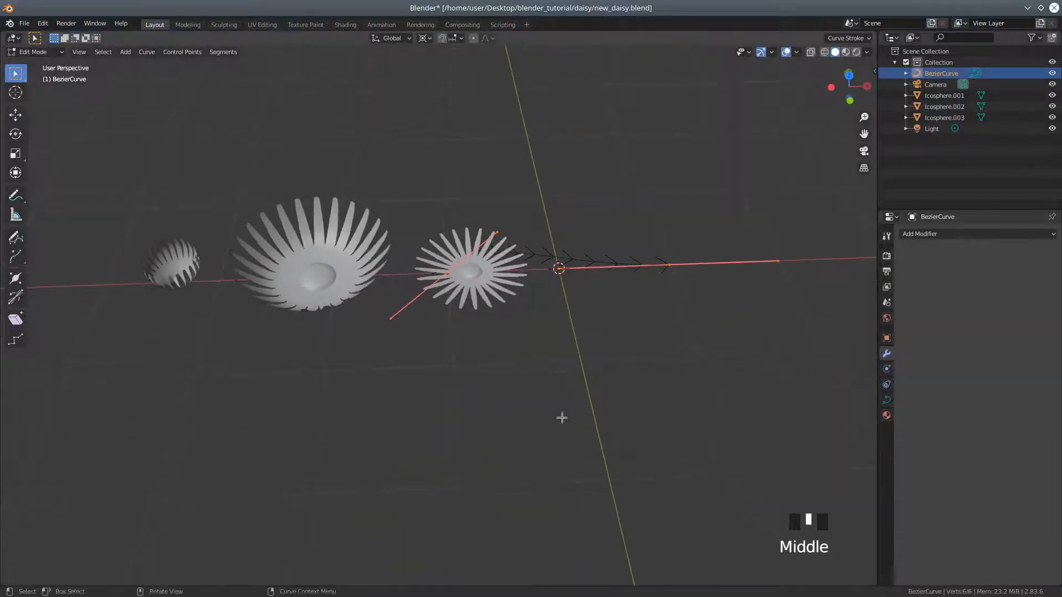
left_click(464, 309)
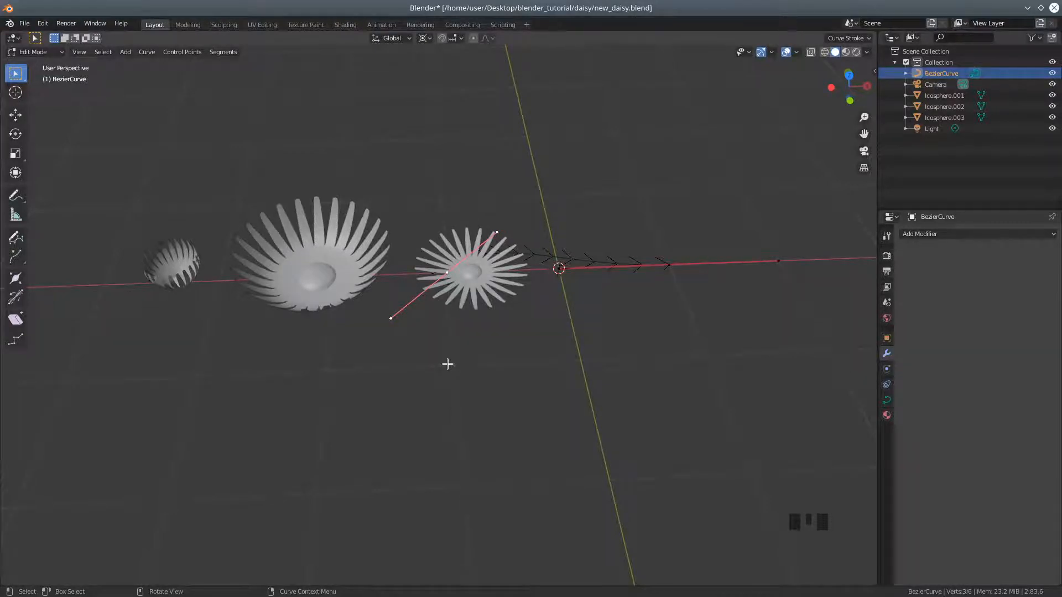
middle_click_drag(474, 403, 466, 379)
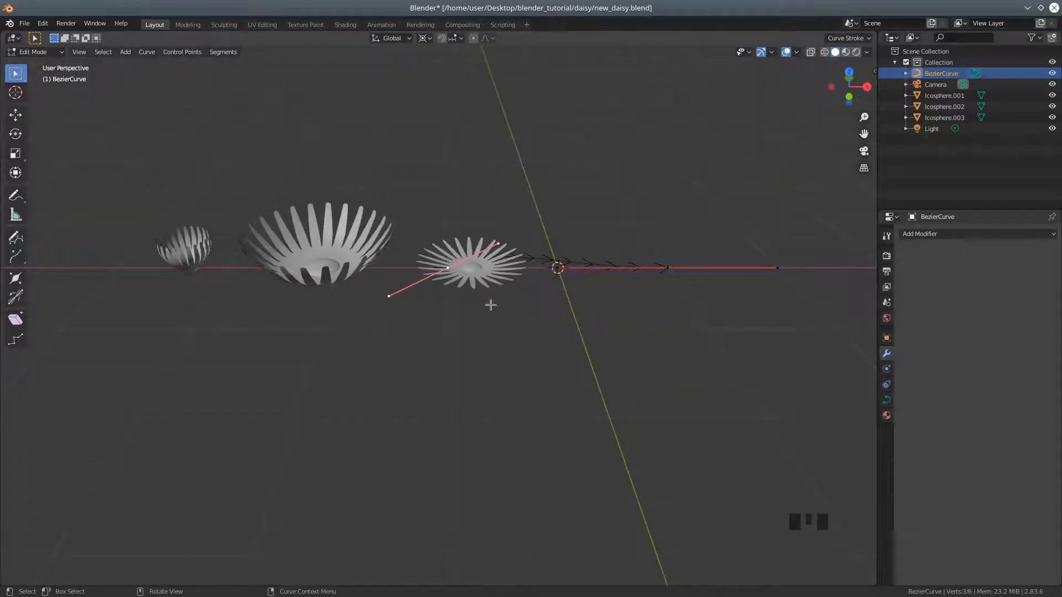
left_click(447, 268)
key("KP_3")
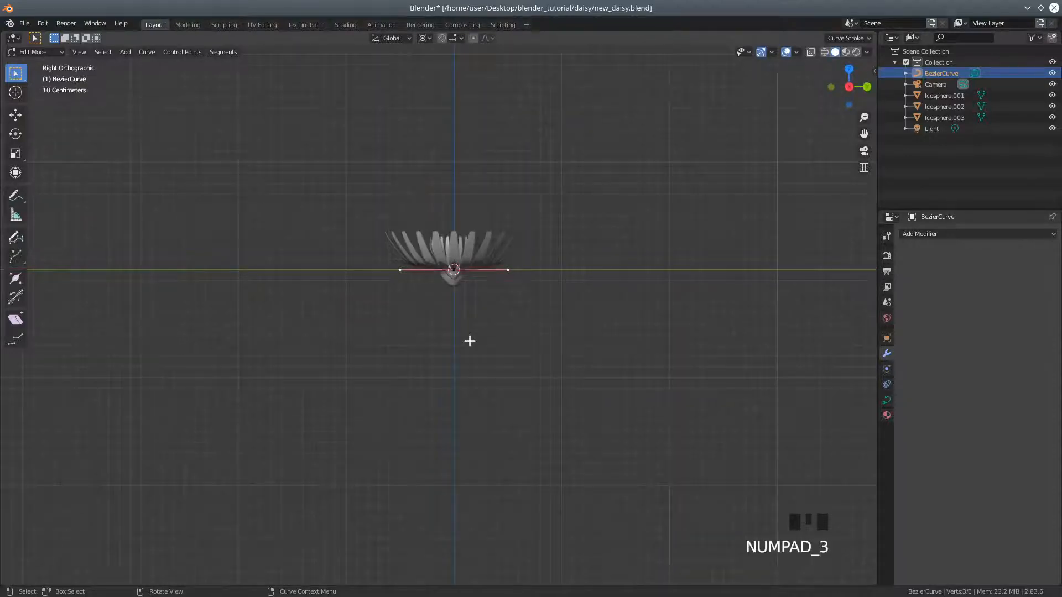
key("KP_7")
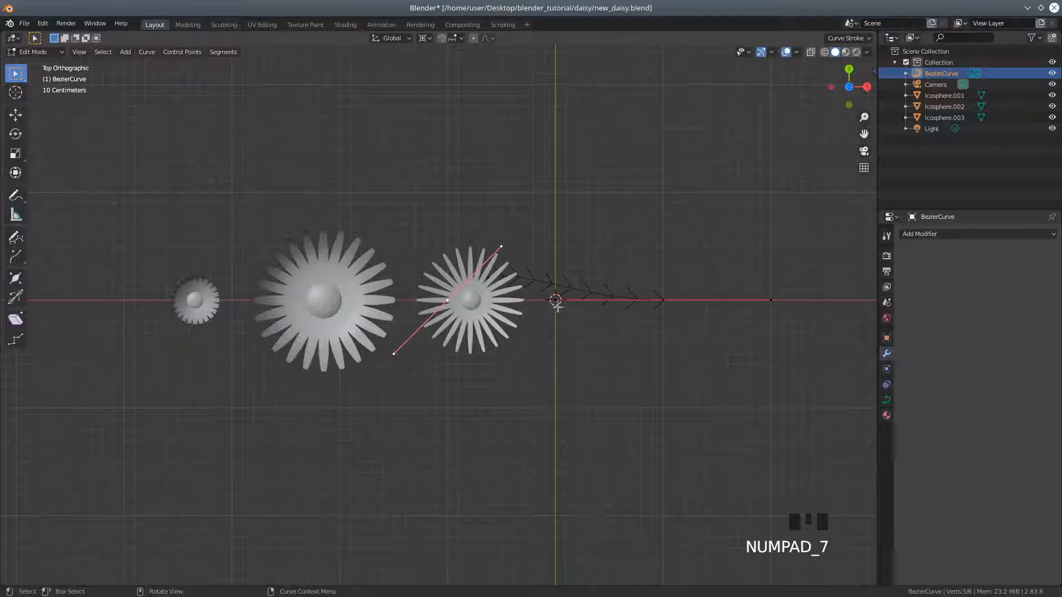
Change the transform pivot from the 3D cursor and rotate the selected control point about 44.3° to align its handles with the X axis.
key("r")
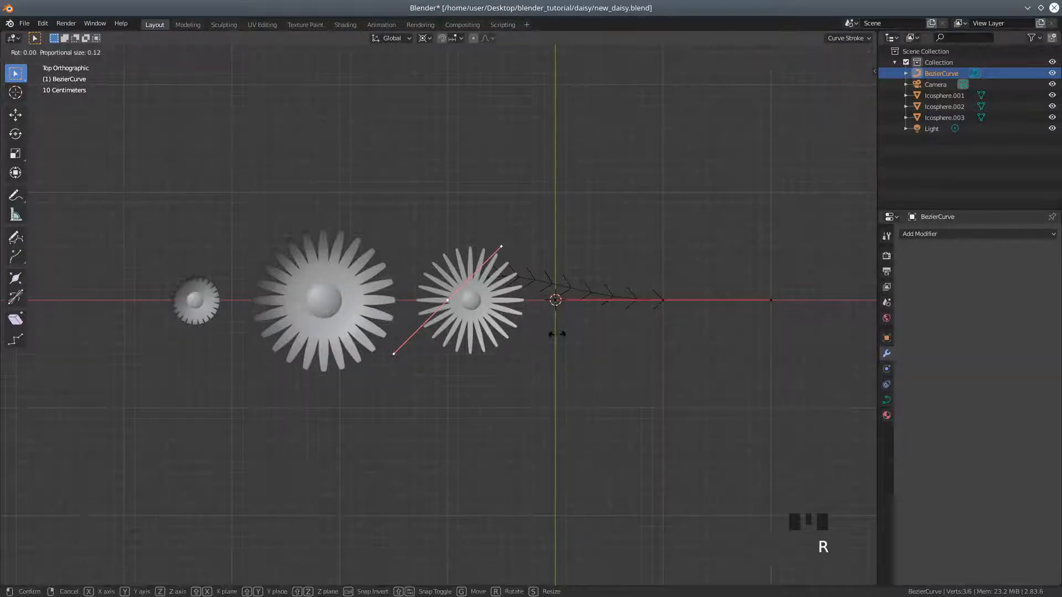
left_click(555, 343)
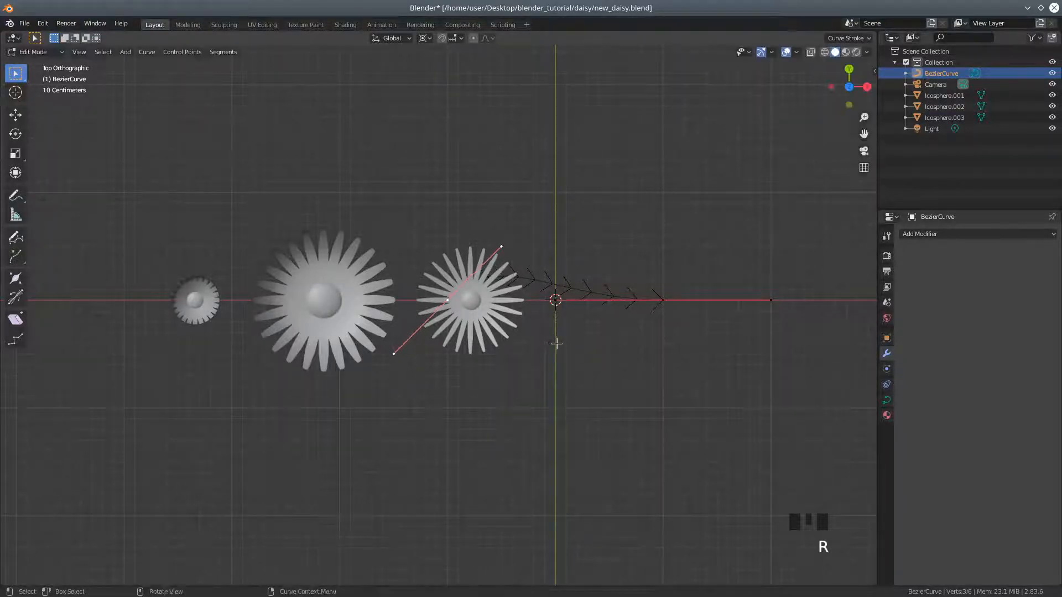
left_click(425, 39)
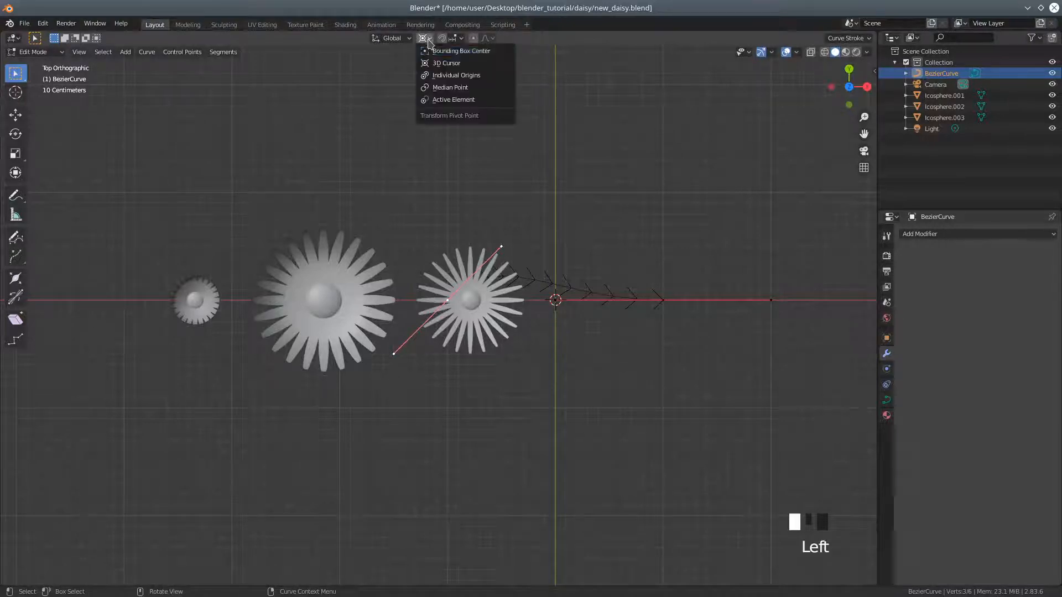
left_click(438, 75)
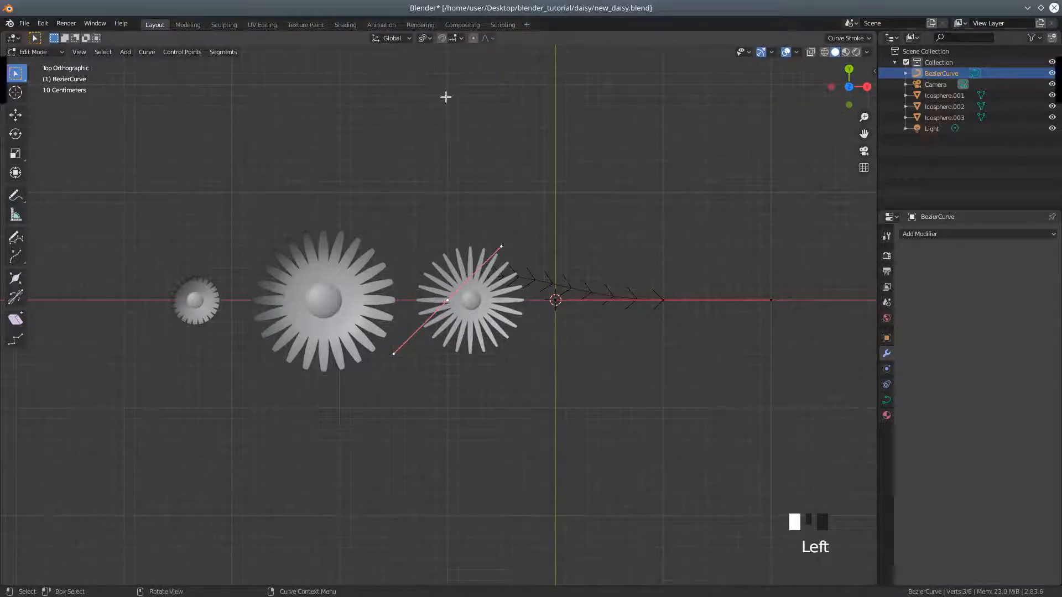
left_click(447, 299)
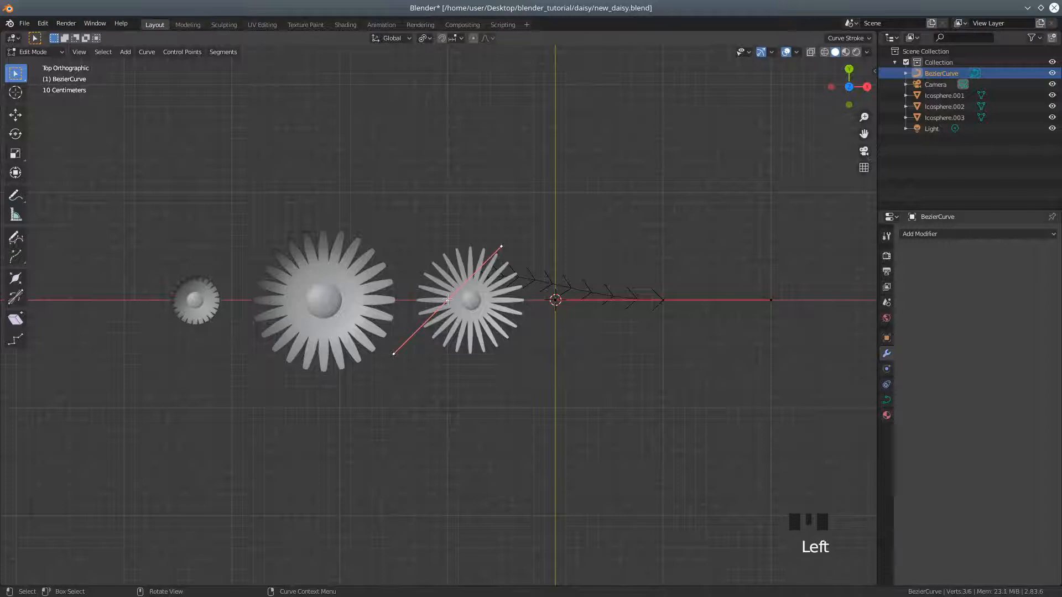
key("r")
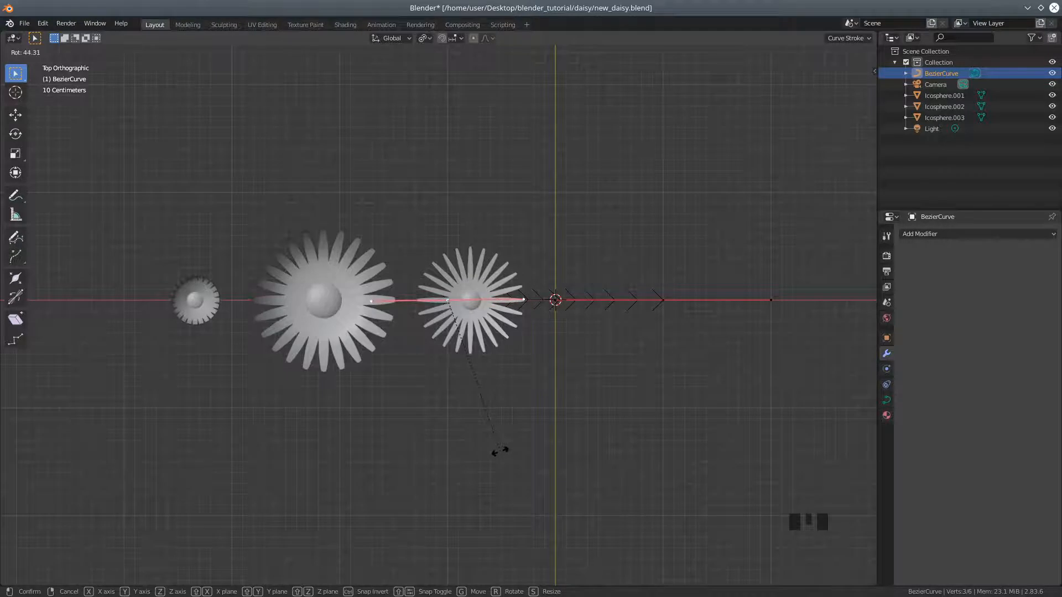
left_click(499, 451)
Select the whole curve, set the transform pivot to Median Point, and rotate the curve 90° about the Y axis.
middle_click_drag(533, 438, 521, 320)
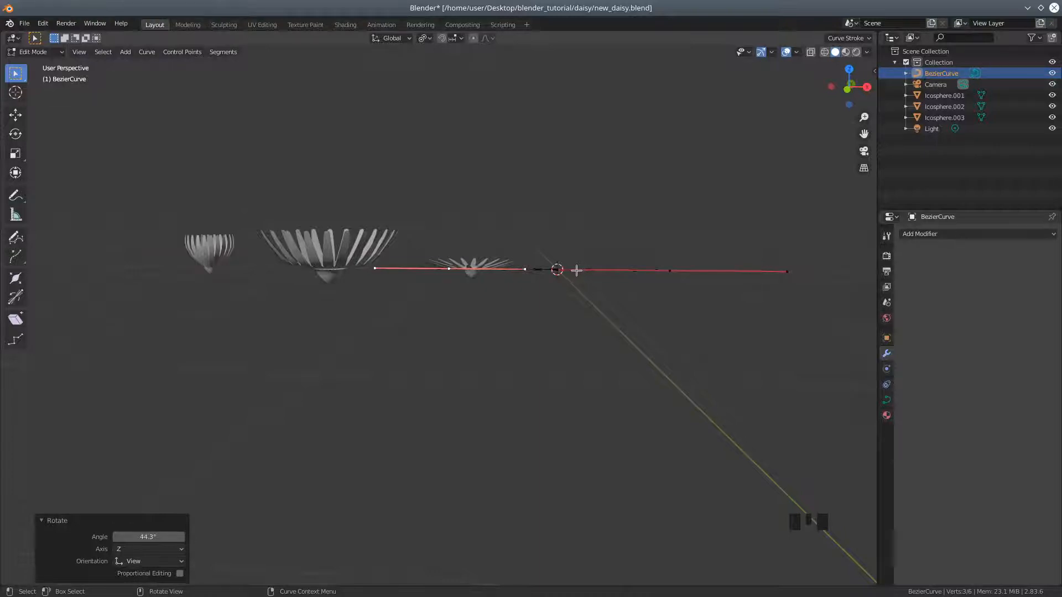
key("l")
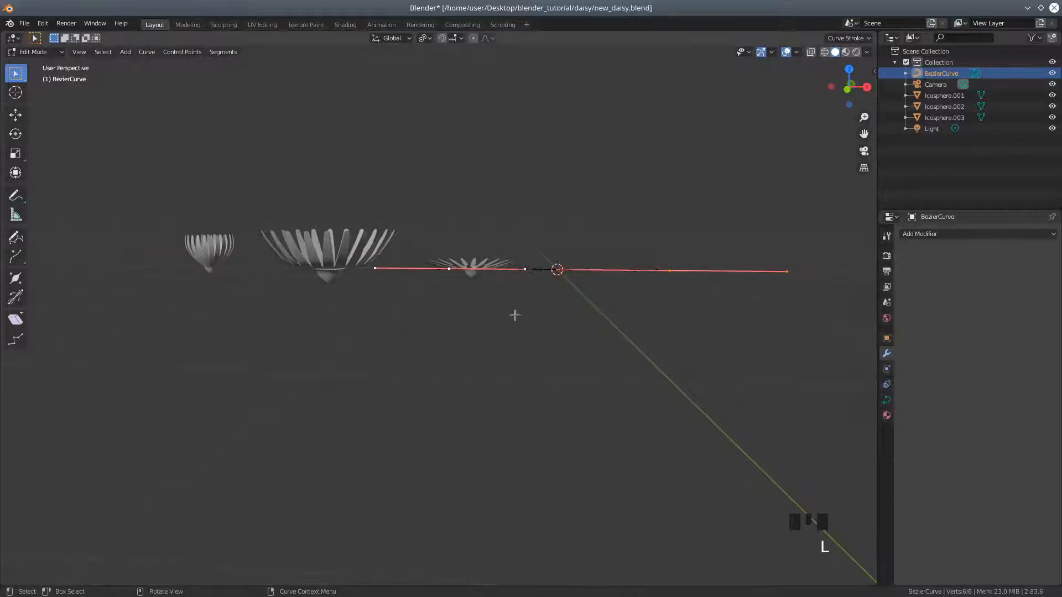
left_click(424, 38)
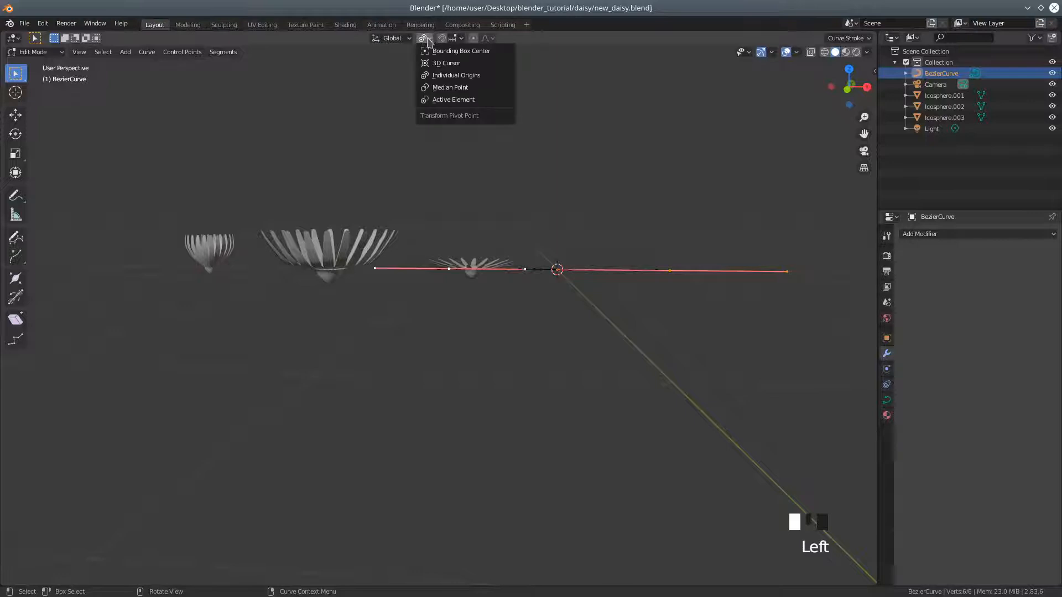
left_click(441, 87)
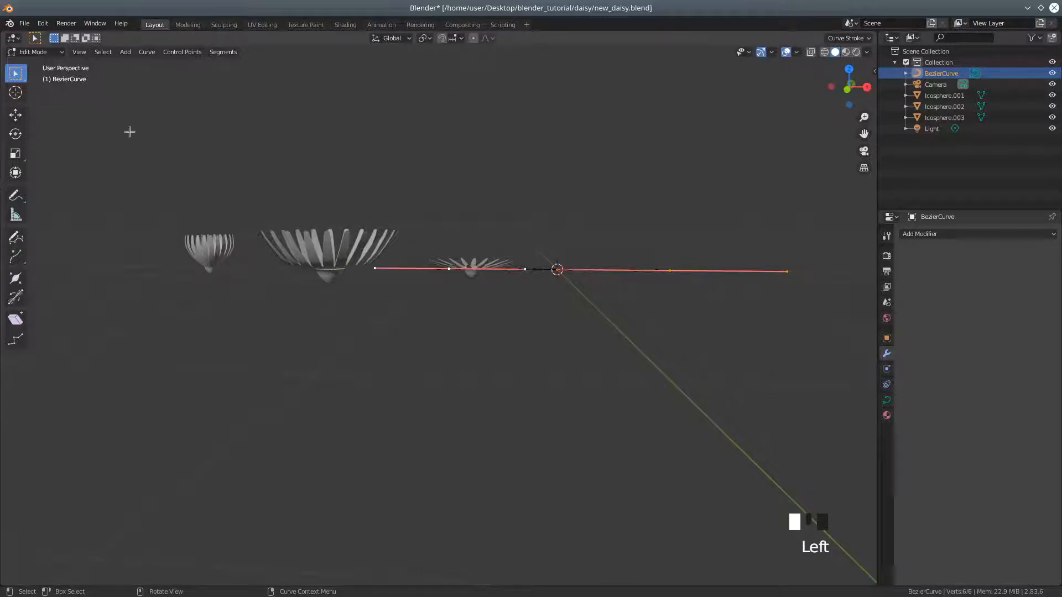
left_click(16, 114)
mouse_move(494, 351)
middle_mouse_down()
mouse_move(483, 387)
mouse_move(496, 361)
middle_mouse_up()
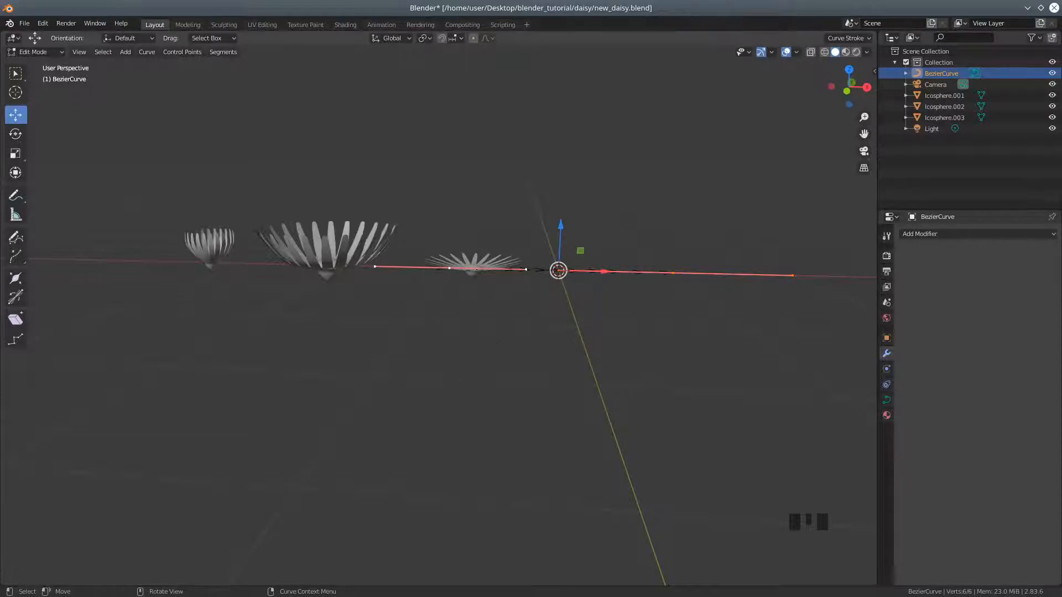
type("ry90")
key("Return")
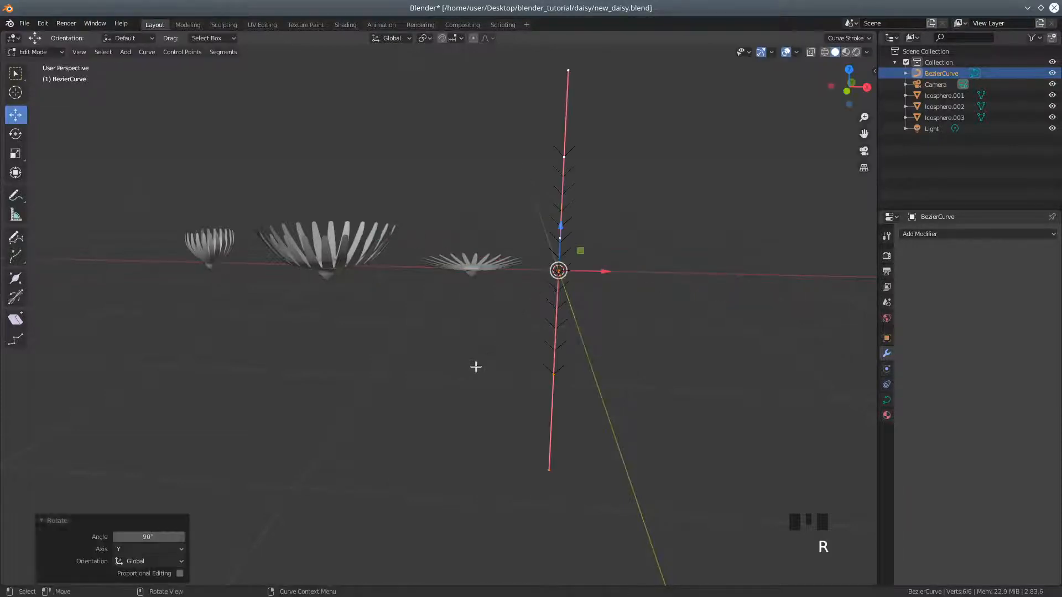
Duplicate the upright curve twice, offsetting the copies along X by about 0.31 m and a further 0.37 m.
middle_click_drag(632, 227, 595, 240)
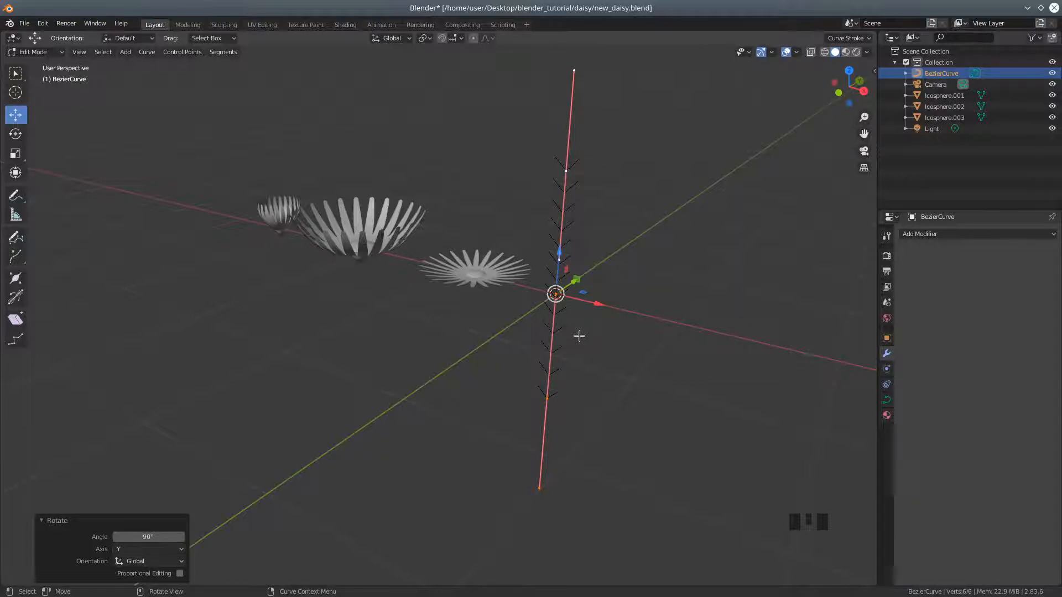
key("shift+d")
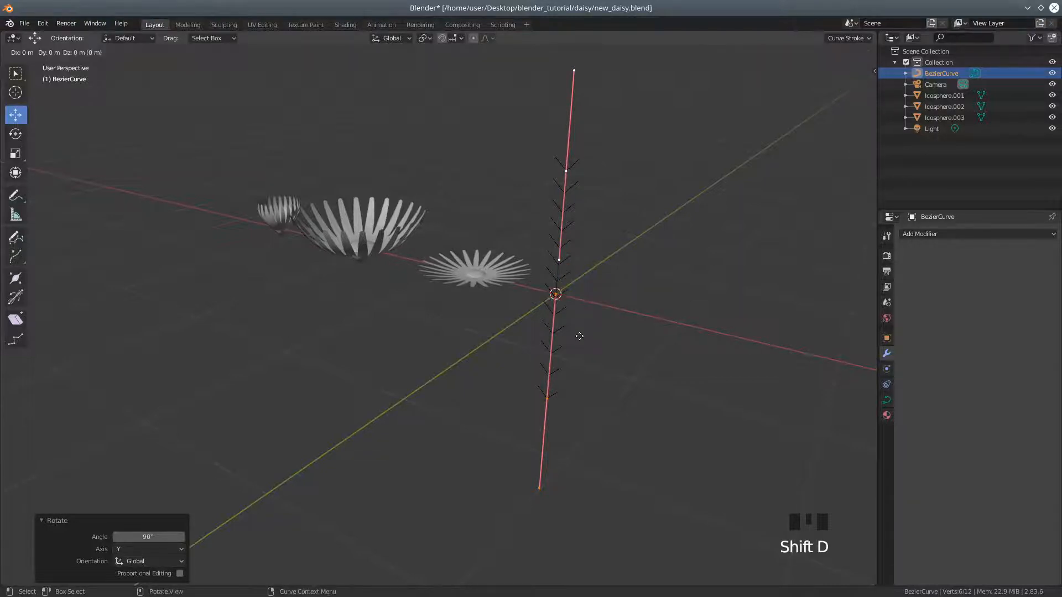
right_click(607, 329)
left_click_drag(595, 303, 633, 309)
key("shift+d")
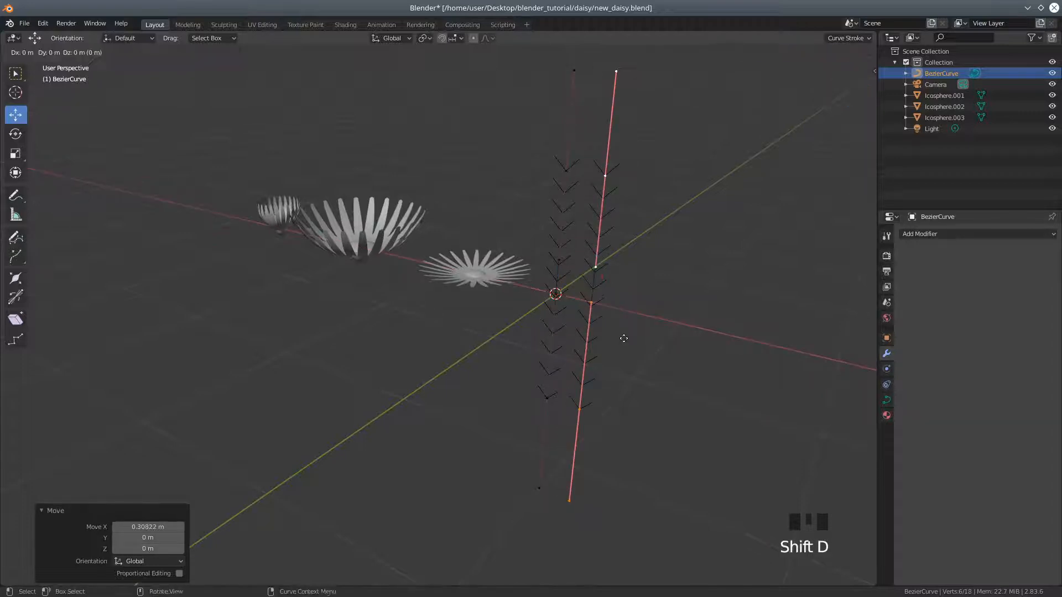
right_click(623, 338)
left_click_drag(634, 312, 686, 317)
Move the original upright curve about -3.35 m along X and -1.16 m along Z, under the smallest flower.
middle_click_drag(498, 376, 567, 284)
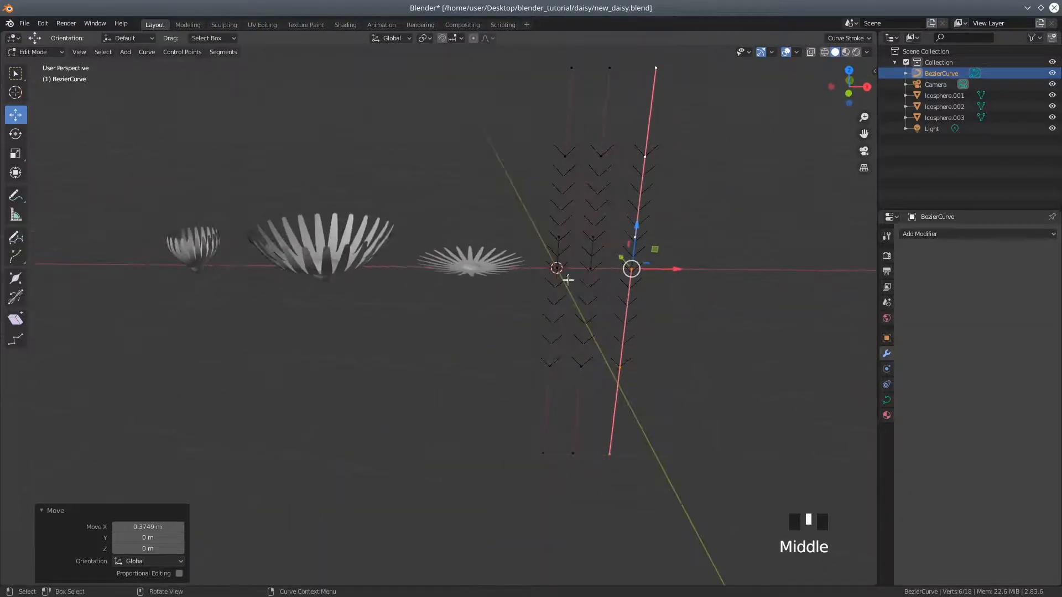
left_click(557, 269)
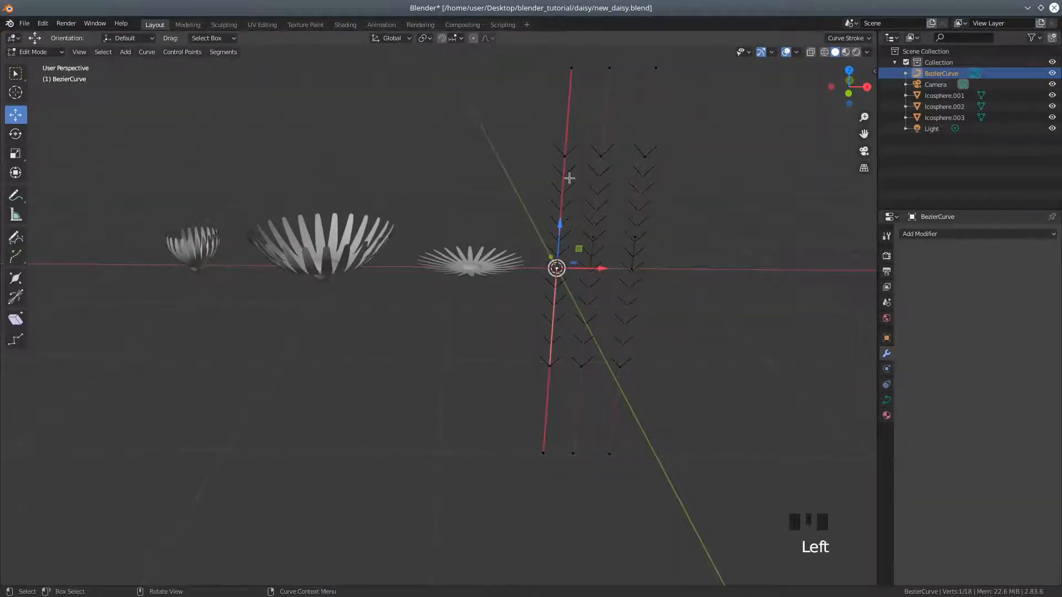
left_click(565, 157)
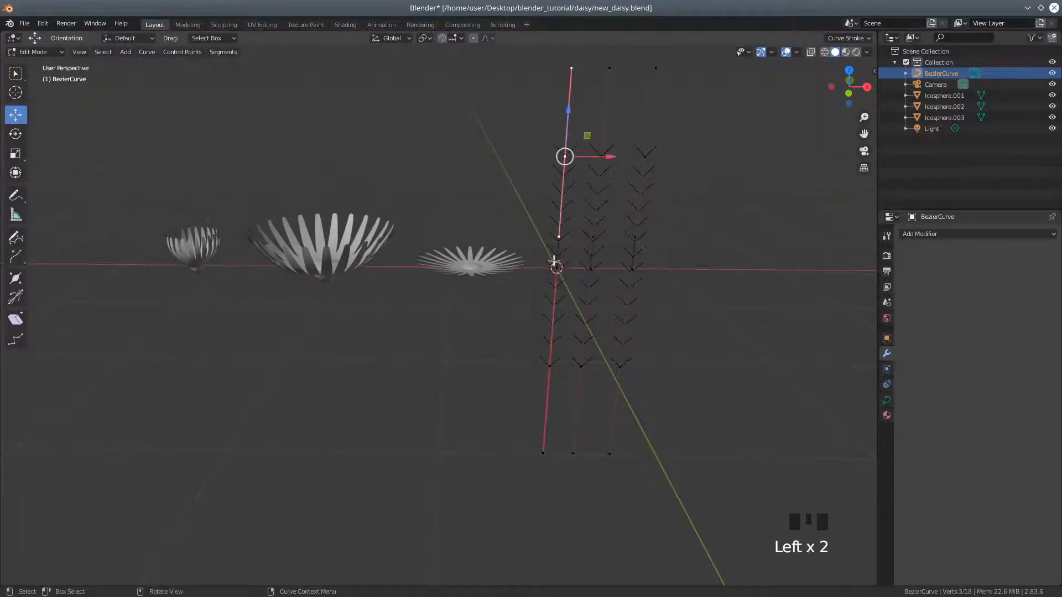
key("l")
left_click_drag(596, 270, 234, 295)
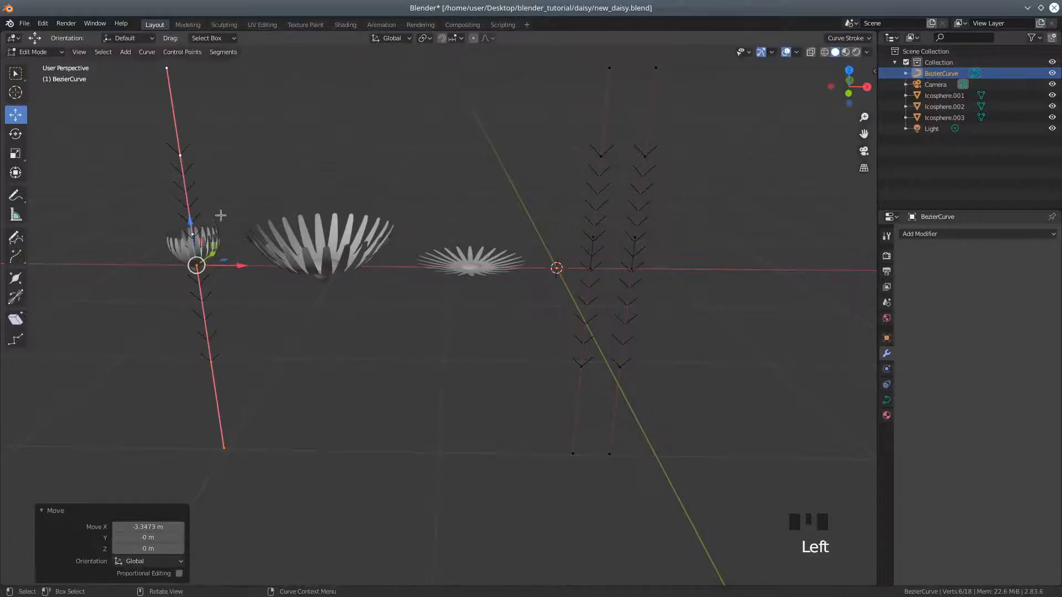
left_click_drag(195, 228, 205, 335)
Move the top control point of the smallest flower's stem up about 0.083 m along Z to meet the flower's base.
middle_click_drag(247, 304, 531, 338, "shift")
scroll(581, 366, "up", 3)
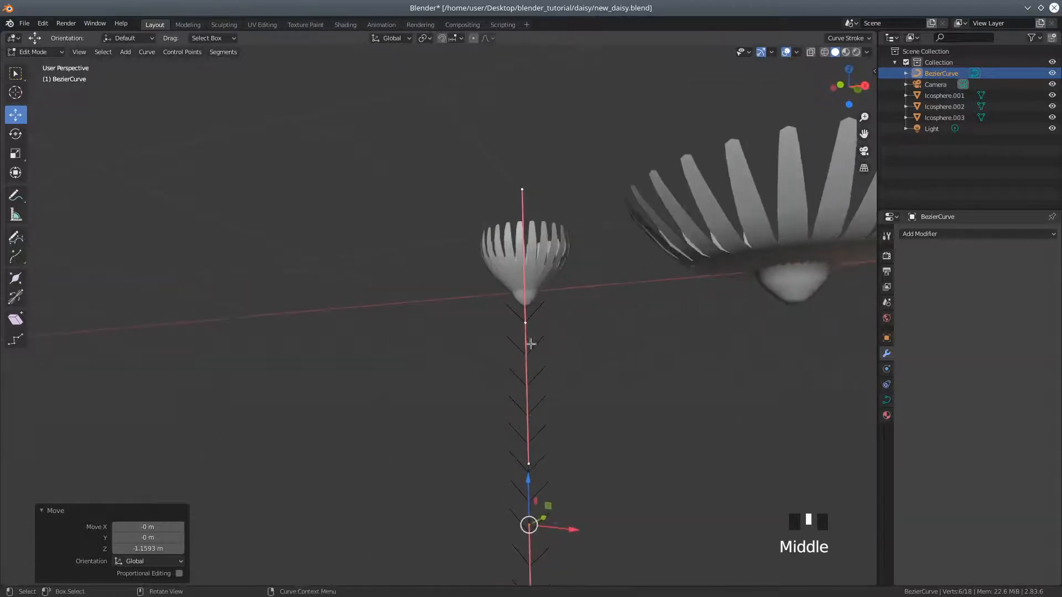
middle_click_drag(551, 381, 522, 375)
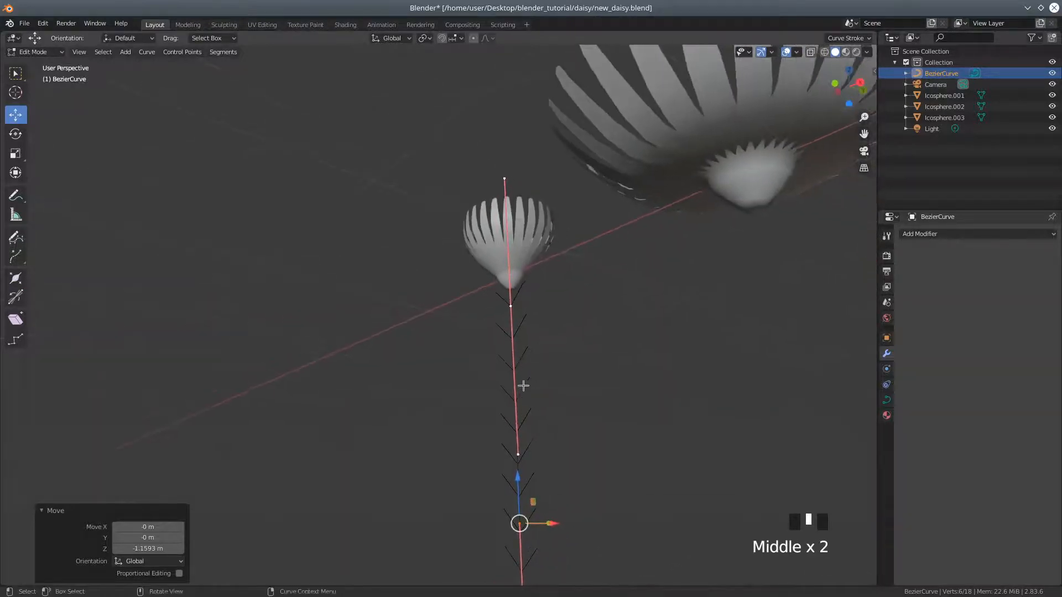
scroll(521, 388, "up", 4)
middle_click_drag(619, 370, 512, 403, "shift")
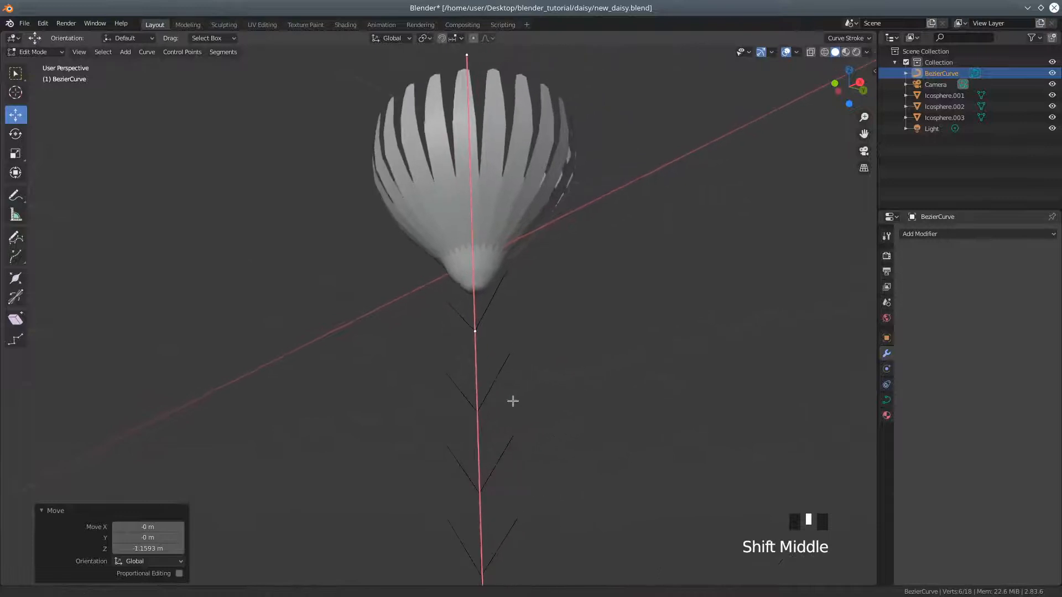
left_click(19, 121)
left_click(475, 335)
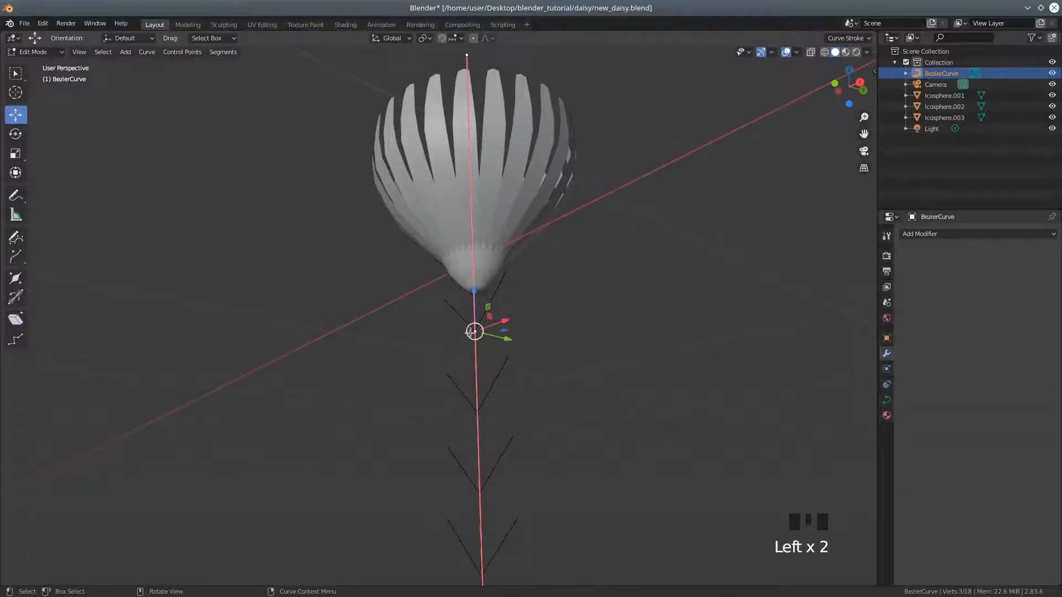
middle_click_drag(533, 367, 494, 387)
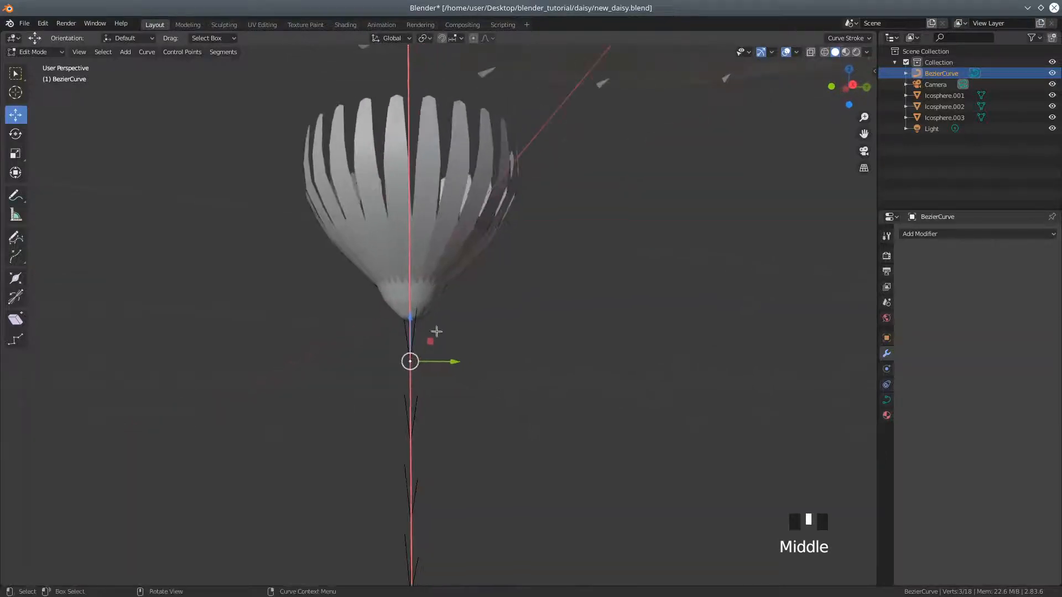
left_click_drag(410, 318, 409, 277)
Lower the bottom control point of the smallest flower's stem about 0.137 m along Z and rotate it about 16° in the front-facing view.
scroll(476, 395, "down", 9)
middle_click_drag(462, 492, 514, 517)
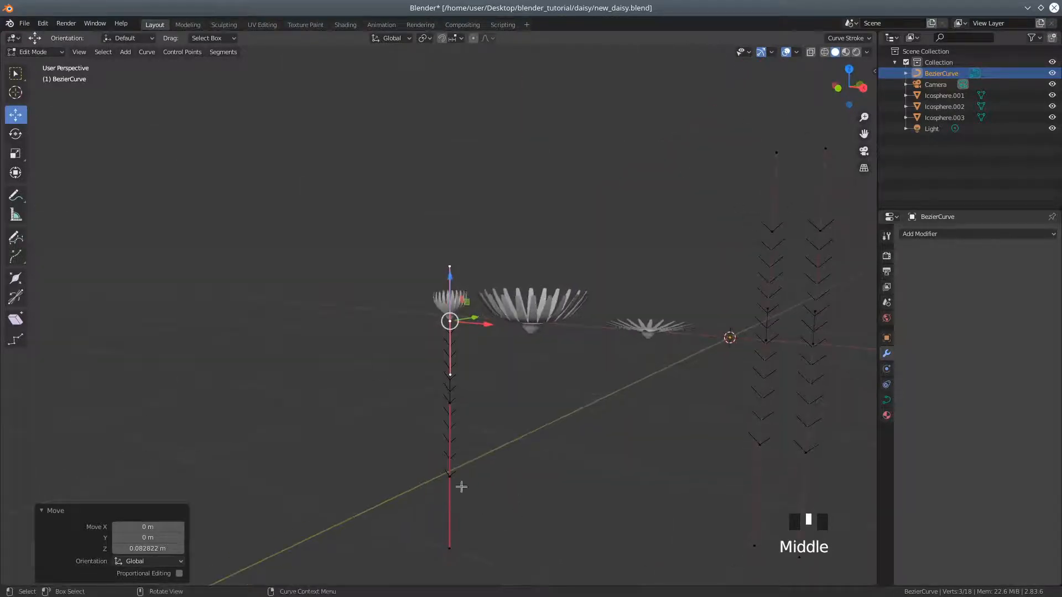
left_click(447, 474)
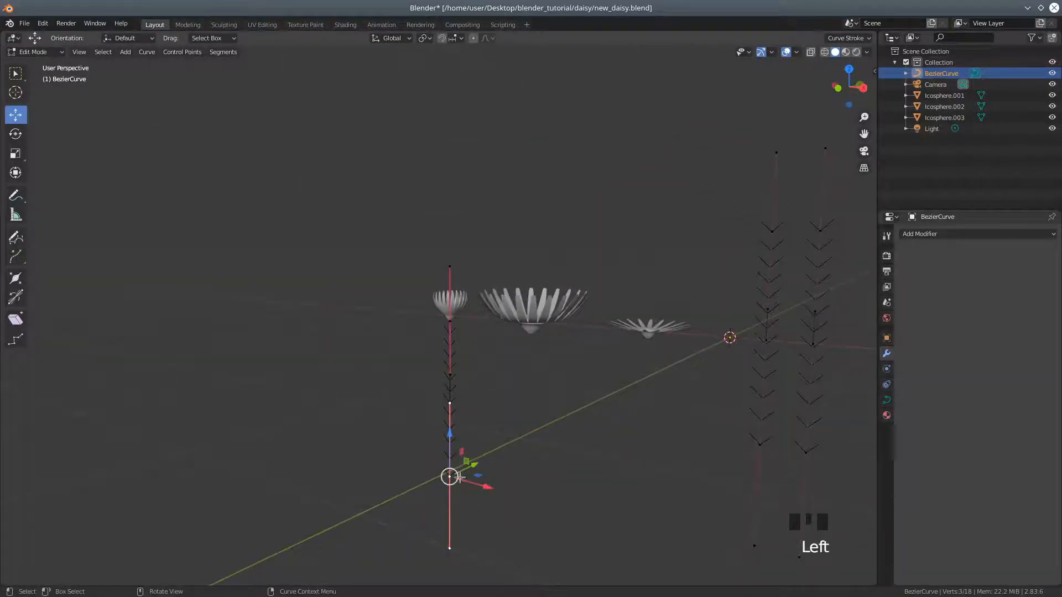
left_click_drag(450, 434, 451, 448)
middle_click_drag(478, 512, 523, 502)
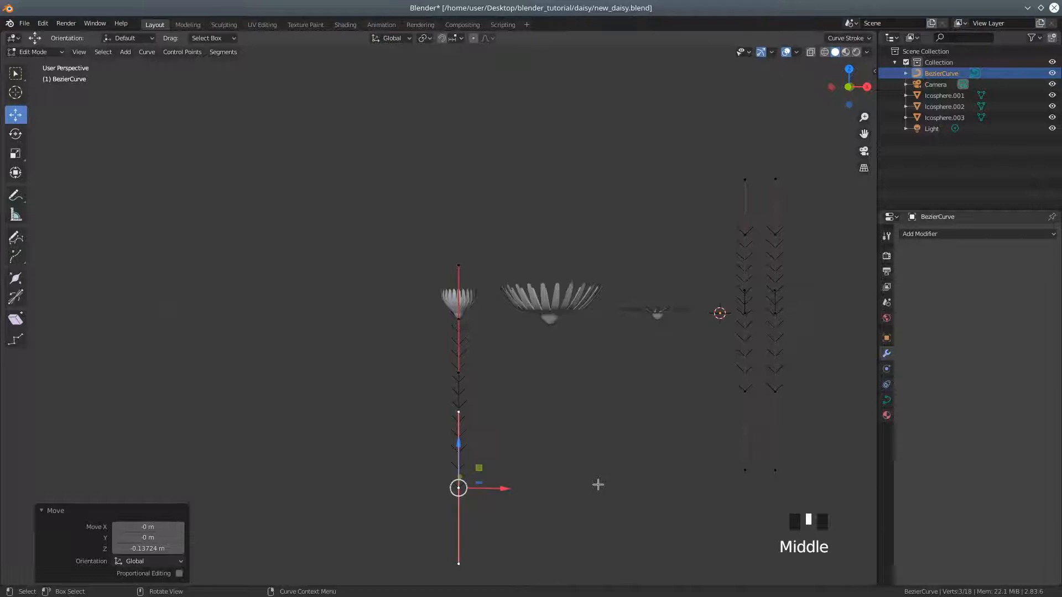
key("r")
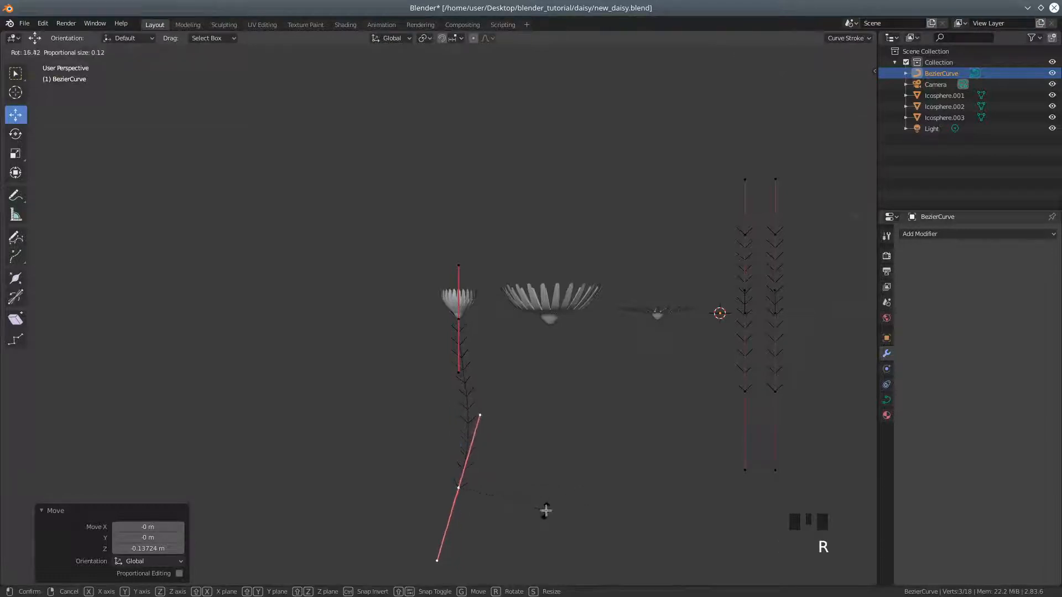
left_click(545, 510)
Rotate the top control point of the smallest flower's stem about -8.34° in the view to curve the stem.
left_click(463, 372)
left_click(462, 320)
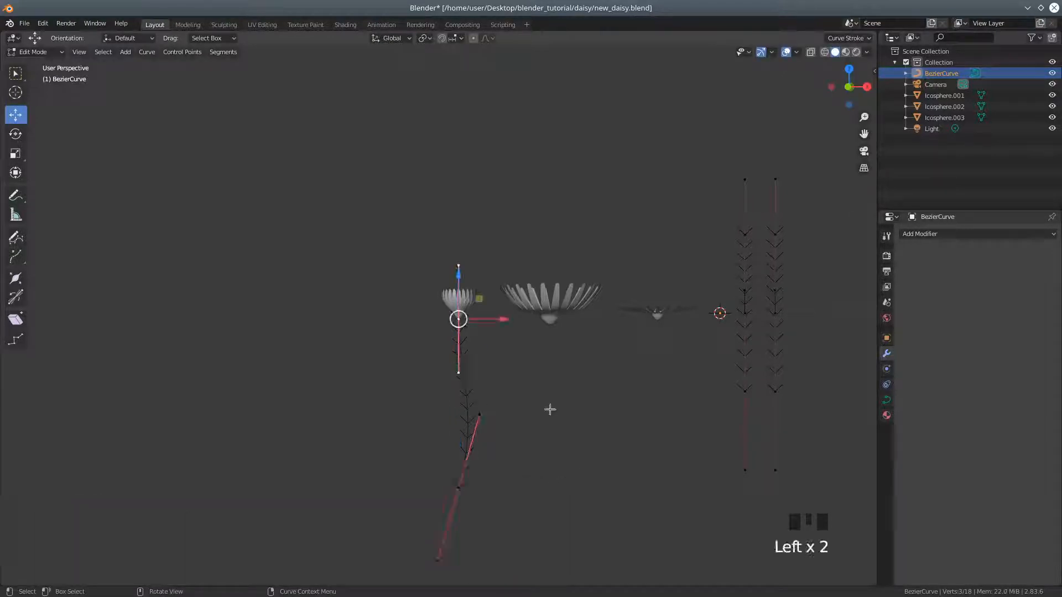
key("r")
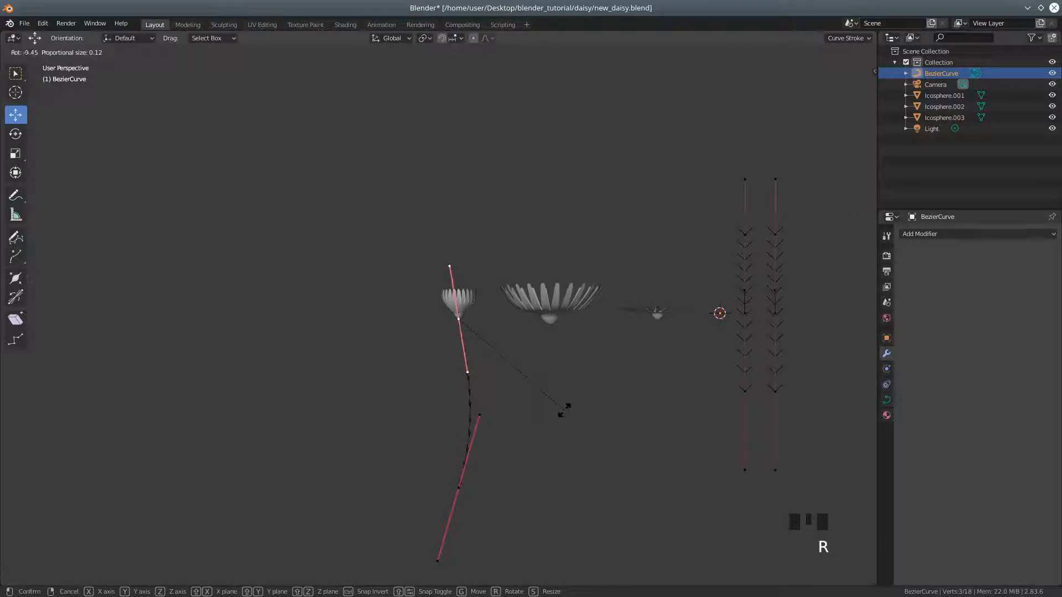
left_click(561, 411)
In Object Mode, tilt the smallest flower head about -14° in the view and shift it about -0.024 m along X onto its stem.
scroll(498, 443, "up", 4)
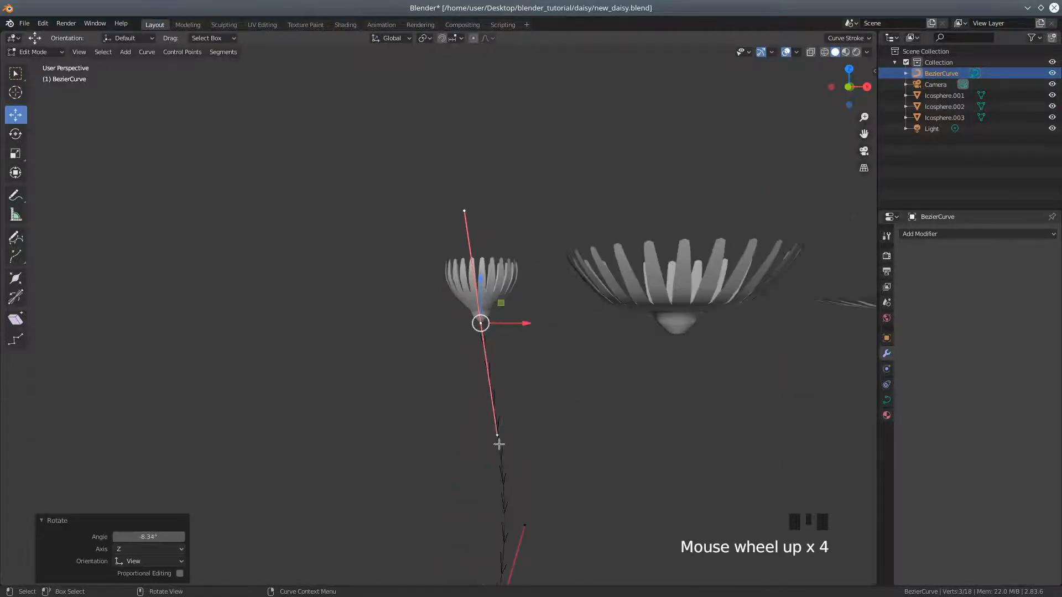
left_click(35, 52)
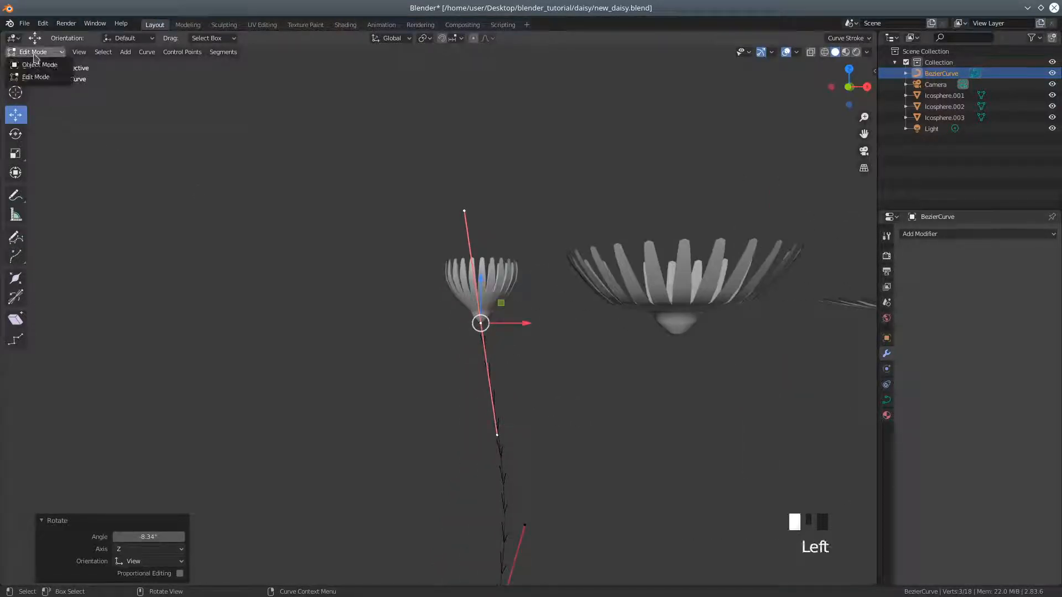
left_click(38, 65)
left_click(495, 300)
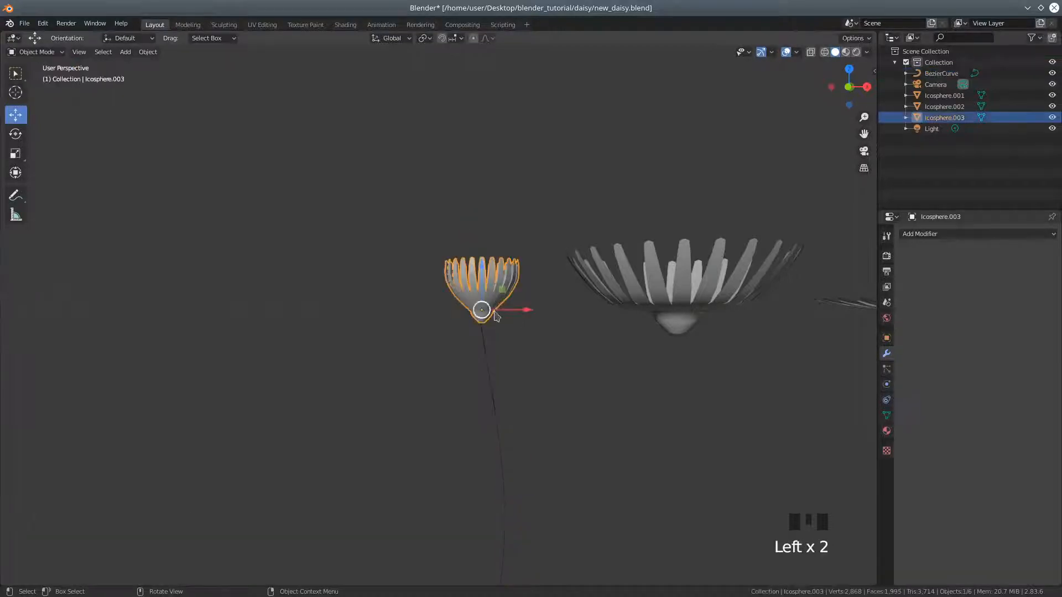
middle_click_drag(519, 366, 544, 370)
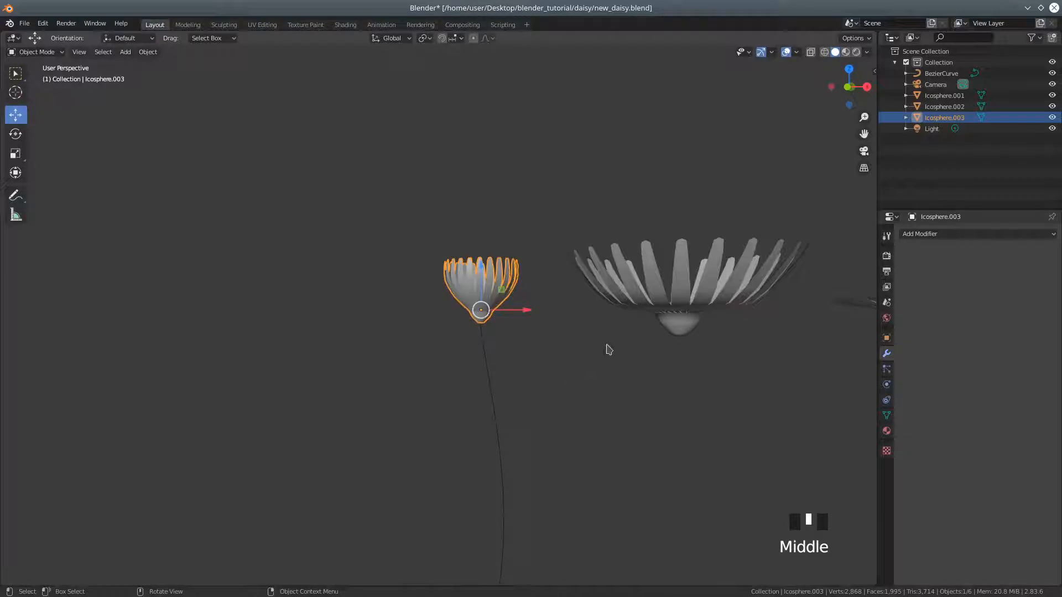
key("r")
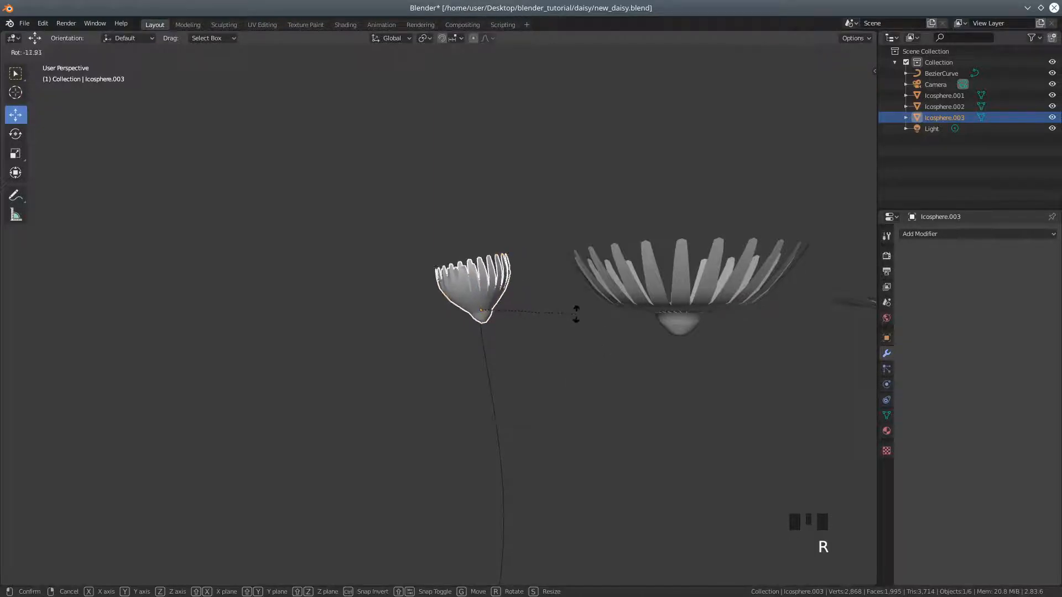
left_click(576, 314)
left_click_drag(526, 313, 517, 308)
Return the Bezier curves to Edit Mode and move the whole nearer straight curve along X and Z beneath the large middle flower.
middle_click_drag(479, 362, 647, 409)
scroll(562, 412, "down", 3)
mouse_move(550, 412)
middle_mouse_down()
mouse_move(393, 404)
mouse_move(551, 403)
middle_mouse_up()
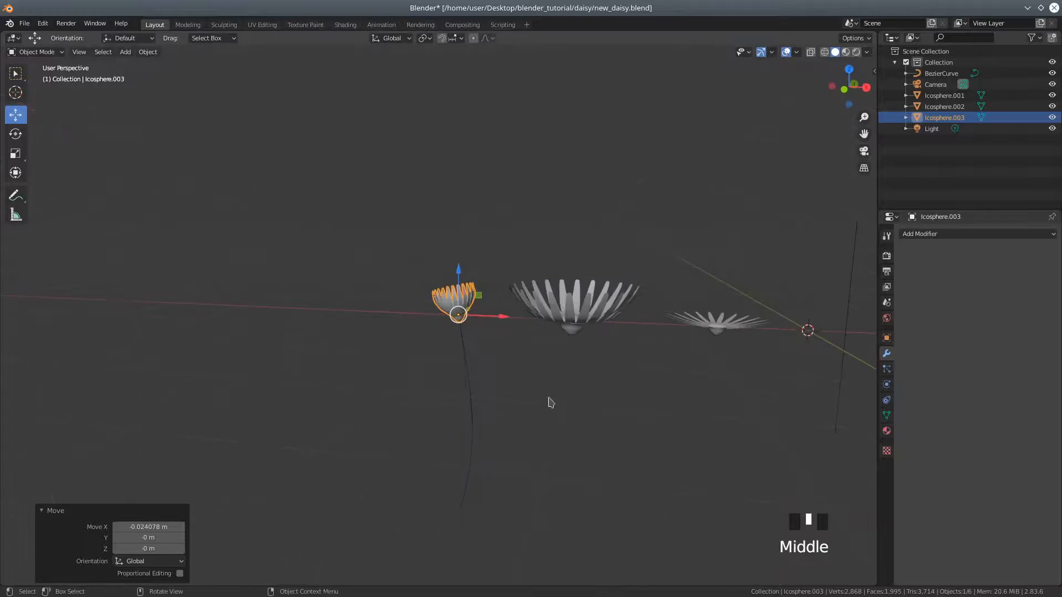
middle_click_drag(644, 403, 515, 360, "shift")
left_click(694, 278)
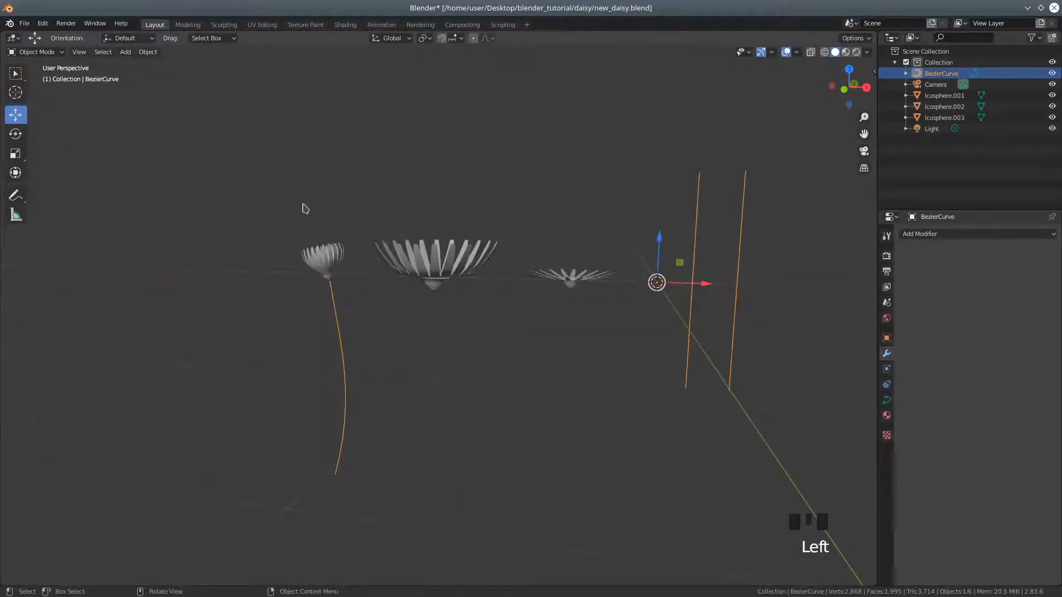
left_click(37, 52)
left_click(35, 77)
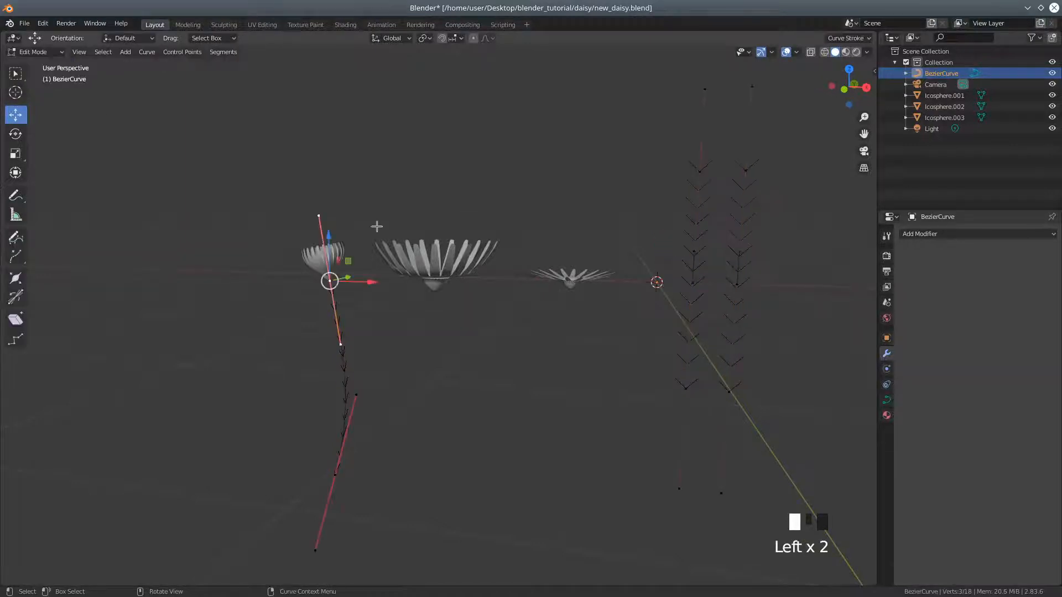
left_click(698, 286)
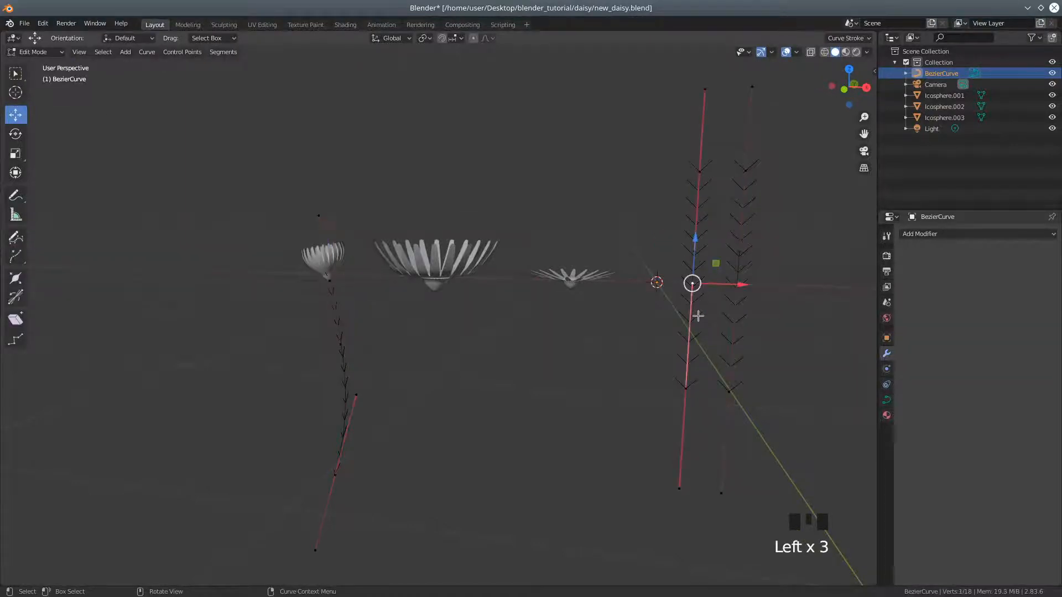
key("l")
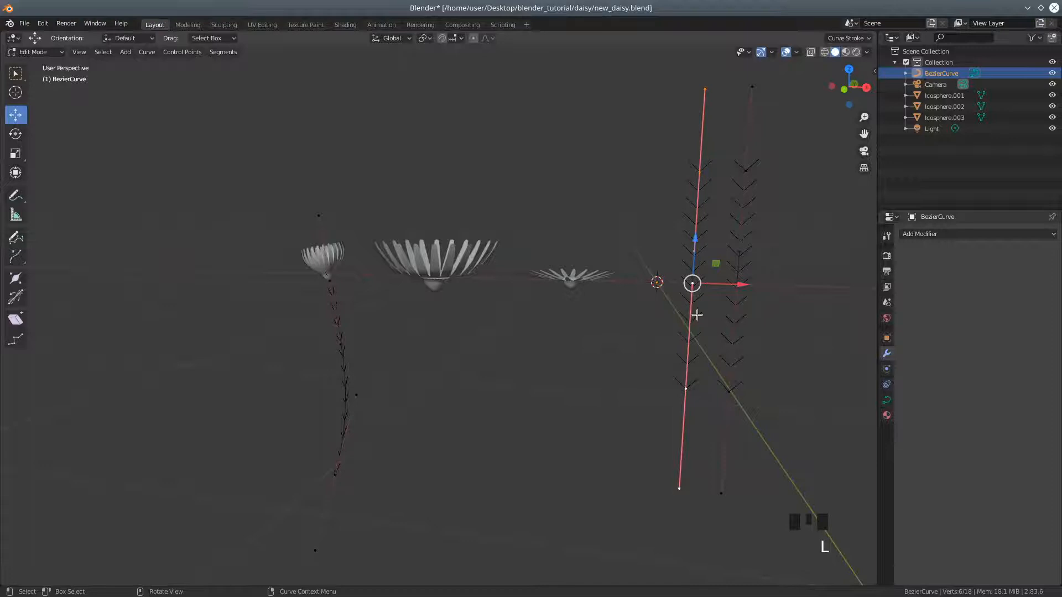
left_click_drag(739, 286, 467, 323)
left_click_drag(433, 277, 453, 345)
scroll(516, 390, "up", 2)
left_click_drag(469, 419, 474, 421)
mouse_move(531, 412)
middle_mouse_down()
mouse_move(486, 354)
mouse_move(446, 346)
mouse_move(536, 396)
middle_mouse_up()
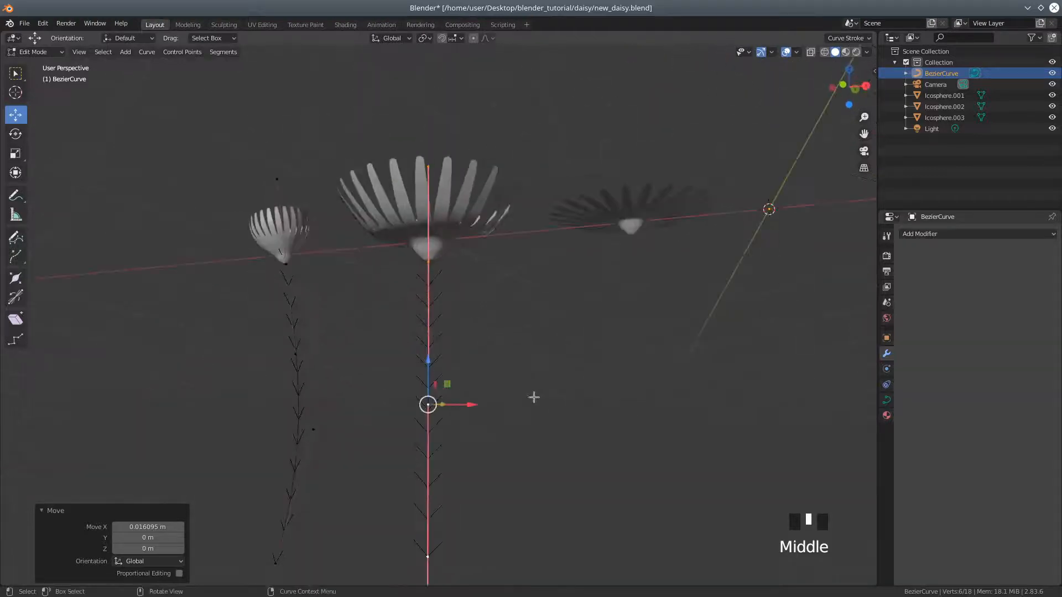
Move the bottom control point of the large flower's stem about -1.21 m along Z and rotate it about -21.3° in the view.
scroll(454, 524, "down", 3)
left_click(434, 450)
middle_click_drag(531, 453, 550, 464)
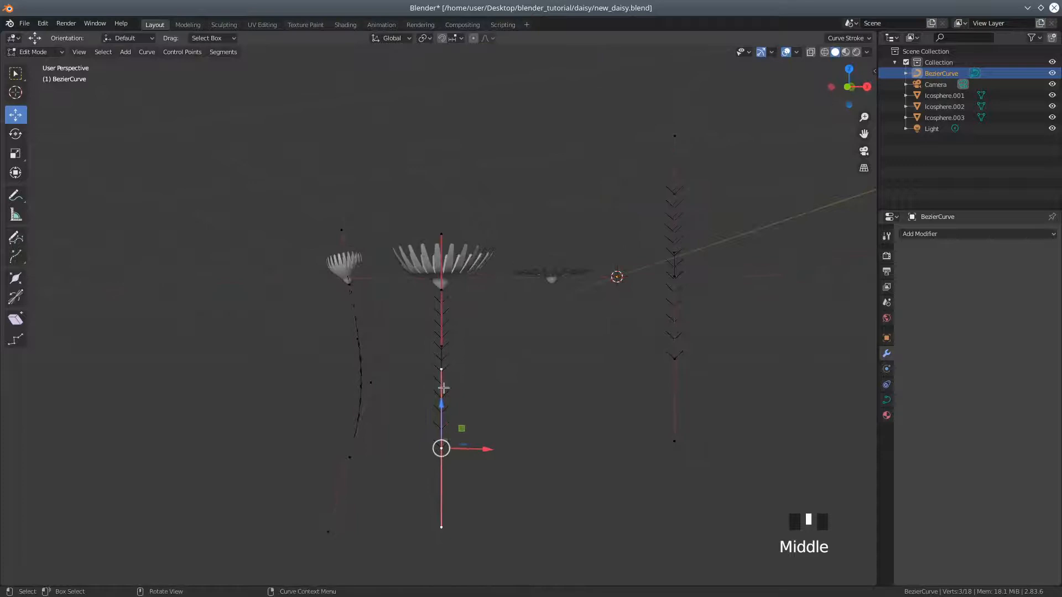
left_click_drag(448, 408, 451, 503)
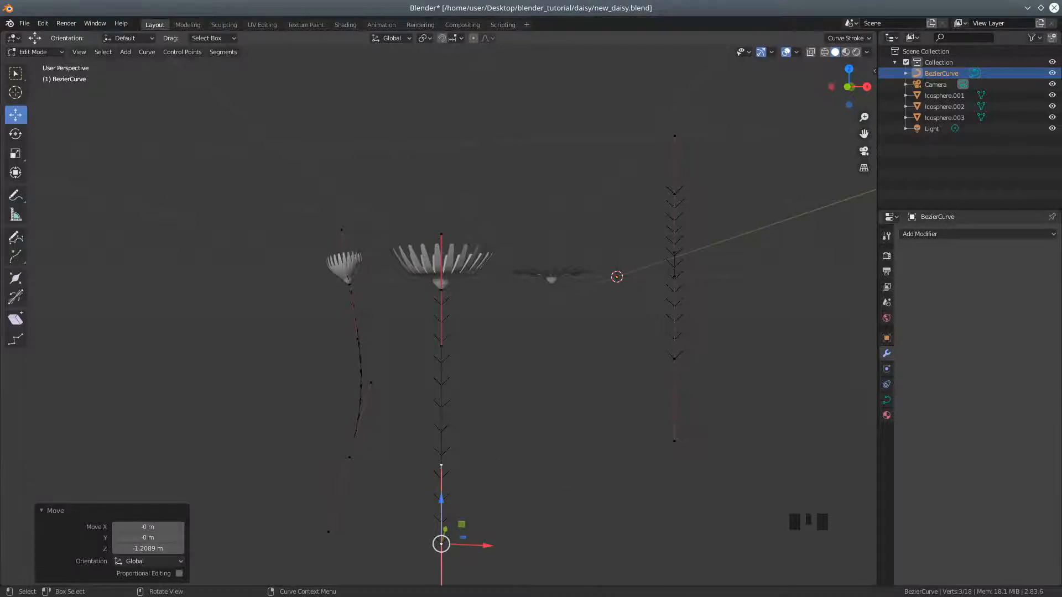
key("r")
left_click(522, 413)
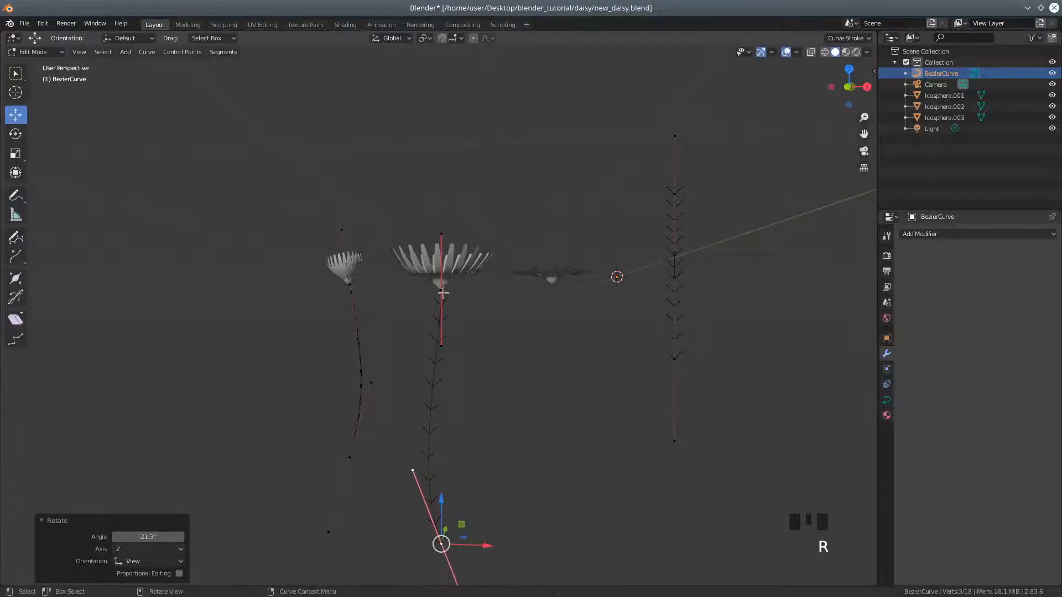
Rotate the top control point of the large flower's stem about 15.3° in the view.
left_click(443, 291)
key("r")
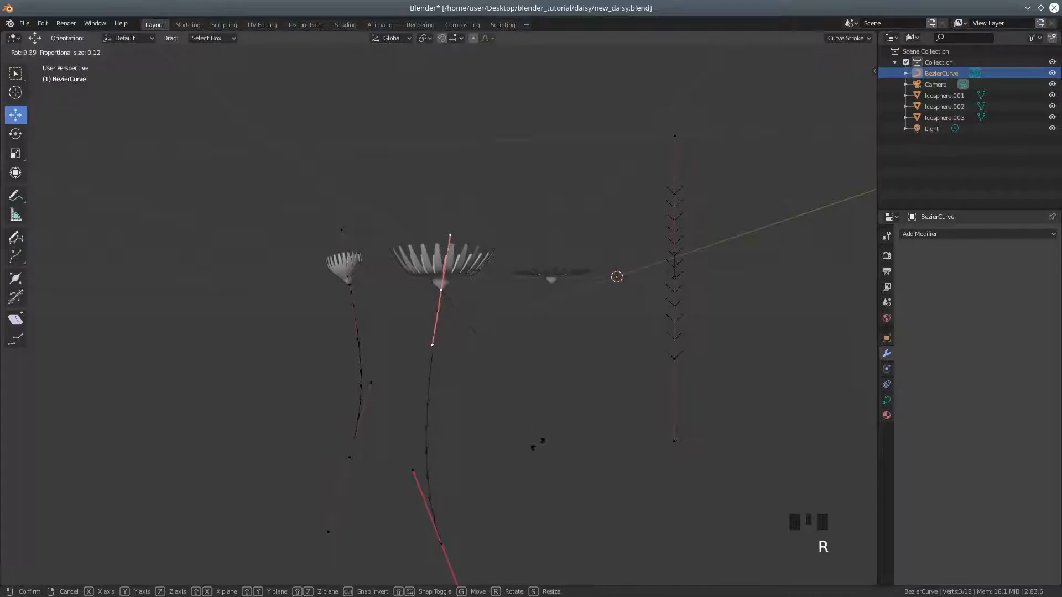
left_click(519, 449)
From the side, rotate the large flower stem's top control point to lean it and move it about -0.45 m along Y.
middle_click_drag(580, 455, 464, 474)
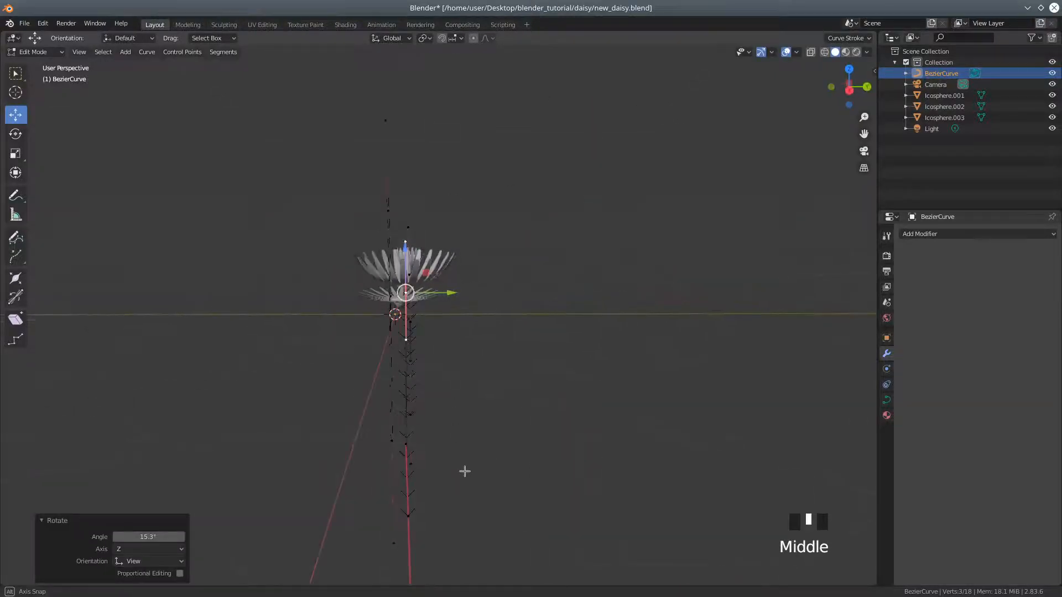
key("r")
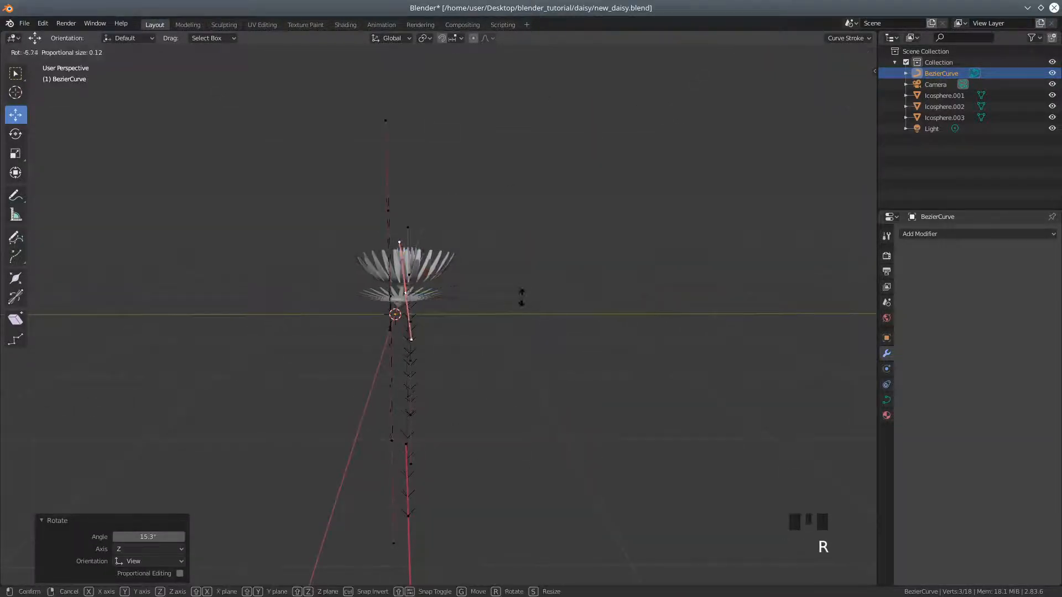
left_click(483, 284)
left_click_drag(450, 291, 427, 325)
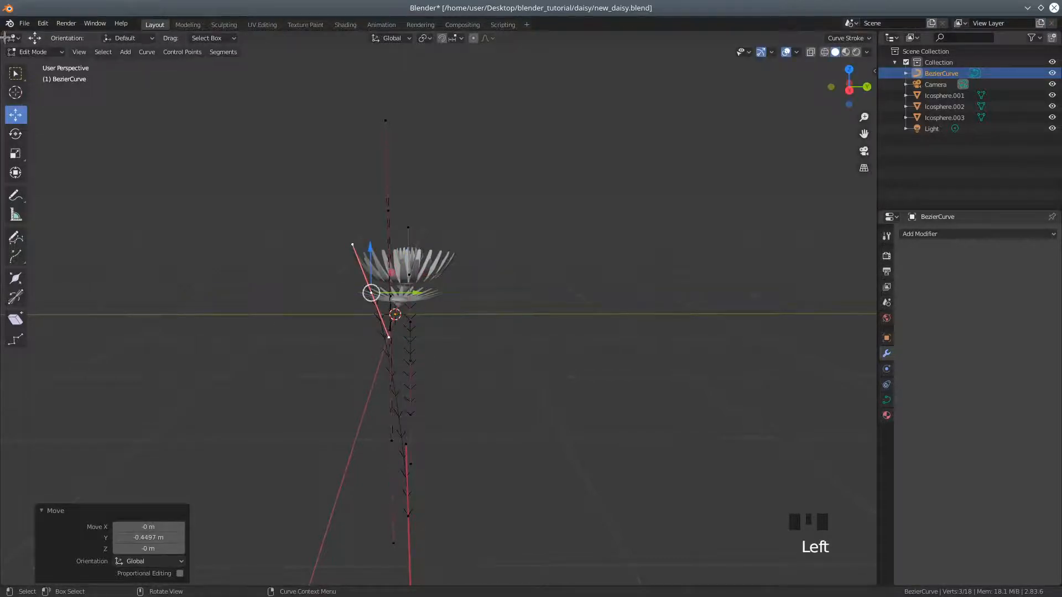
In Object Mode, move the large flower head about -0.45 m along Y to the top of its leaning stem.
left_click(34, 52)
left_click(46, 65)
left_click(435, 282)
scroll(376, 399, "up", 3)
middle_click_drag(376, 398, 433, 272)
left_click_drag(428, 267, 365, 268)
Tilt the large flower head from the side to follow its stem and shift it about -0.036 m along Y.
middle_click_drag(365, 269, 356, 340)
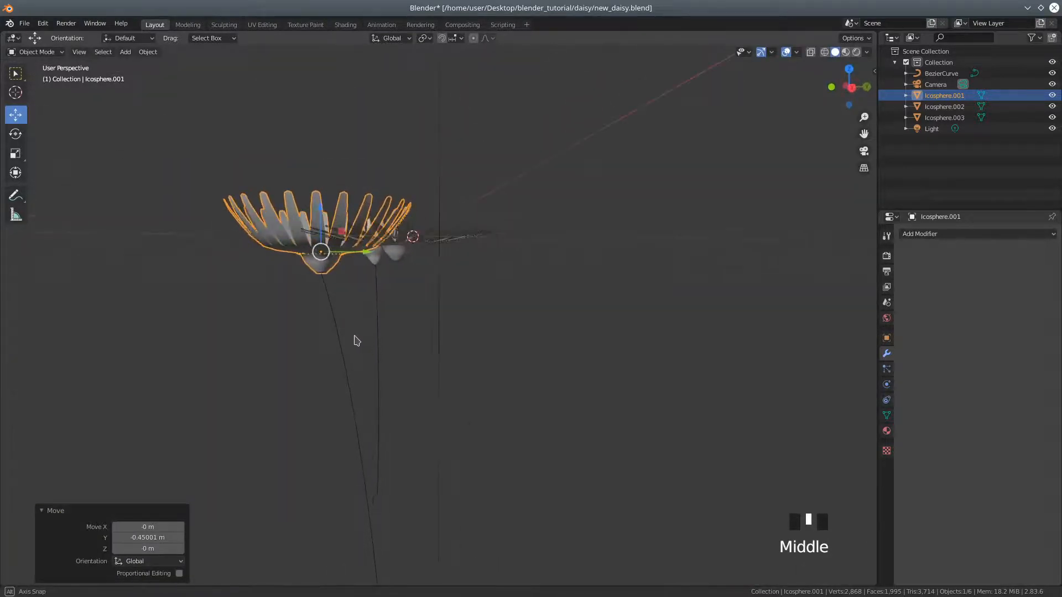
key("r")
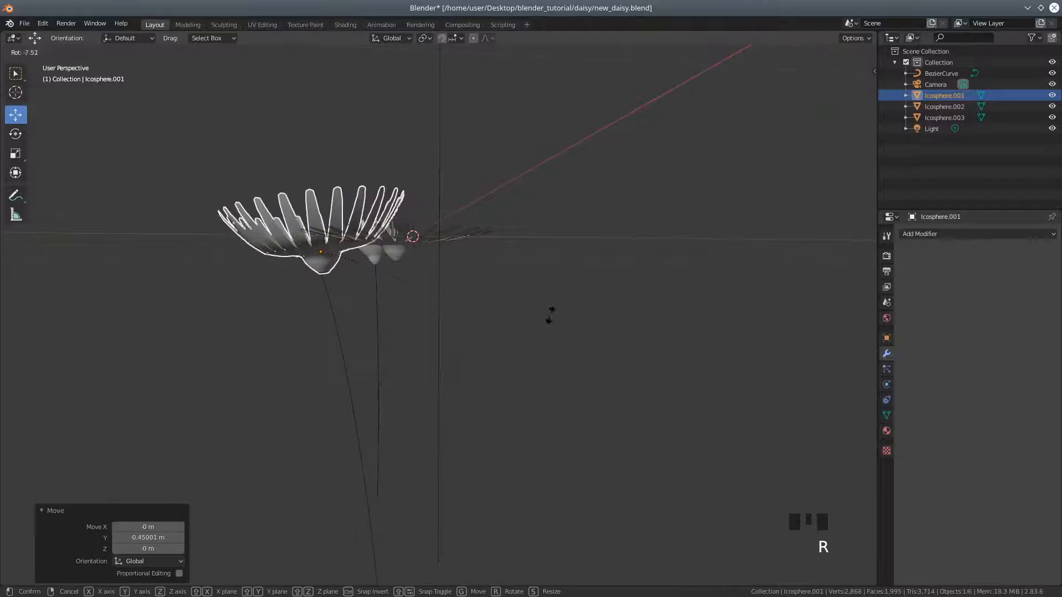
left_click(528, 286)
left_click_drag(375, 255, 364, 258)
Rotate the large flower head slightly in the front-facing view and shift it about 0.013 m along X onto its stem.
middle_click_drag(364, 258, 420, 315)
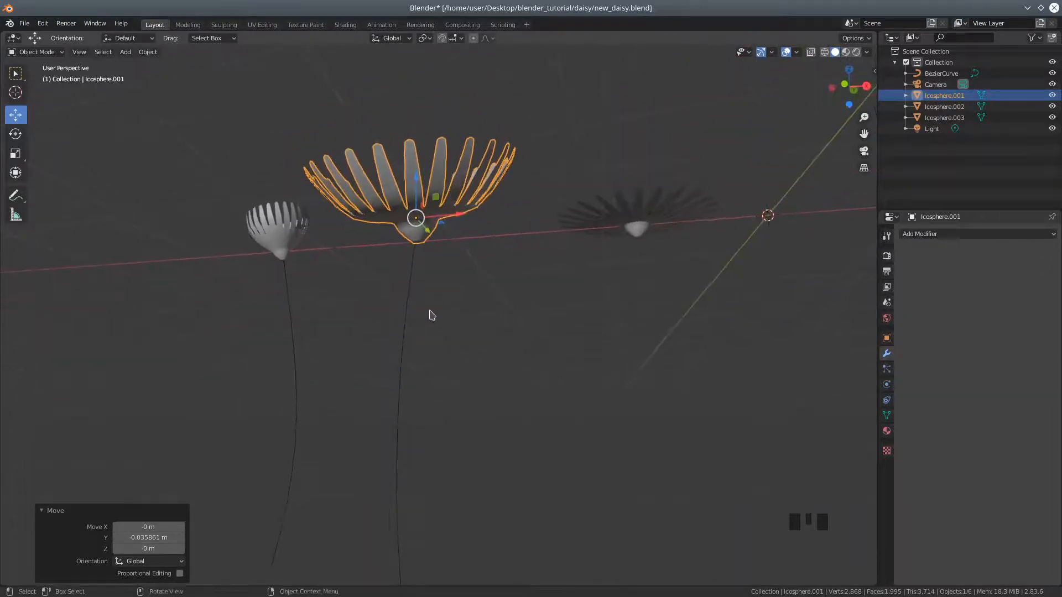
key("r")
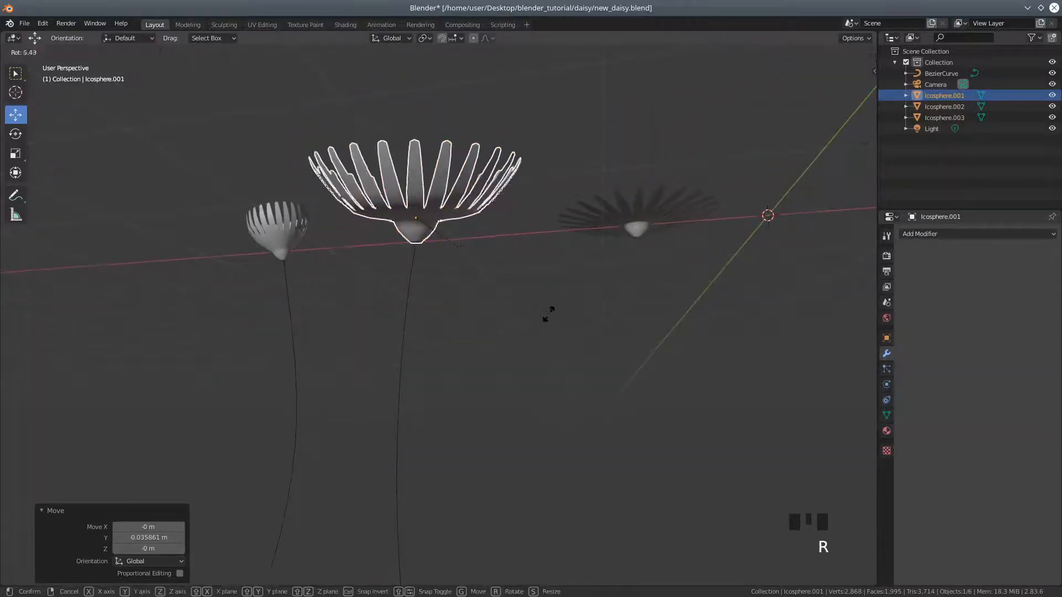
left_click(543, 327)
left_click_drag(461, 220, 466, 221)
In Edit Mode on the stem curve, move the unused straight spline along X beneath the flat flower and about -1.01 m along Z.
middle_click_drag(467, 283, 439, 344)
scroll(443, 347, "down", 4)
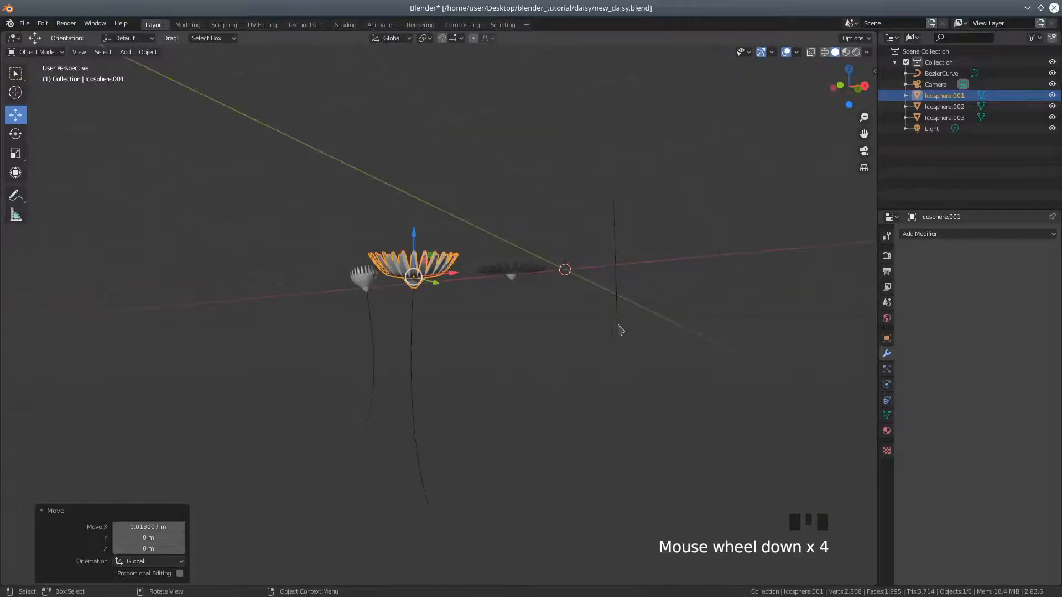
left_click(608, 335)
middle_click_drag(502, 351, 499, 397)
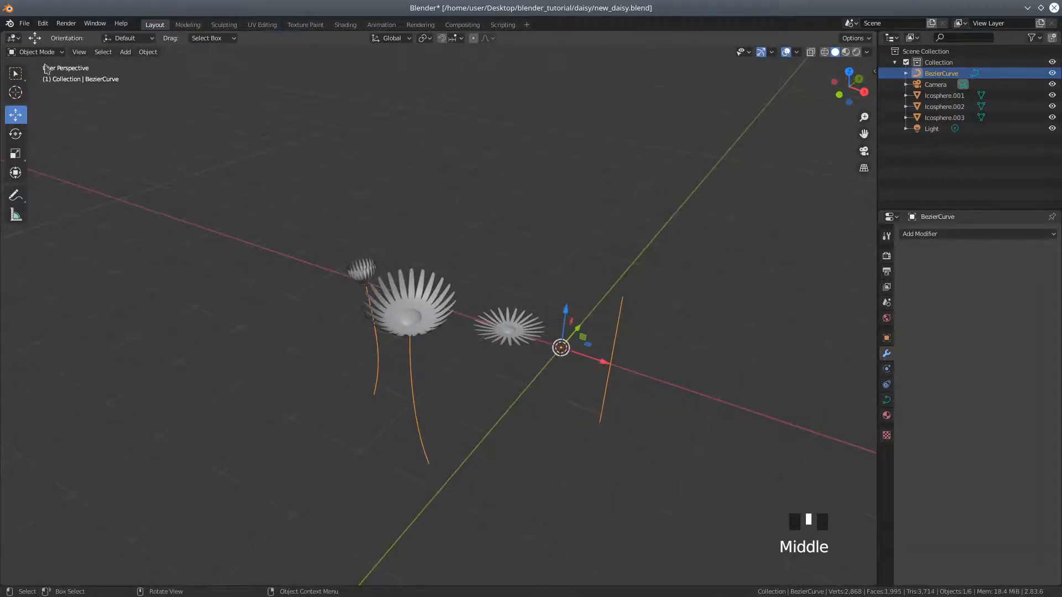
left_click(36, 52)
left_click(33, 72)
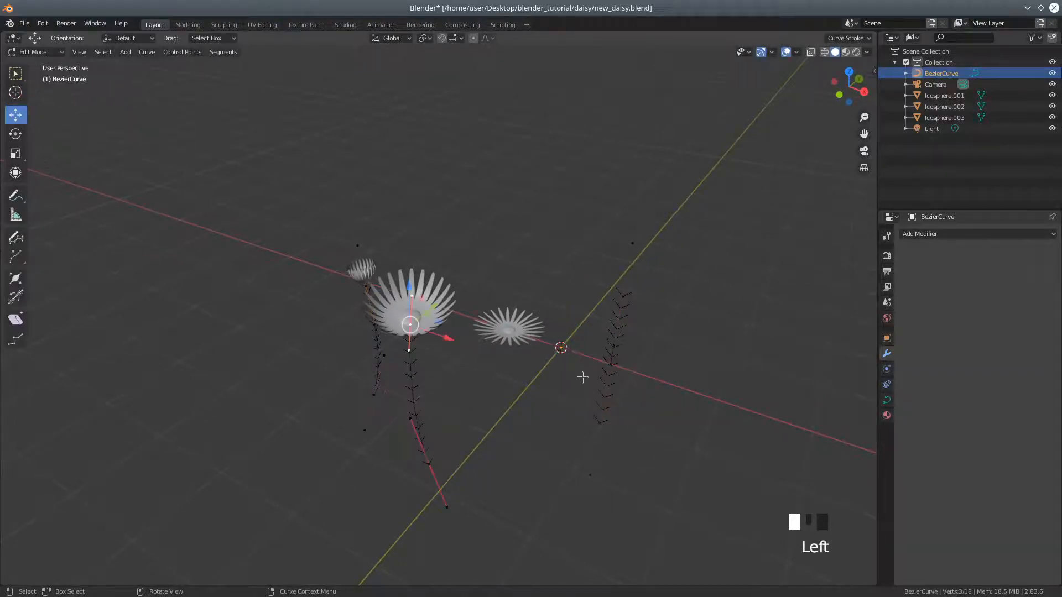
left_click(611, 362)
key("l")
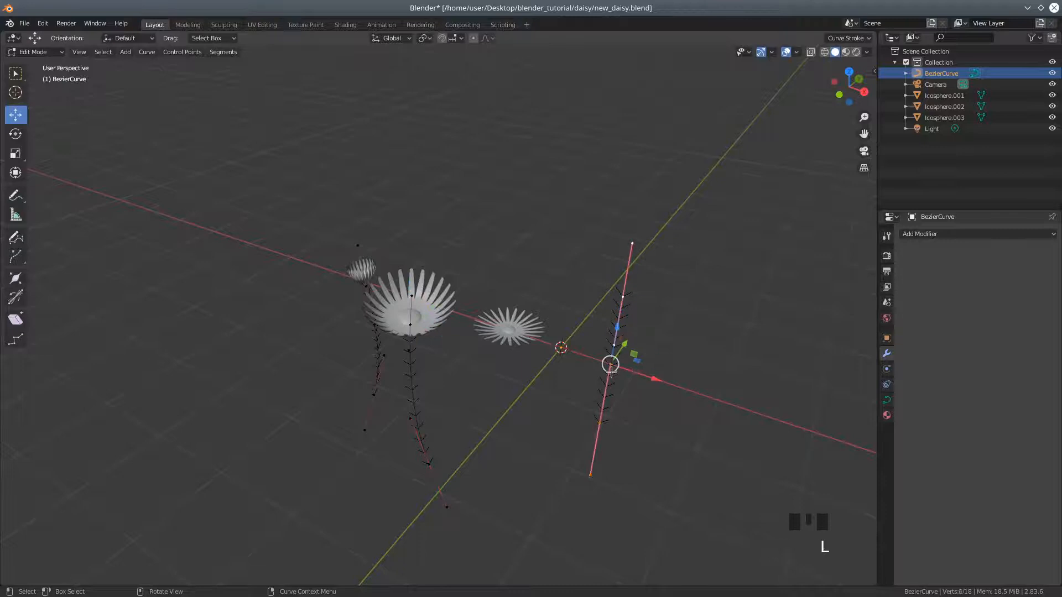
middle_click_drag(614, 417, 671, 423)
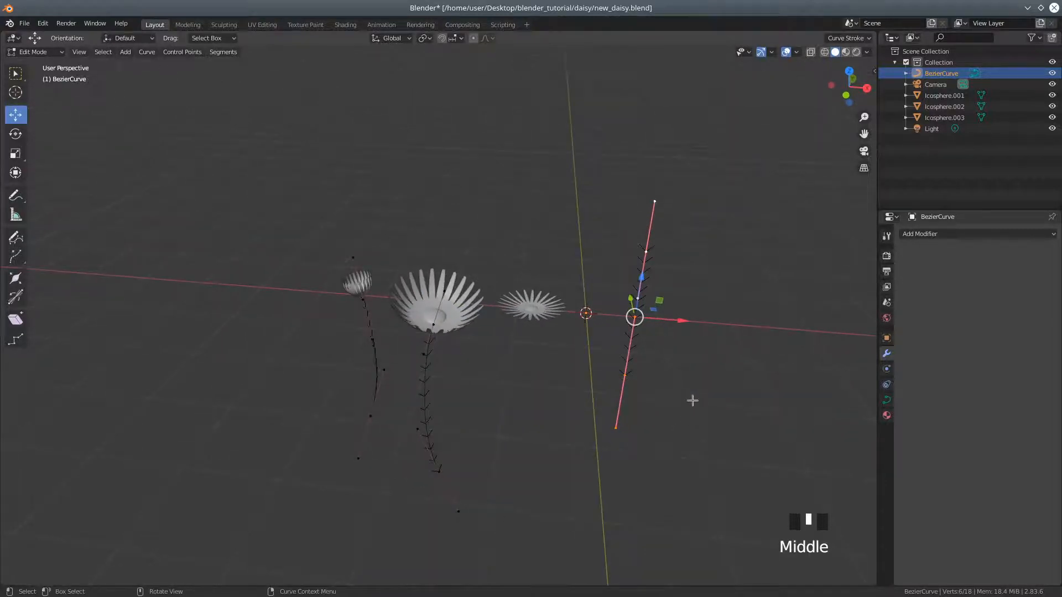
left_click_drag(680, 322, 574, 325)
left_click_drag(534, 265, 534, 328)
middle_click_drag(576, 415, 520, 391)
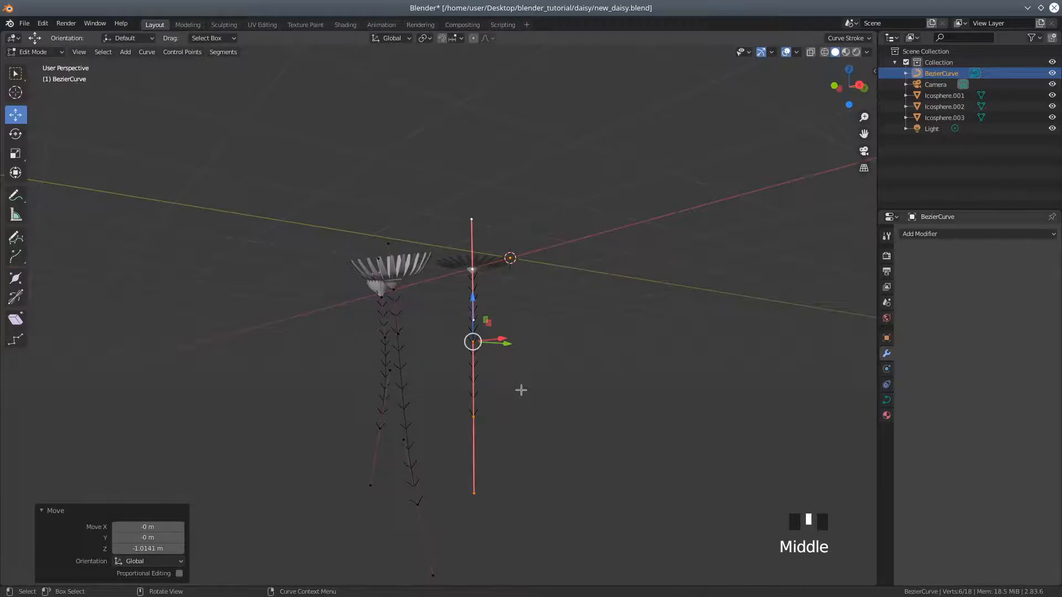
Fine-tune the height of the flat flower's stem by moving it about -0.06 m along Z.
scroll(521, 390, "up", 3)
left_click_drag(508, 327, 508, 338)
mouse_move(591, 420)
middle_mouse_down()
mouse_move(564, 429)
mouse_move(564, 441)
mouse_move(590, 443)
mouse_move(606, 426)
middle_mouse_up()
scroll(601, 437, "down", 2)
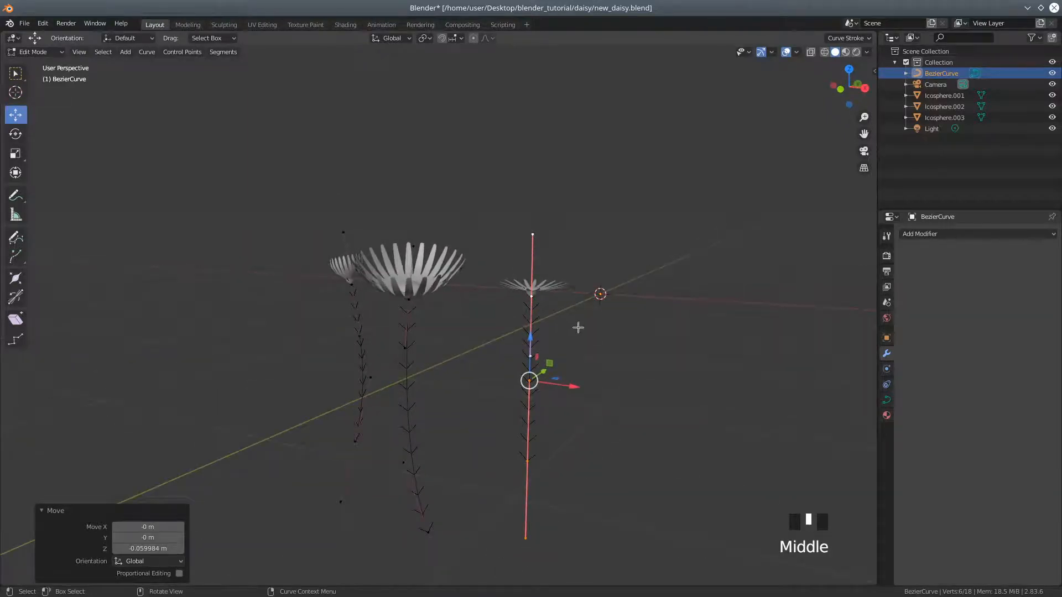
Bend the flat flower's stem by rotating its top control point about 17.9° and its bottom control point about -14°.
left_click(530, 298)
middle_click_drag(666, 415, 685, 409)
key("r")
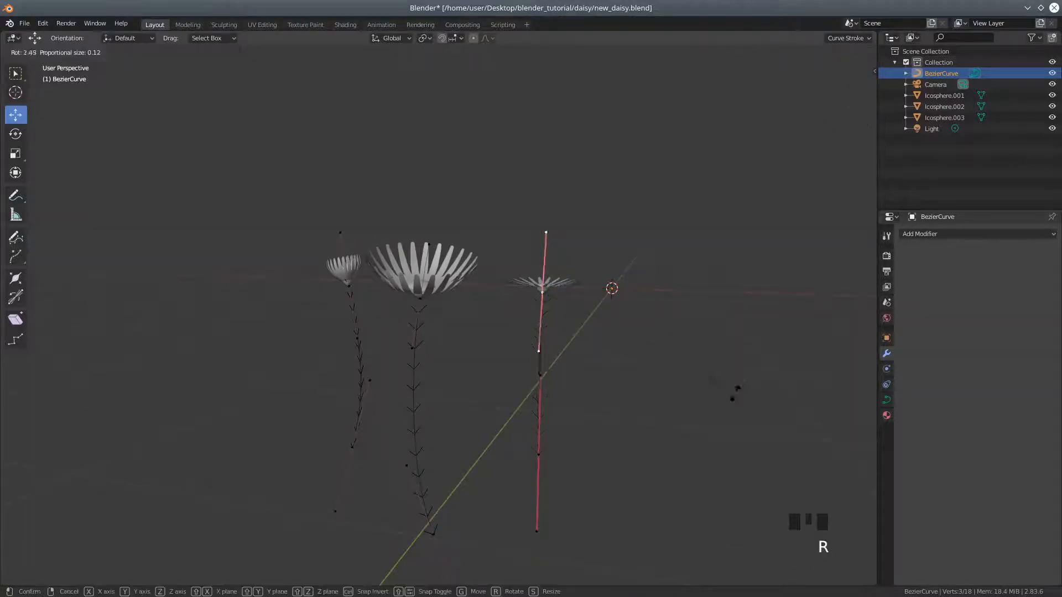
left_click(702, 450)
left_click(539, 454)
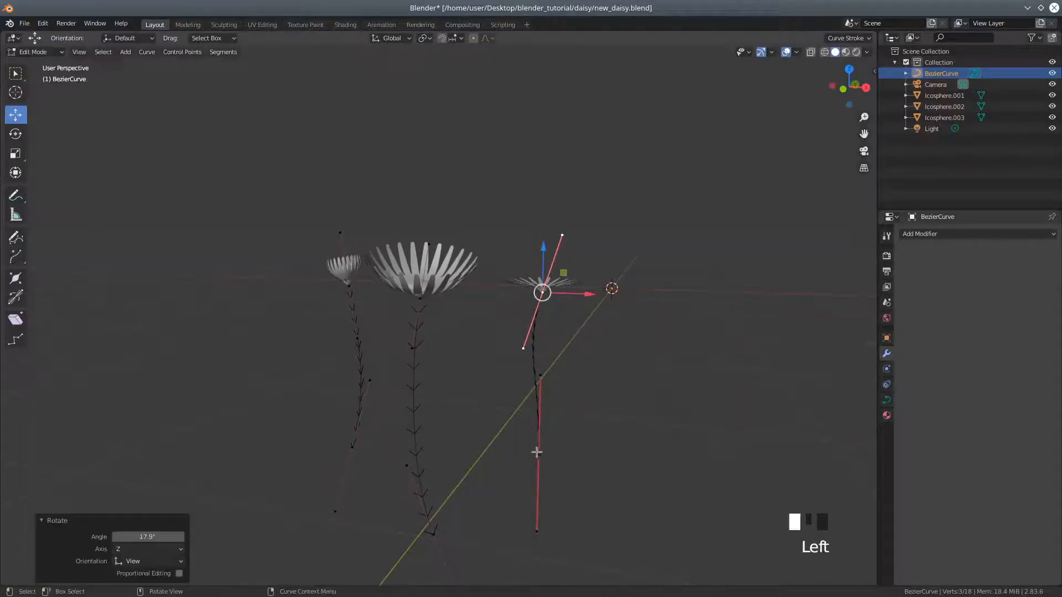
key("r")
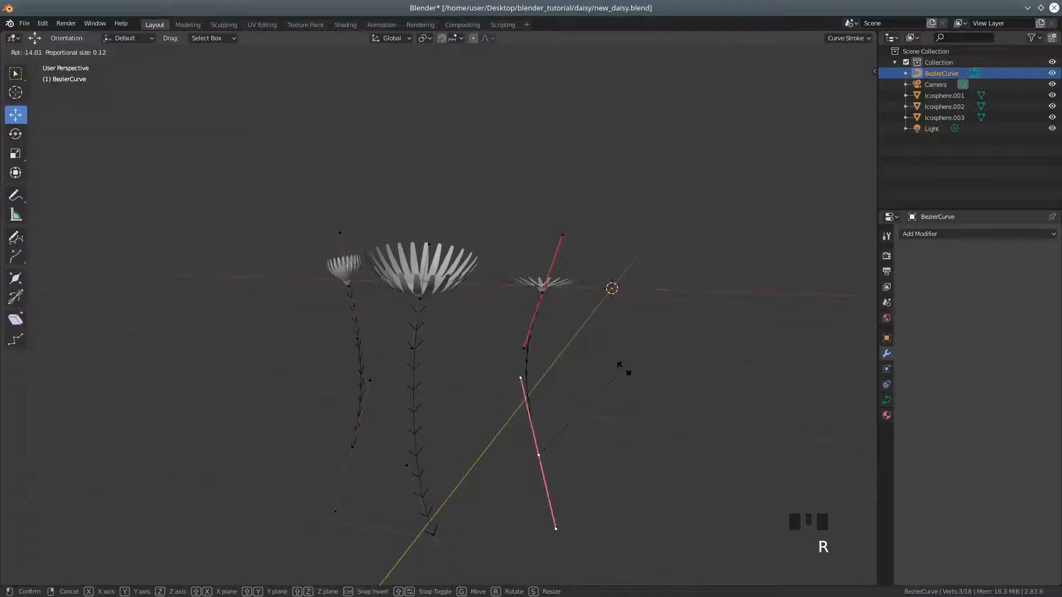
left_click(623, 368)
In Object Mode, tilt the flat flower head about 18° to follow its stem and shift it about 0.018 m along X.
left_click_drag(47, 51, 39, 64)
left_click(550, 288)
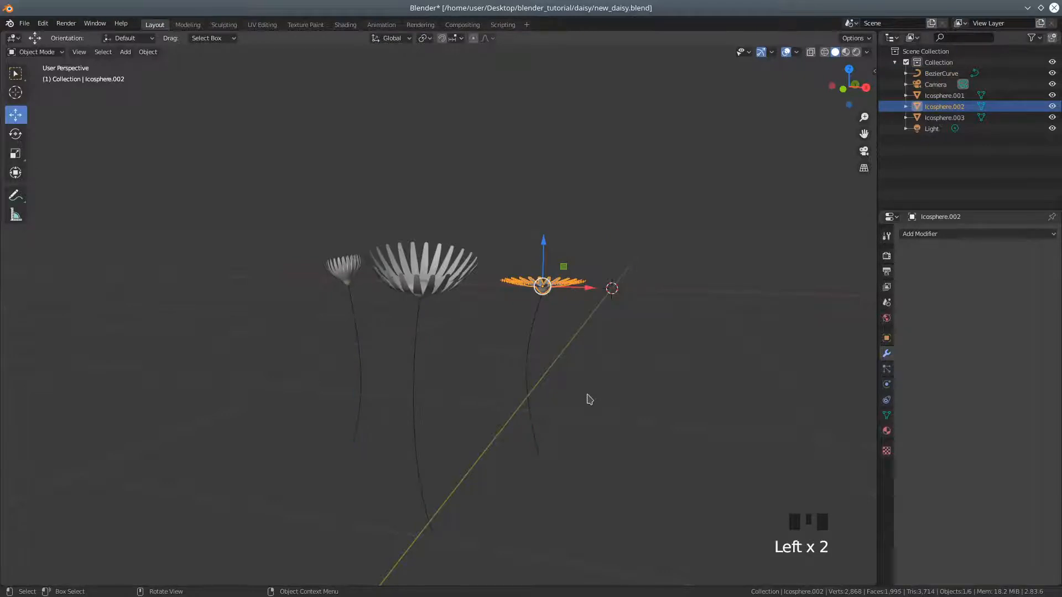
key("KP_Decimal")
scroll(550, 398, "down", 5)
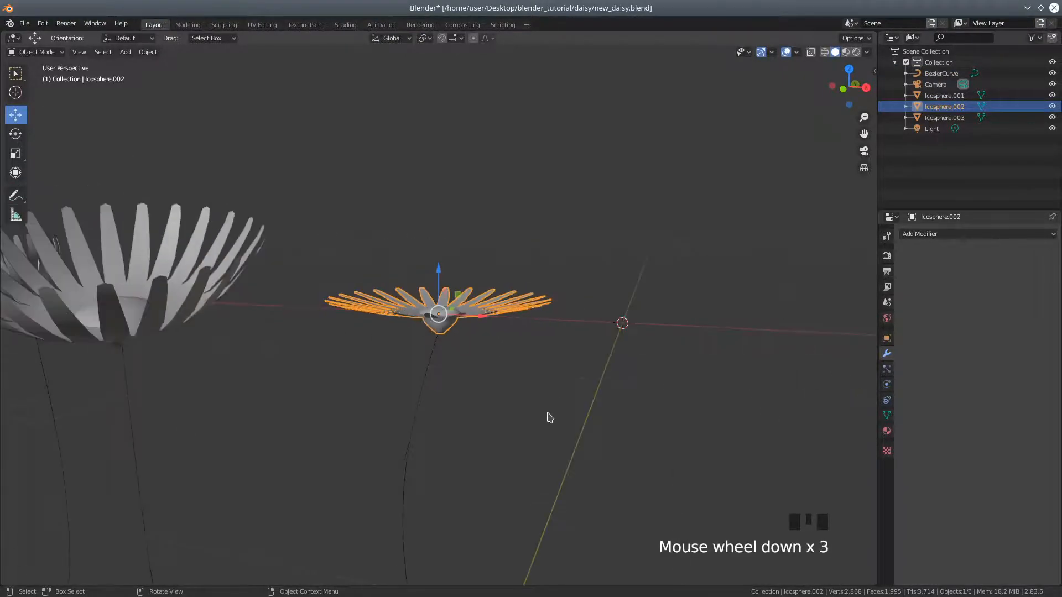
middle_click_drag(528, 422, 581, 386)
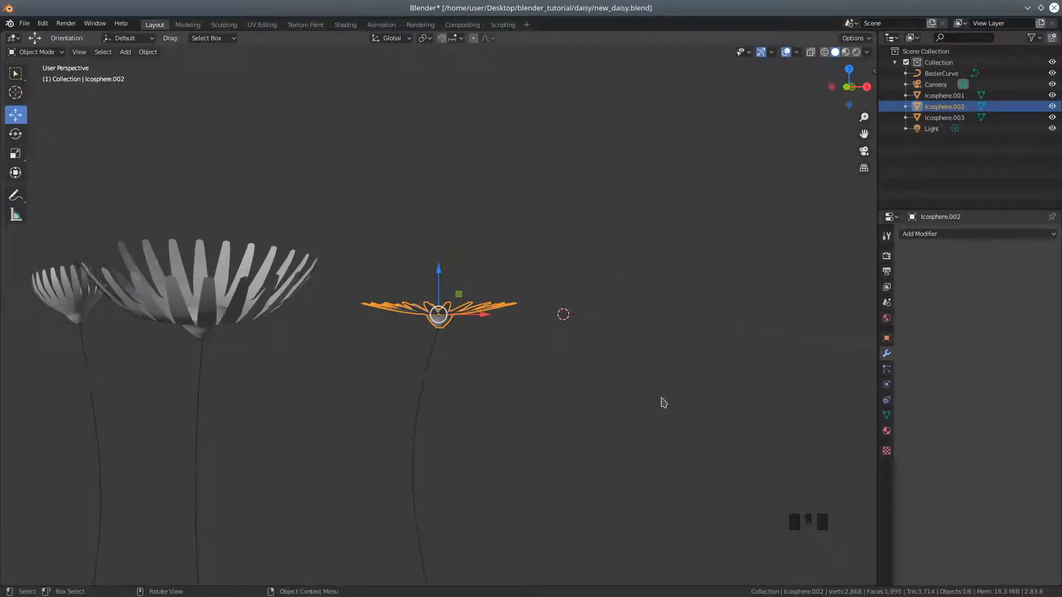
key("r")
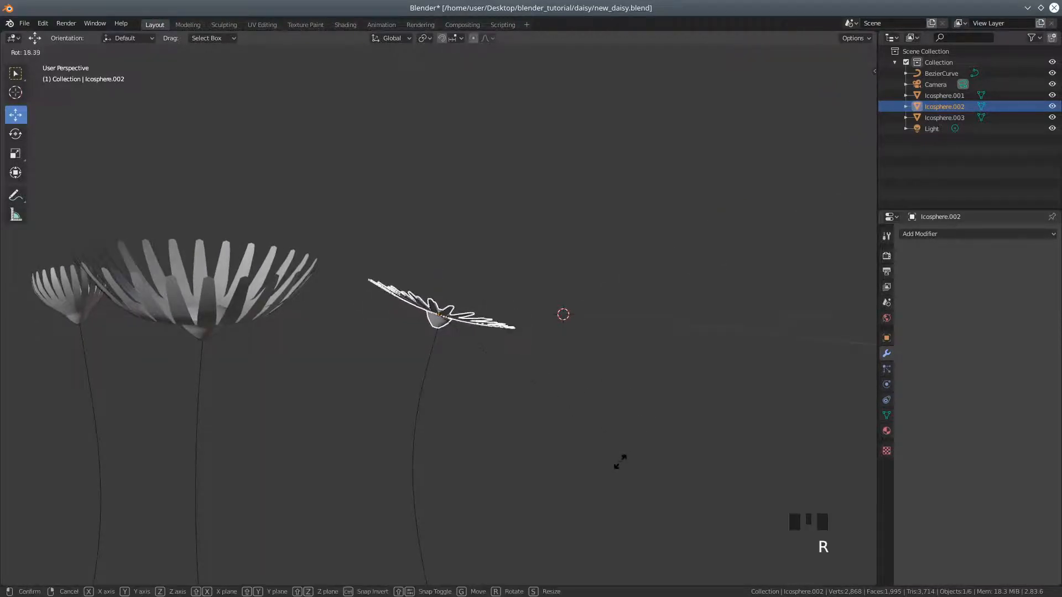
left_click(622, 466)
left_click_drag(483, 316, 487, 316)
Select the stem curve object and open its curve geometry and bevel settings.
middle_click_drag(585, 429, 540, 433)
scroll(540, 433, "up", 1)
scroll(536, 439, "down", 5)
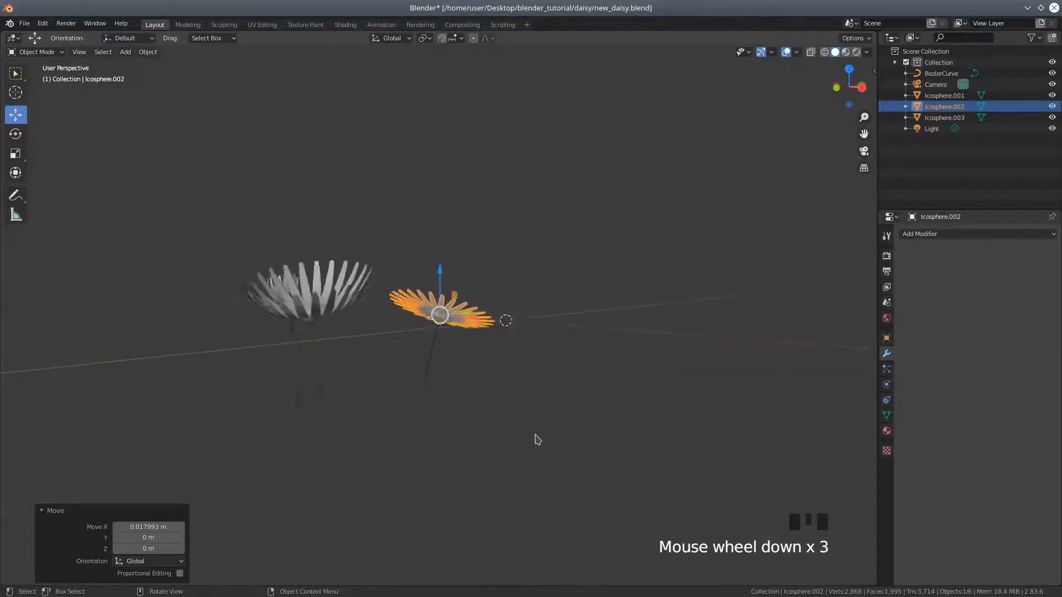
left_click(438, 456)
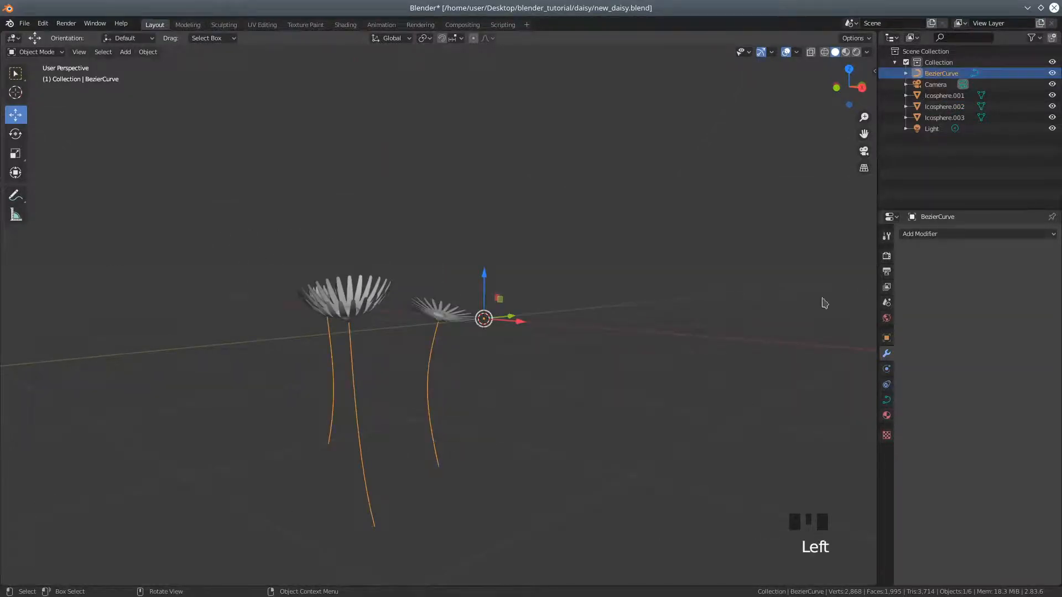
middle_click_drag(445, 398, 509, 396)
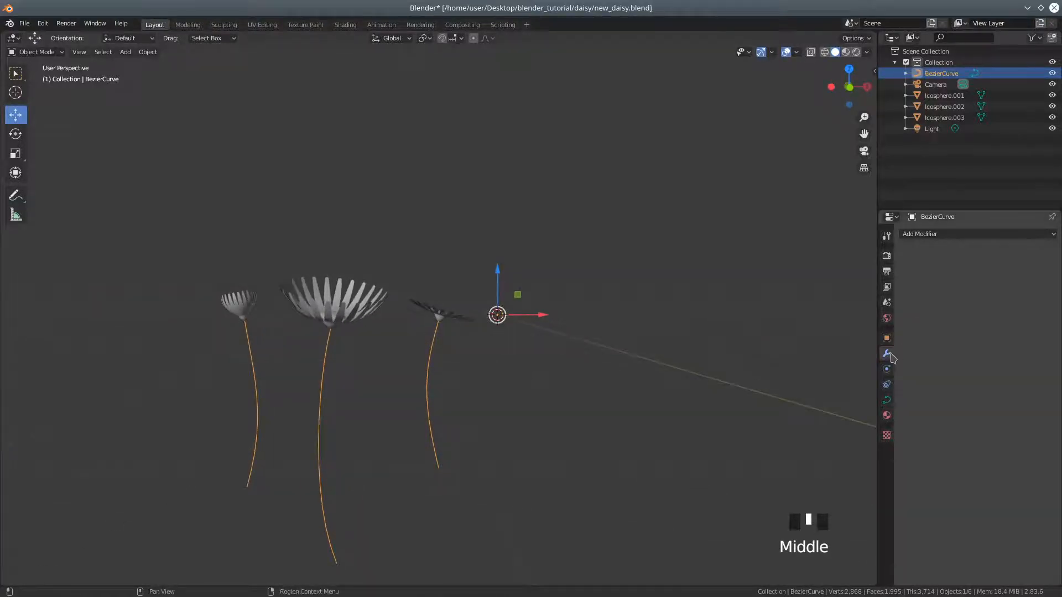
left_click(887, 400)
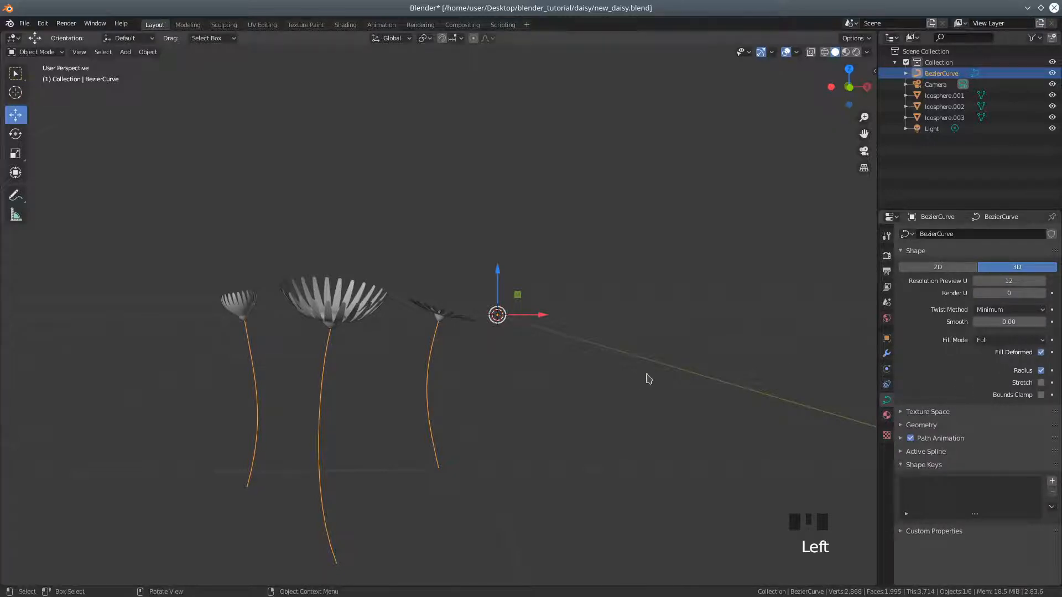
middle_click_drag(576, 410, 584, 330, "shift")
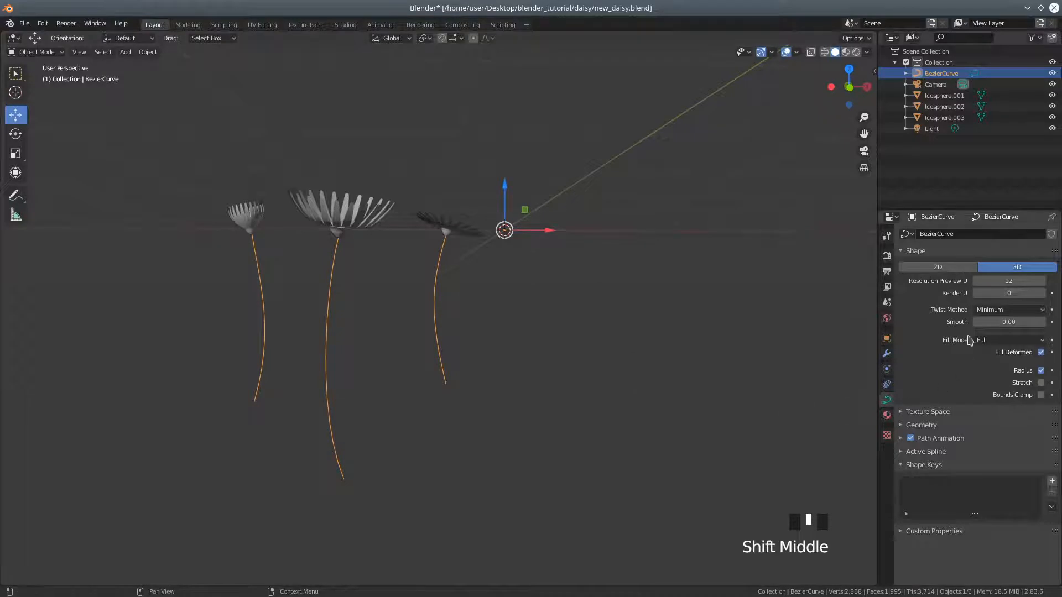
left_click(904, 426)
scroll(950, 454, "down", 2)
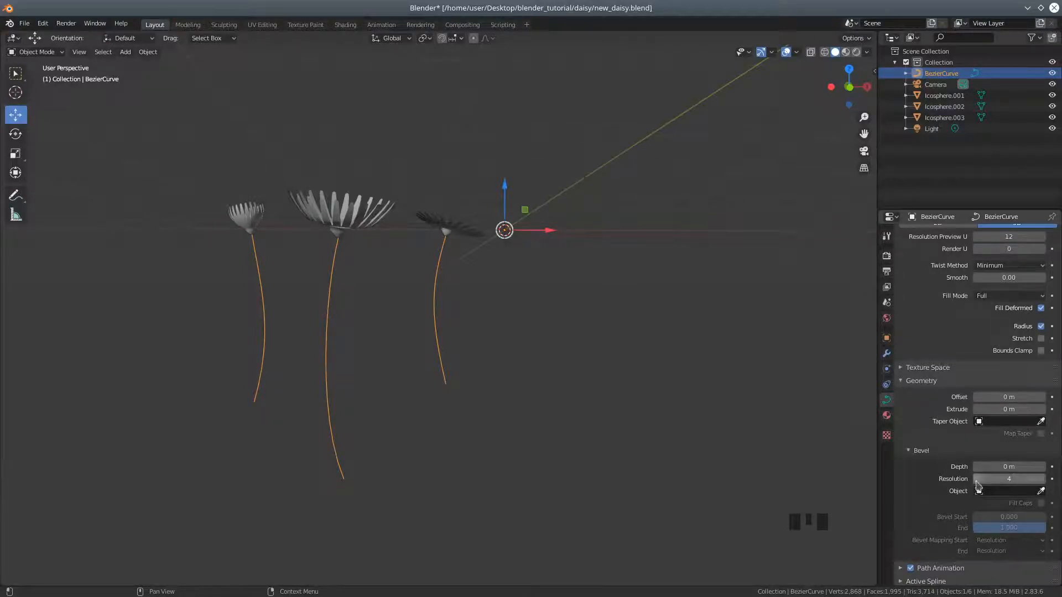
Apply all transforms to the stem curve object.
left_click(148, 55)
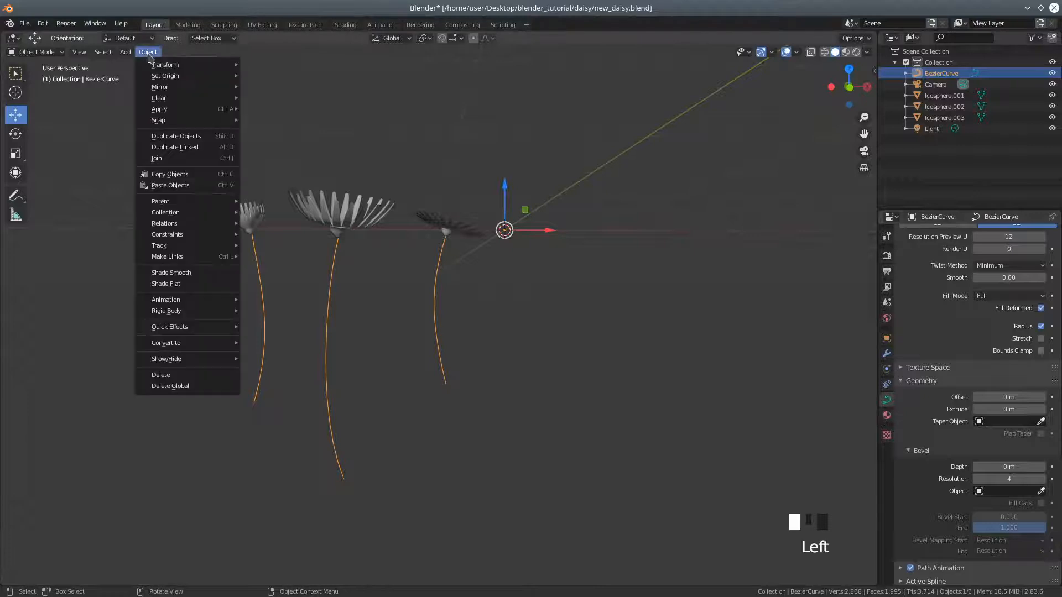
mouse_move(167, 80)
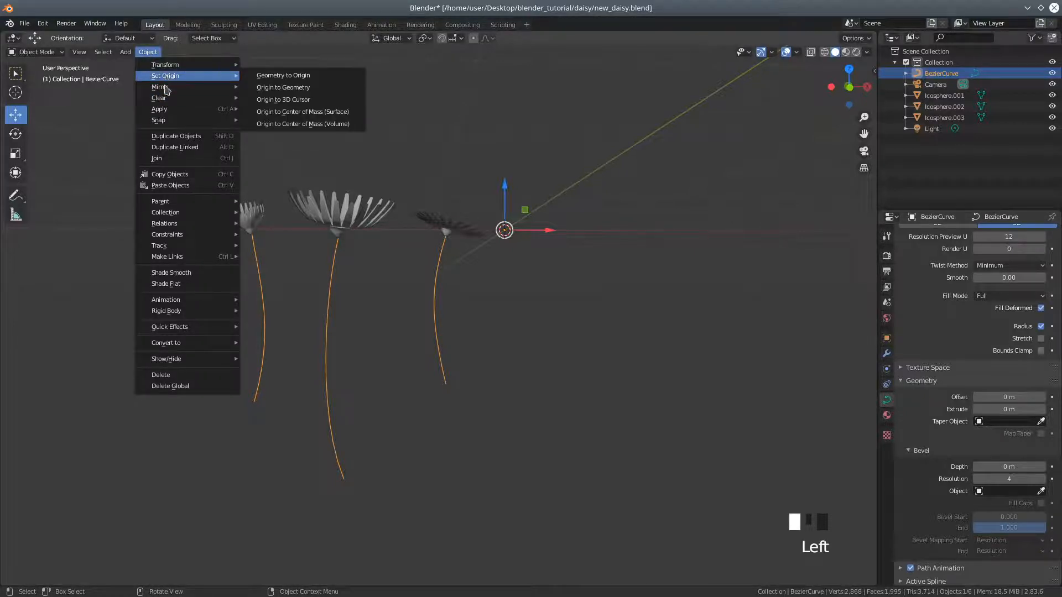
mouse_move(166, 109)
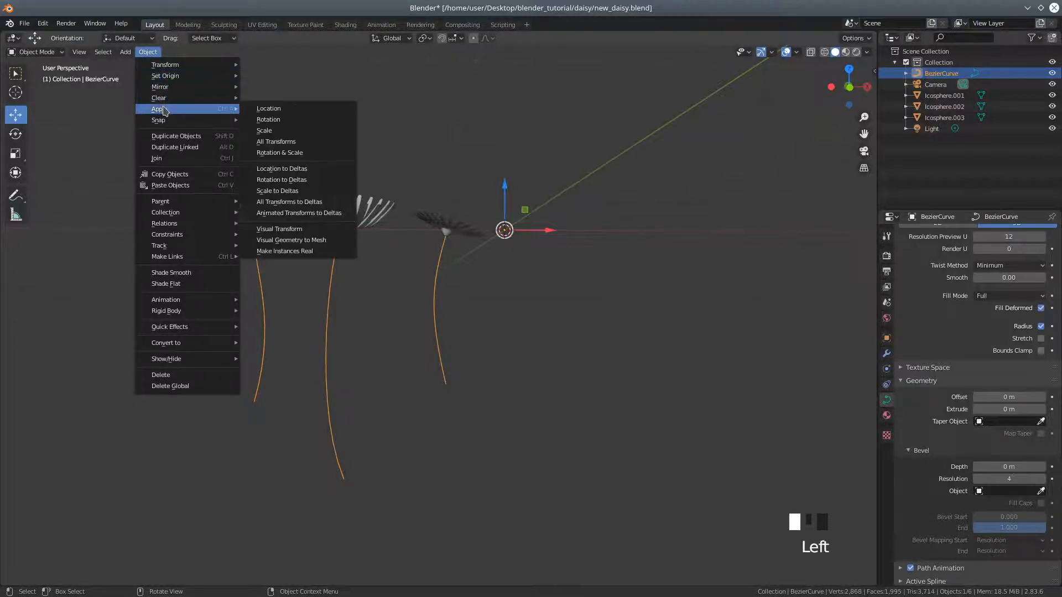
left_click(276, 142)
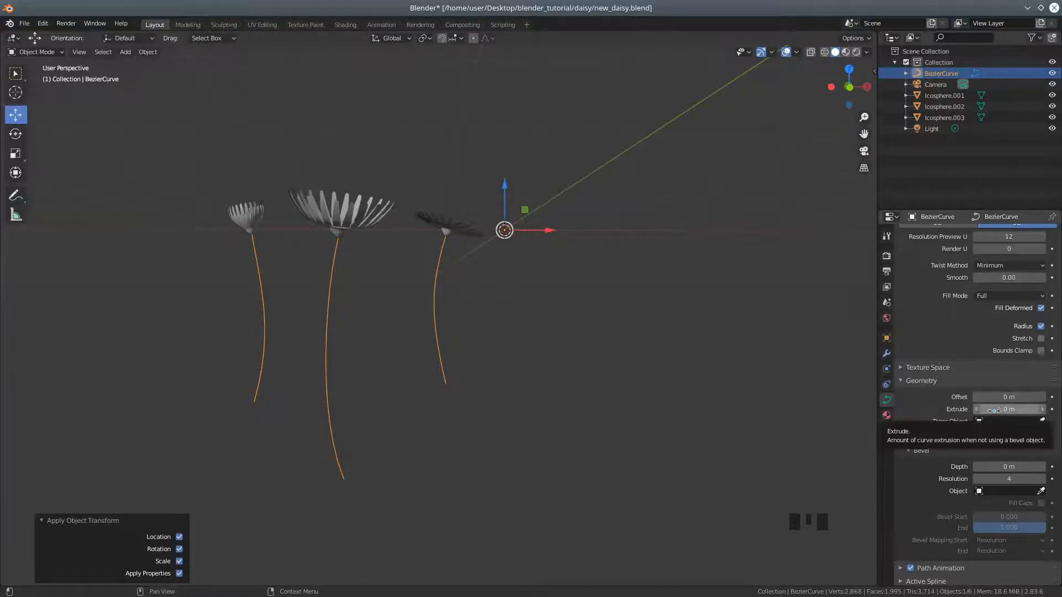
Thicken the stem curves with an extrude of 0.02 m and a bevel depth of 0.03 m.
mouse_move(995, 410)
left_mouse_down()
mouse_move(1037, 410)
mouse_move(1014, 410)
left_mouse_up()
middle_click_drag(663, 308, 649, 327)
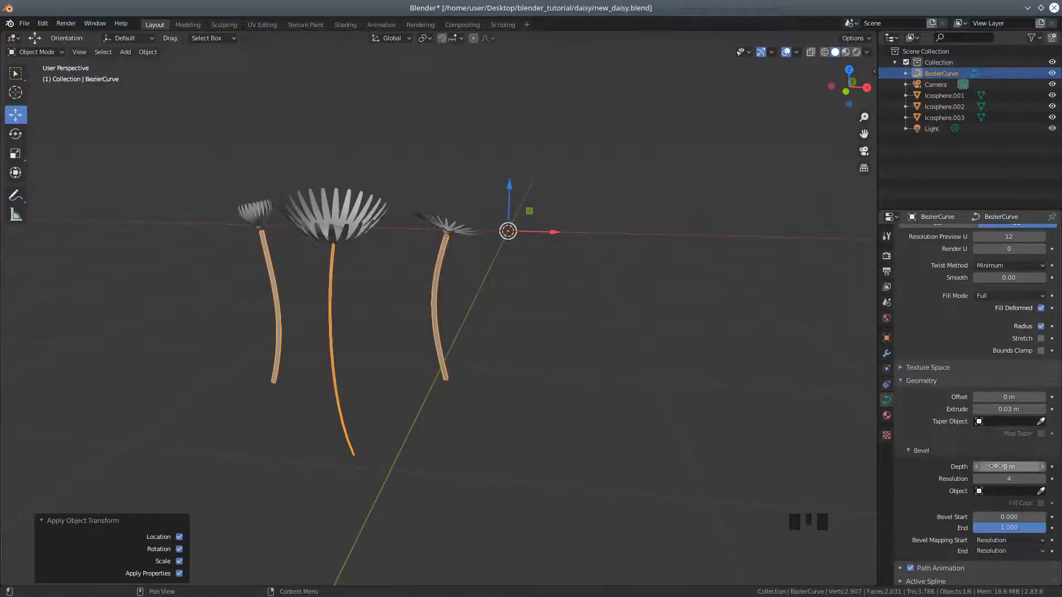
mouse_move(994, 467)
left_mouse_down()
mouse_move(1016, 466)
mouse_move(999, 467)
left_mouse_up()
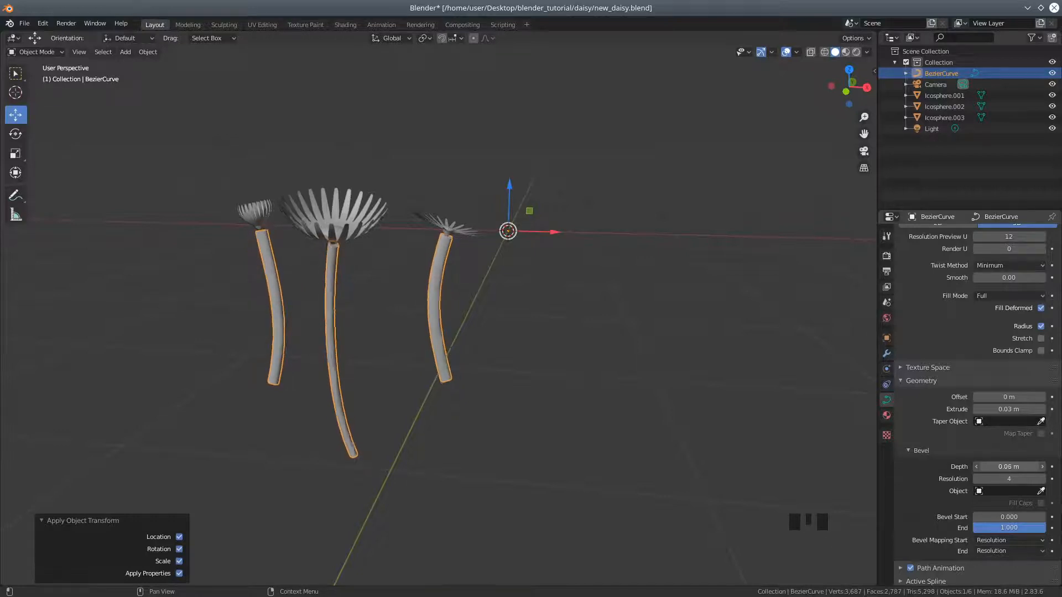
left_click(995, 409)
left_click_drag(995, 409, 993, 409)
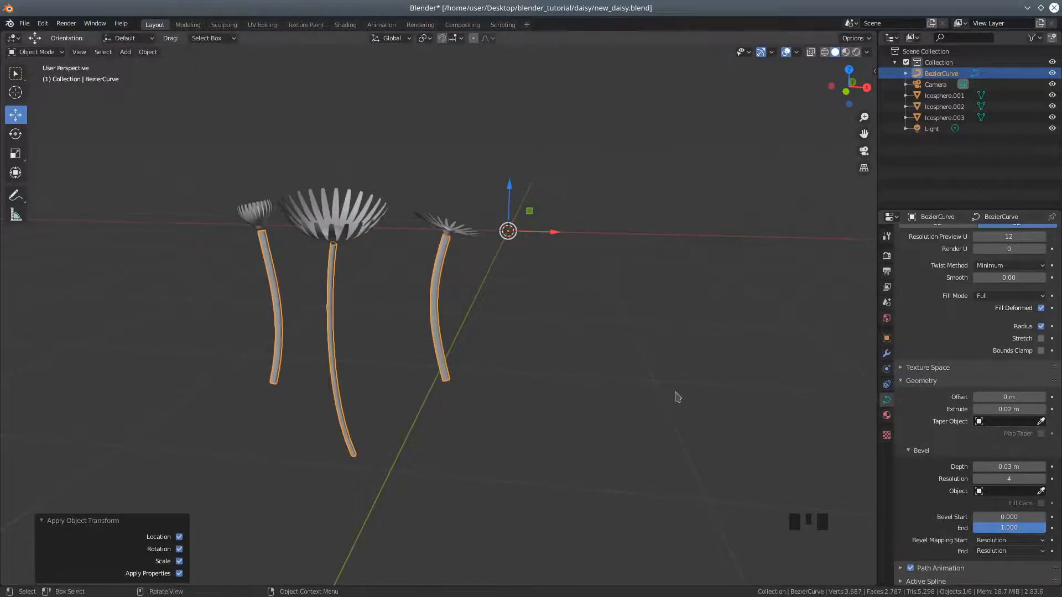
Inspect the stem tops up close and set the curve's extrude to 0.015 m.
scroll(625, 357, "up", 3)
middle_click_drag(626, 357, 618, 293)
middle_click_drag(454, 208, 579, 224)
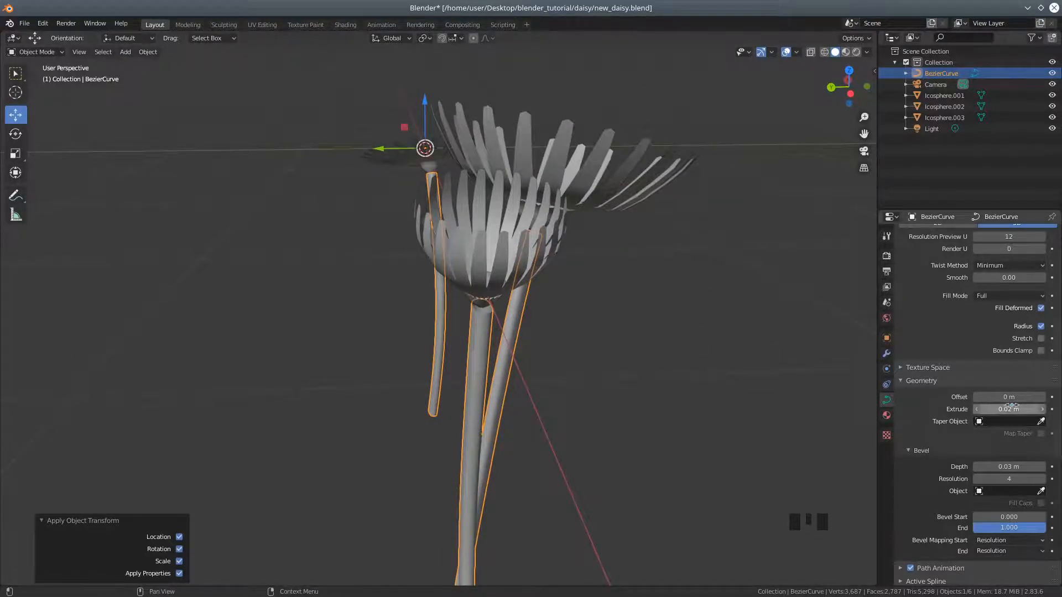
left_click(992, 409)
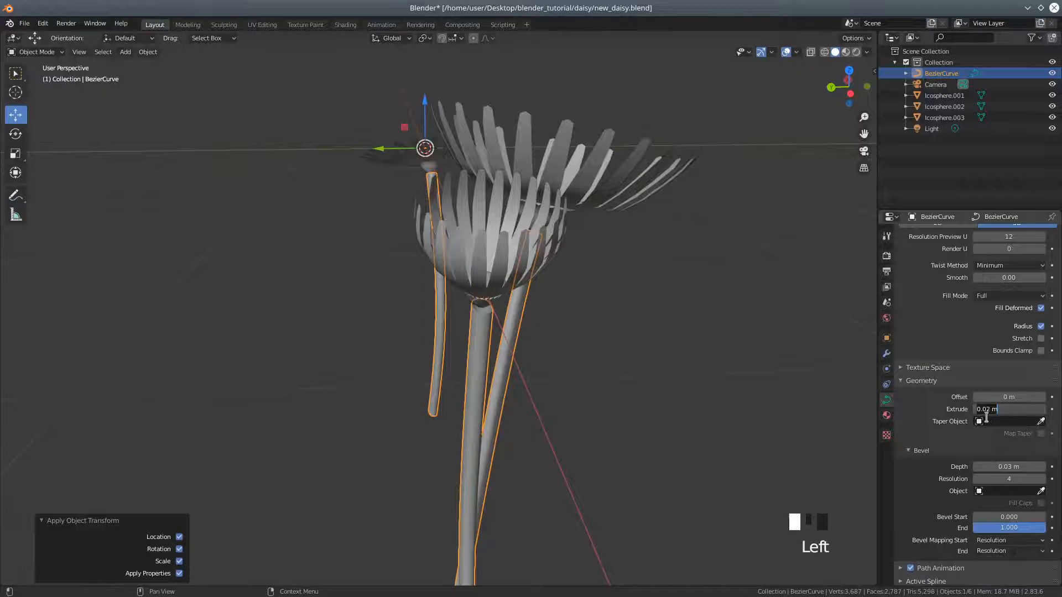
key("Left")
key("Left")
key("Left")
key("Left")
type("0.0")
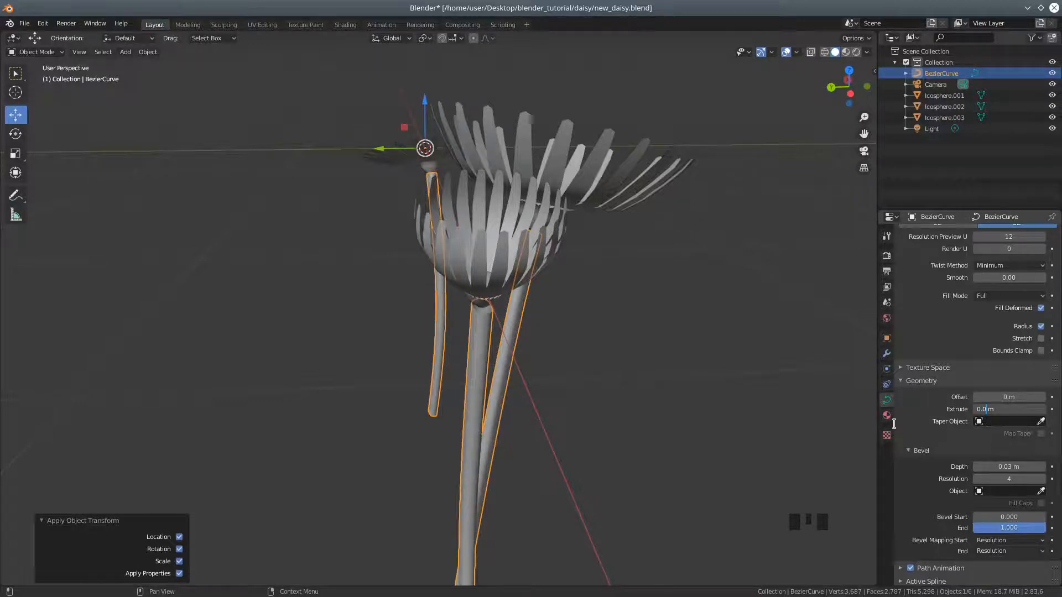
key("Return")
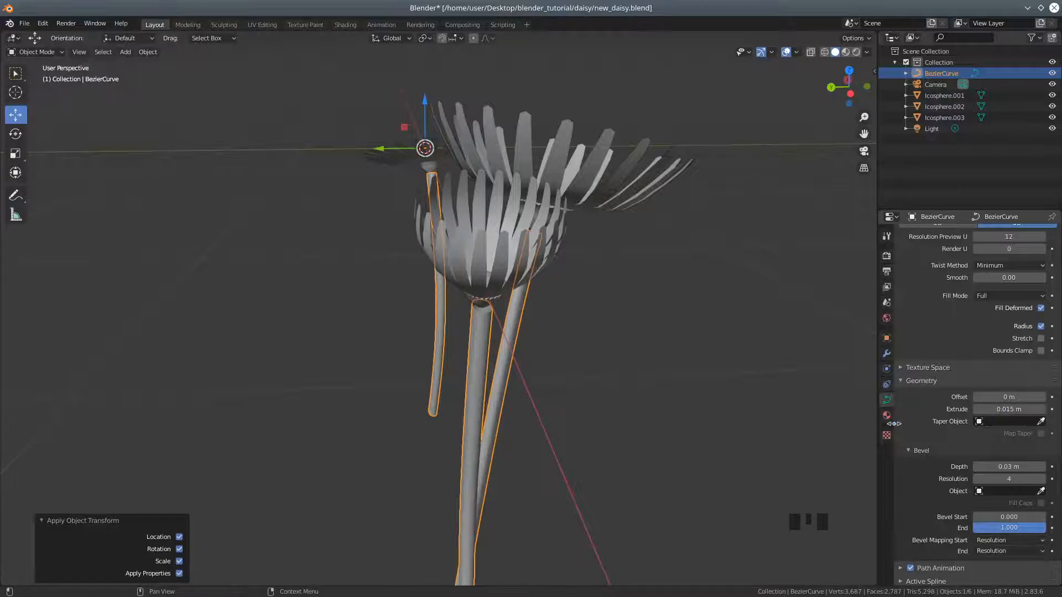
Set the stem curve's extrude to 0.001 m so the stems have a rounder cross-section.
left_click(1004, 410)
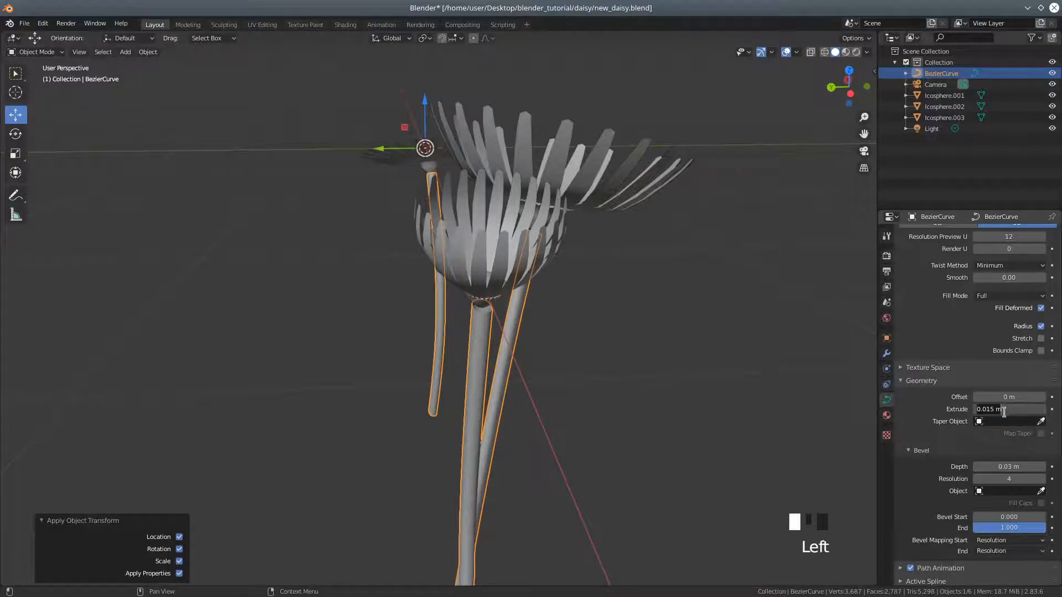
key("BackSpace")
key("BackSpace")
key("BackSpace")
key("BackSpace")
type(".00")
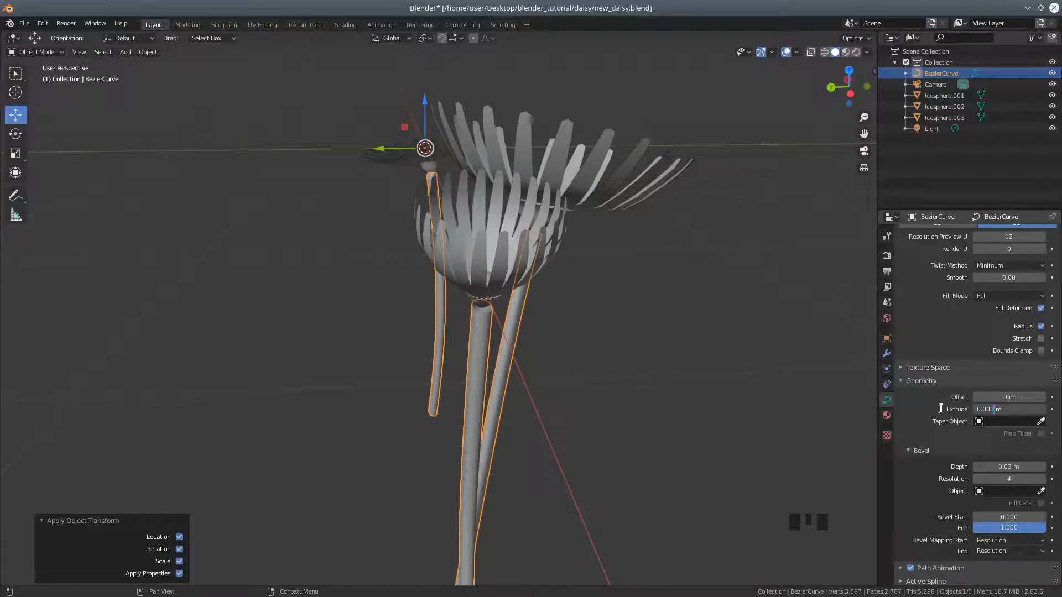
type("1")
key("Return")
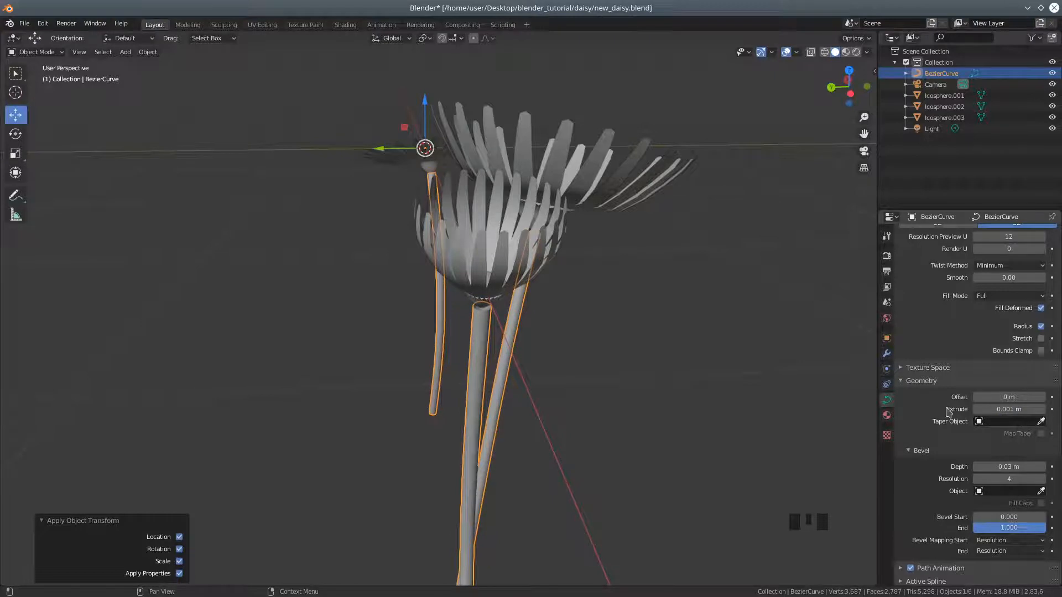
Set the stem curve's extrude to 0.0001 m.
left_click(999, 409)
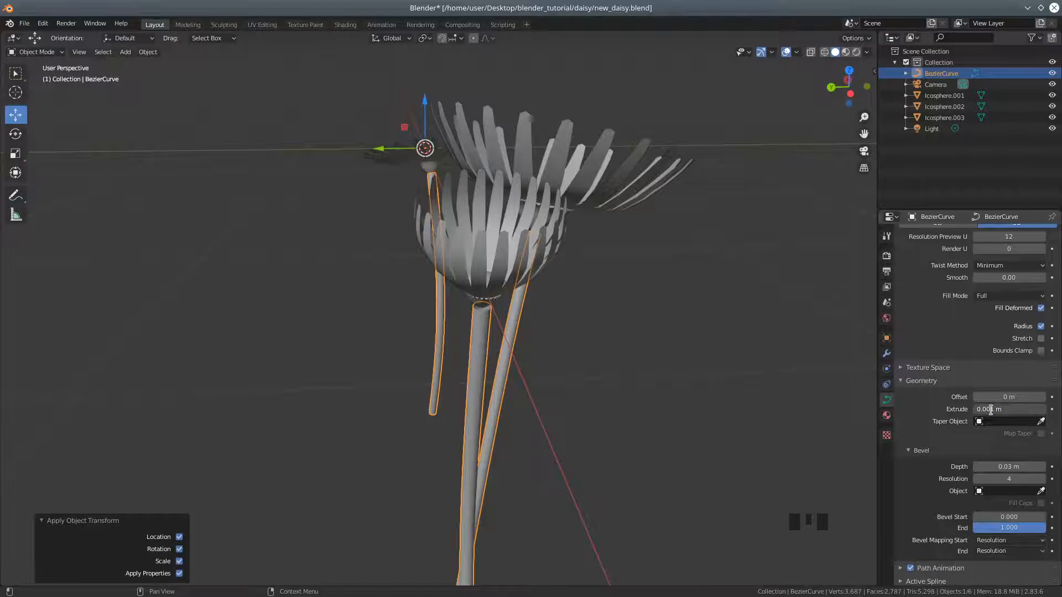
key("Return")
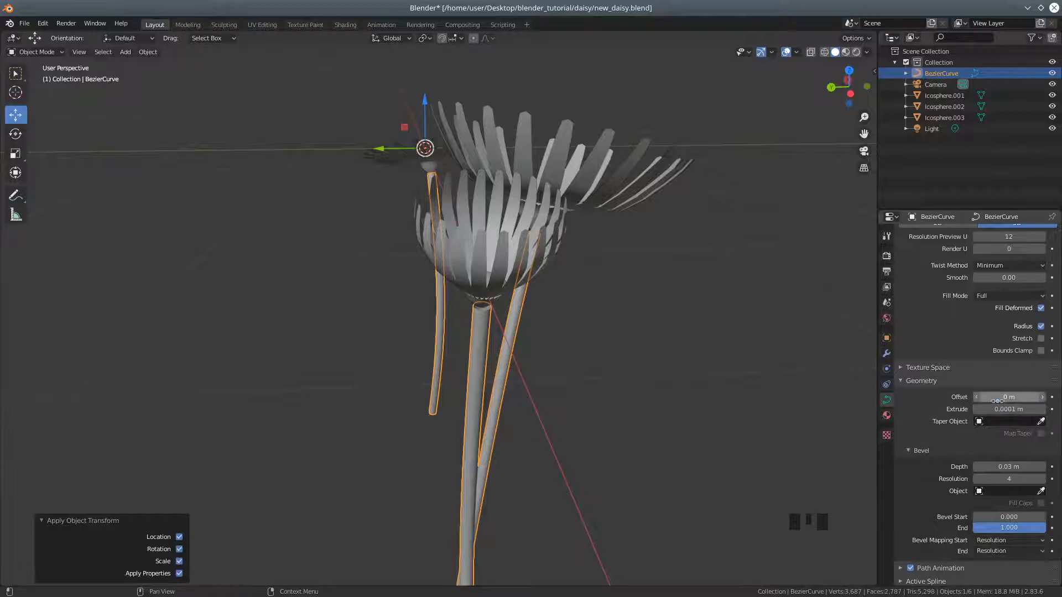
scroll(684, 419, "down", 2)
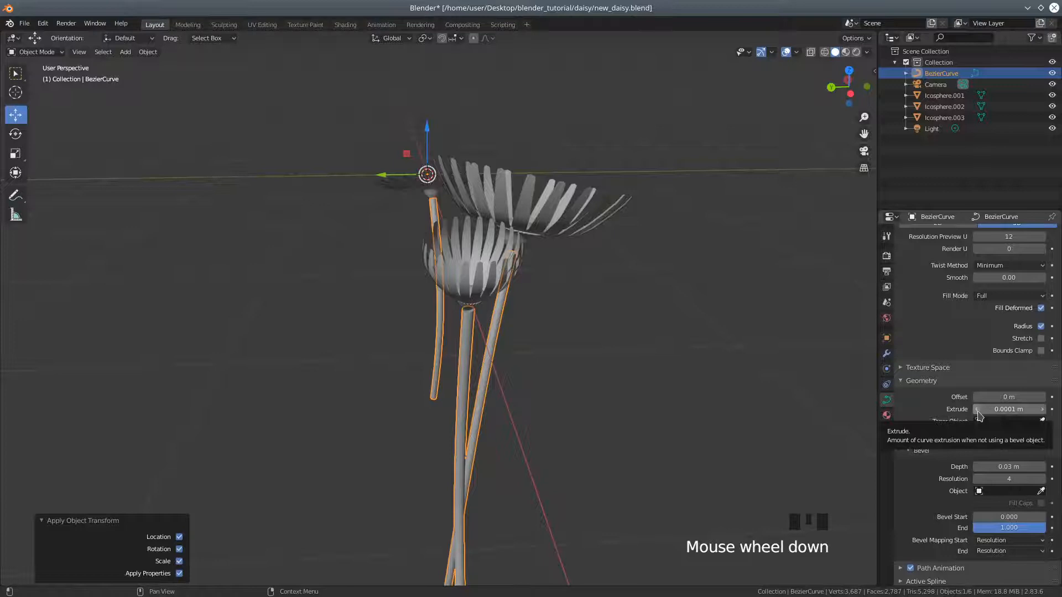
scroll(958, 294, "up", 2)
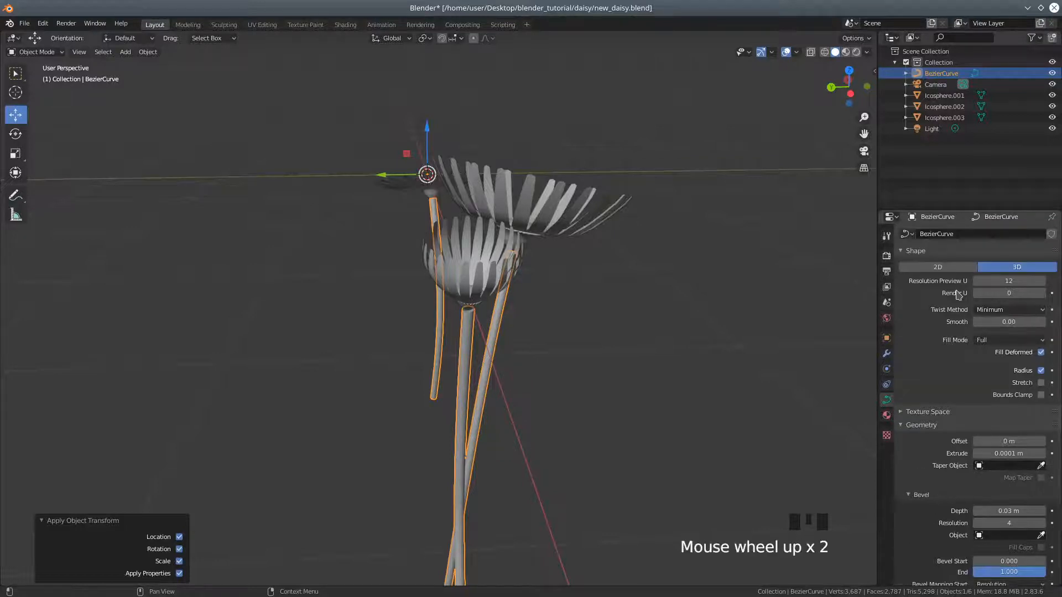
Set the stem curve's render resolution U to 4 and its bevel resolution to 6.
mouse_move(998, 295)
left_mouse_down()
mouse_move(1017, 295)
mouse_move(1000, 294)
left_mouse_up()
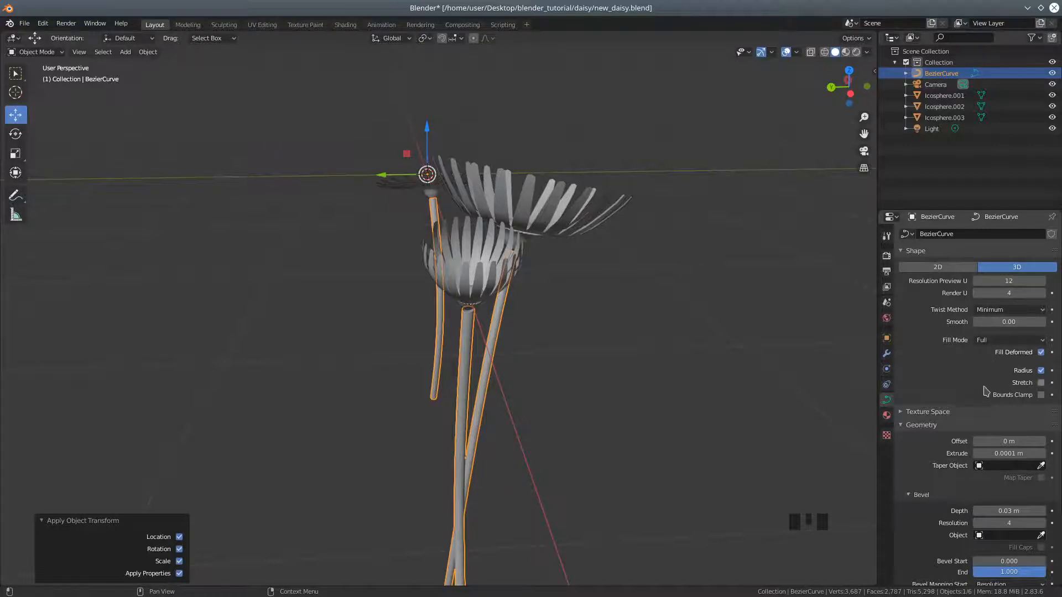
scroll(972, 400, "down", 2)
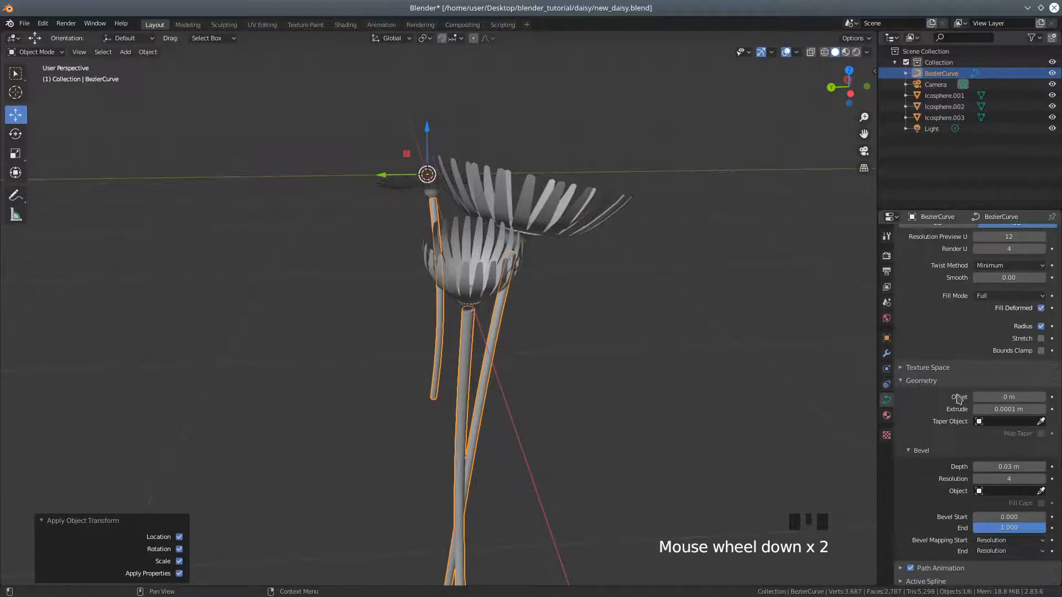
scroll(957, 407, "down", 1)
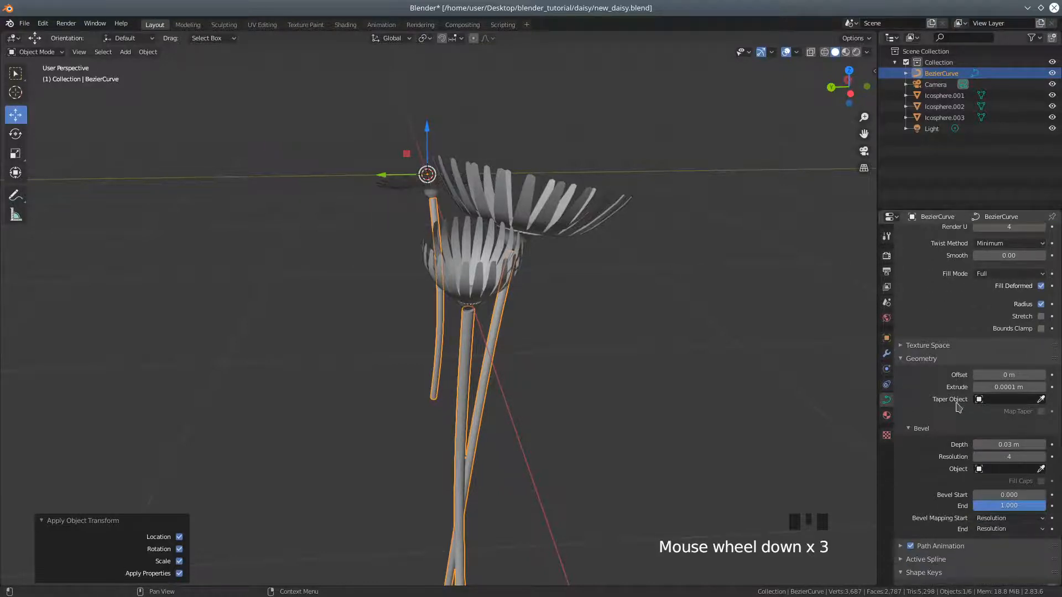
left_click(1008, 457)
left_click_drag(1009, 457, 1034, 457)
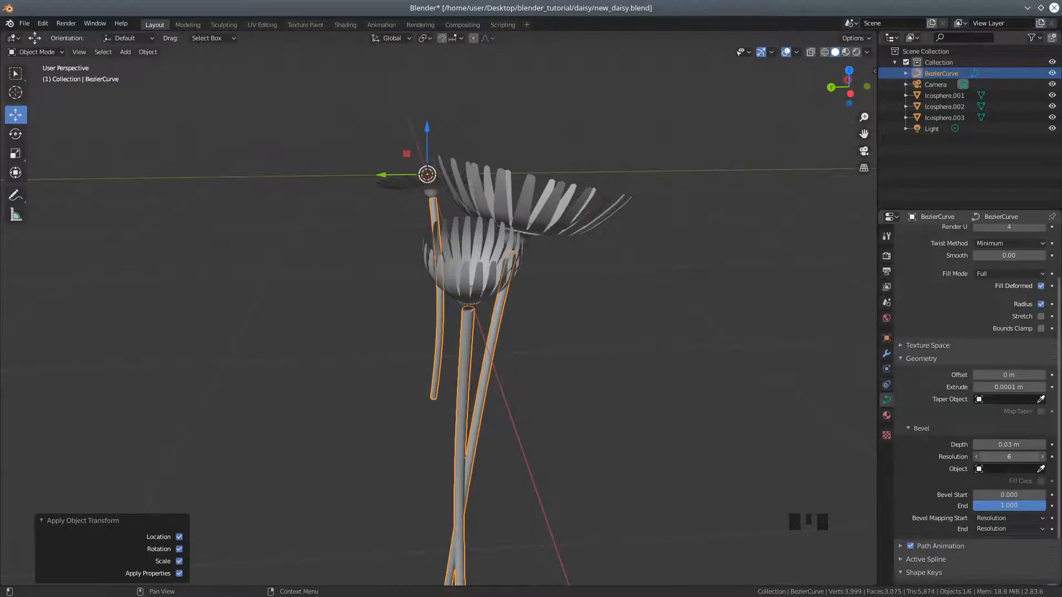
Thin the stems by setting the curve's bevel depth to 0.01 m, and check them against the flower heads.
left_click(1009, 445)
left_click_drag(1009, 444, 999, 445)
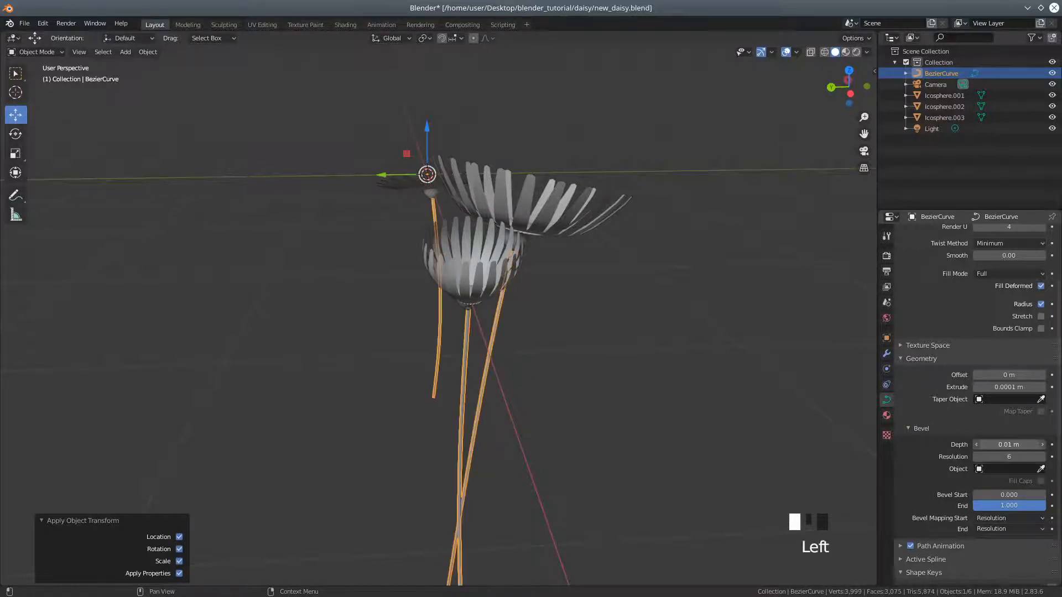
scroll(573, 308, "down", 3)
middle_click_drag(573, 308, 634, 296)
scroll(630, 324, "up", 2)
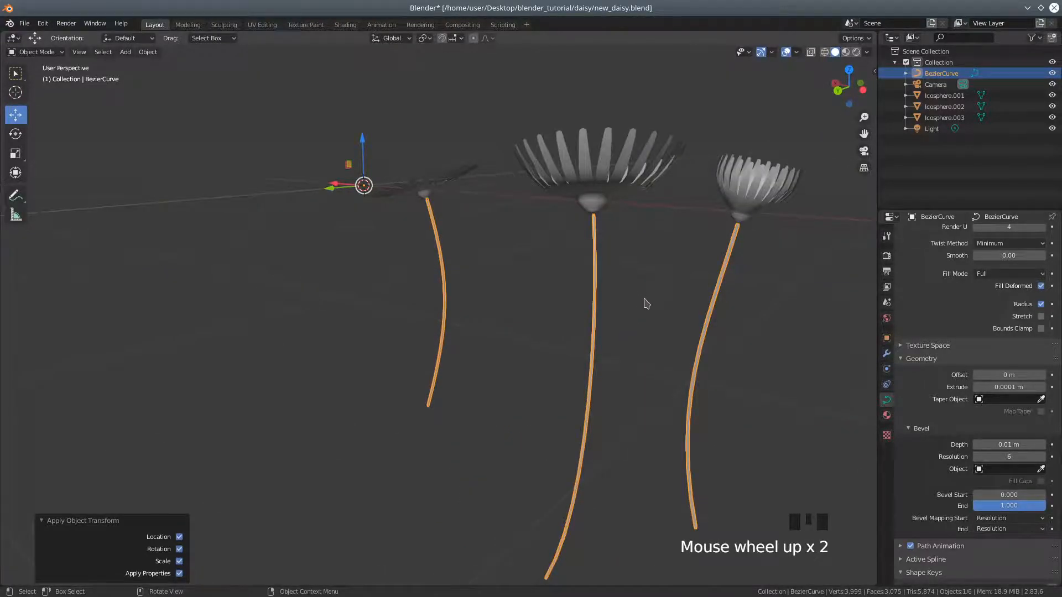
middle_click_drag(765, 349, 735, 348)
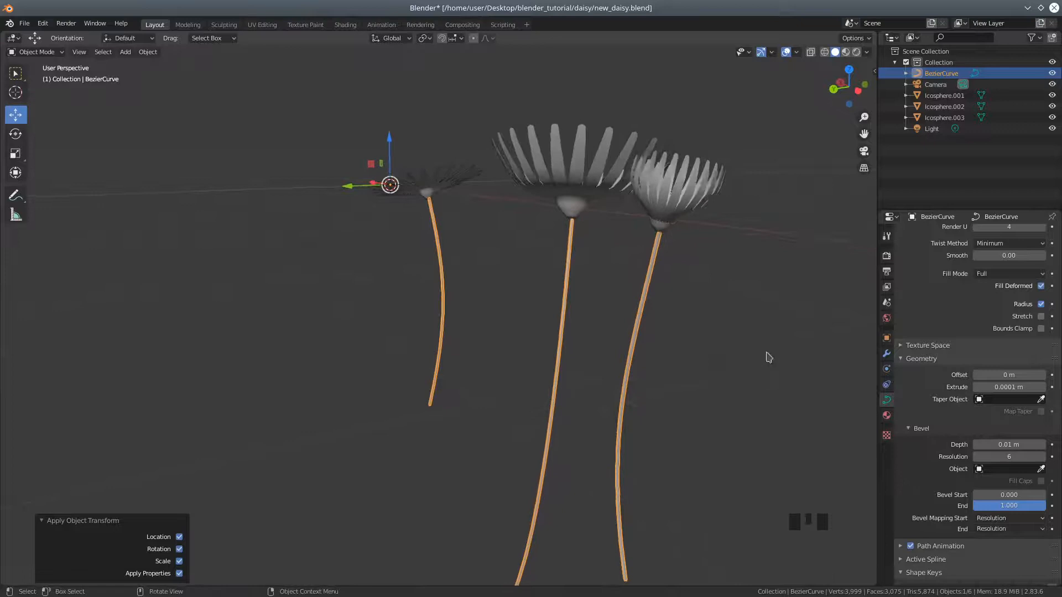
Switch the viewport to wireframe and lower the curve's preview resolution U to 1 and render resolution U to 2.
left_click(824, 52)
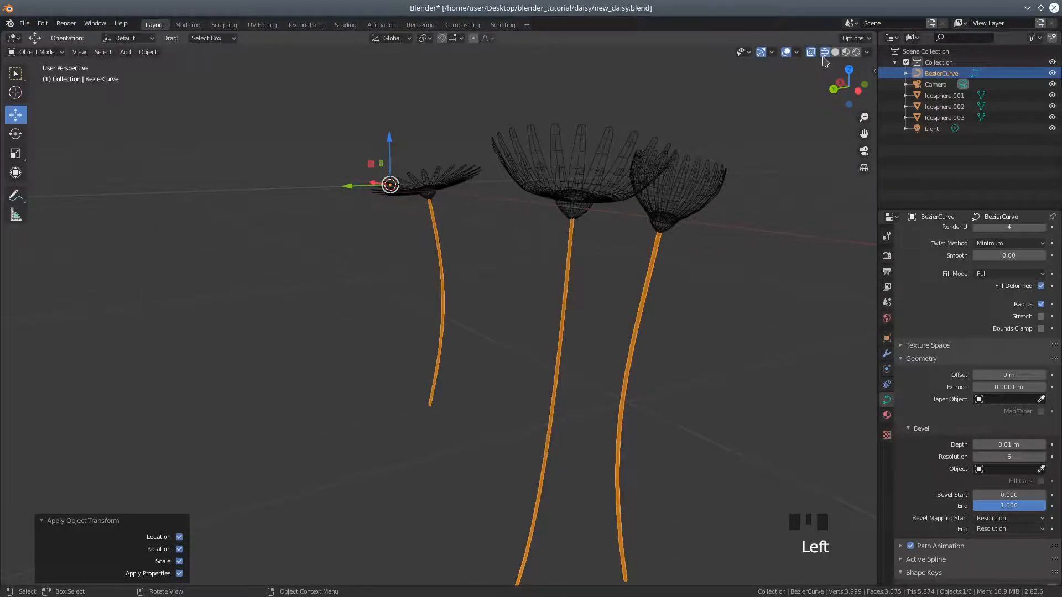
scroll(603, 347, "up", 4)
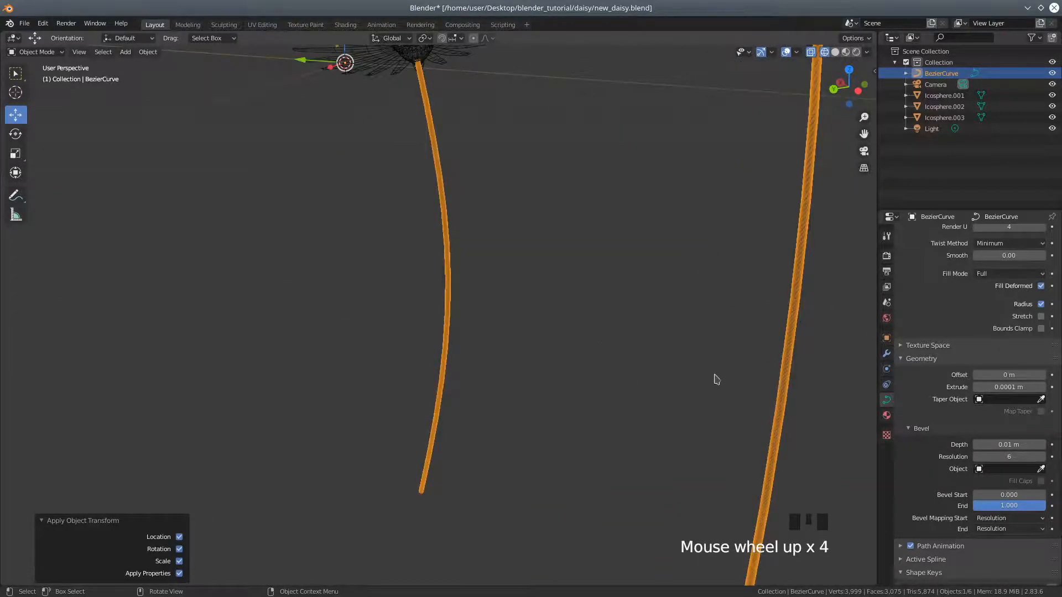
middle_click_drag(751, 389, 711, 386)
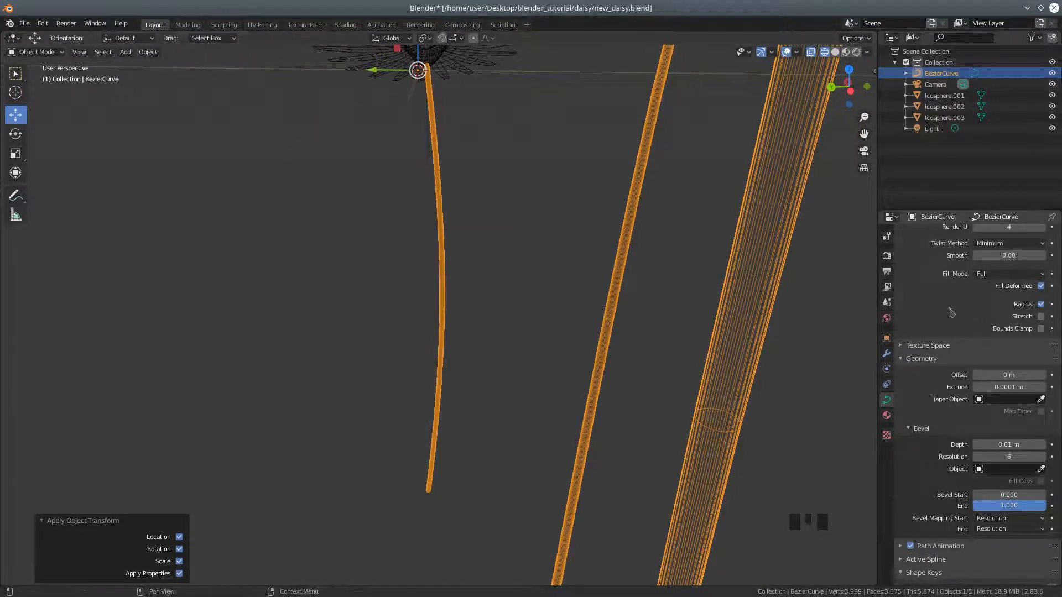
scroll(950, 312, "up", 1)
scroll(950, 312, "up", 2)
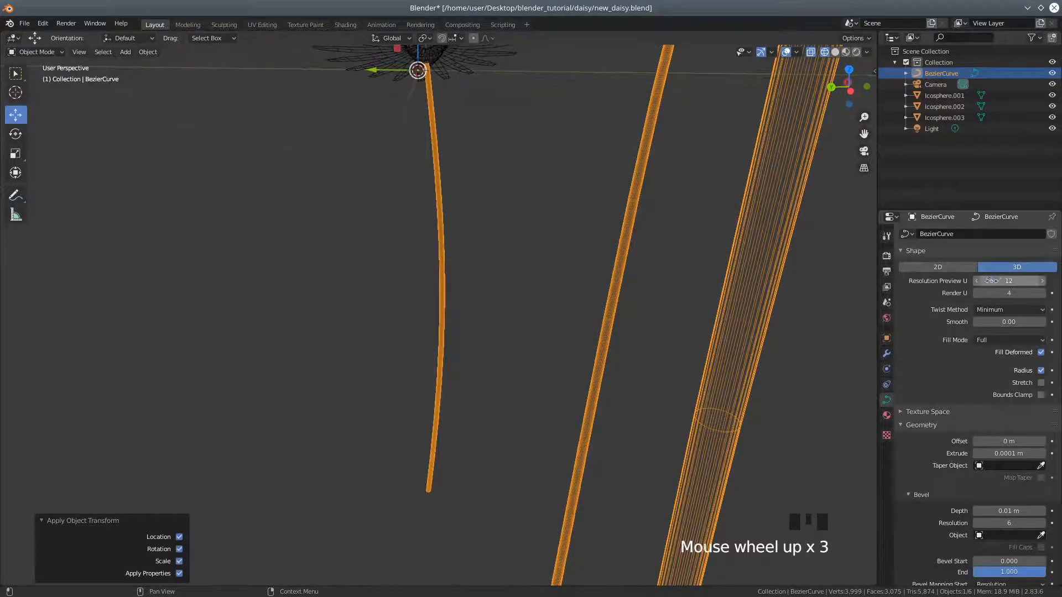
left_click(1008, 280)
left_click_drag(1009, 281, 978, 280)
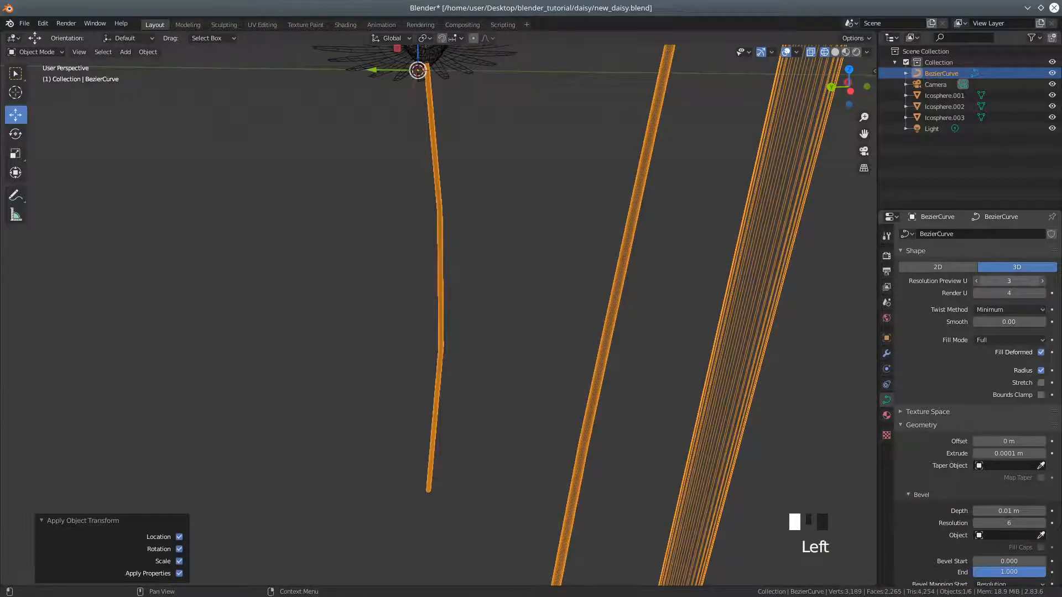
left_click(988, 294)
left_click_drag(1002, 294, 984, 282)
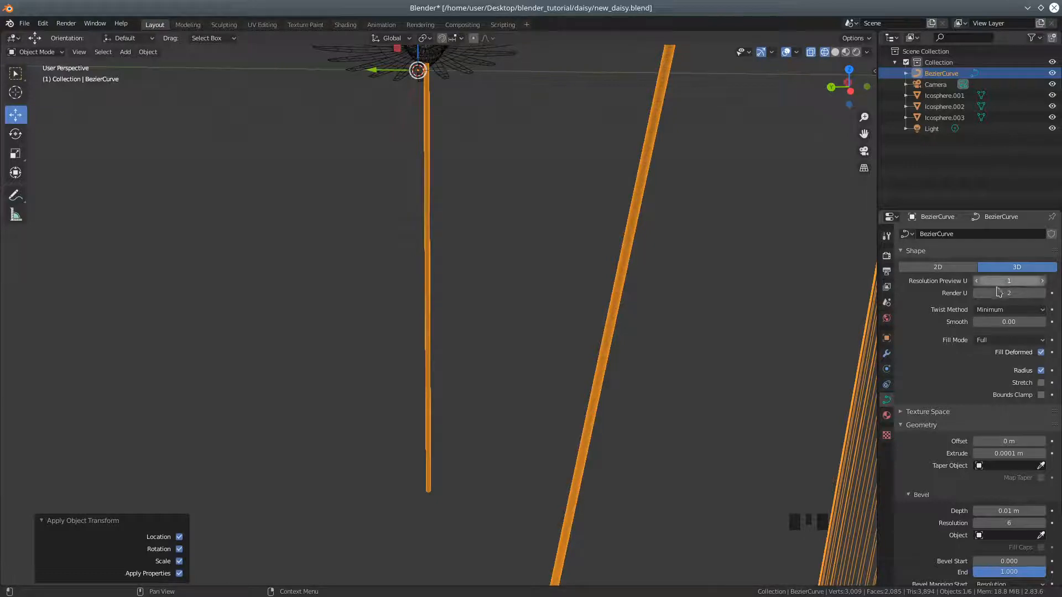
Reduce the stem curve's bevel resolution to 2, checking the density of the wireframe.
left_click(981, 521)
left_click_drag(981, 523, 970, 522)
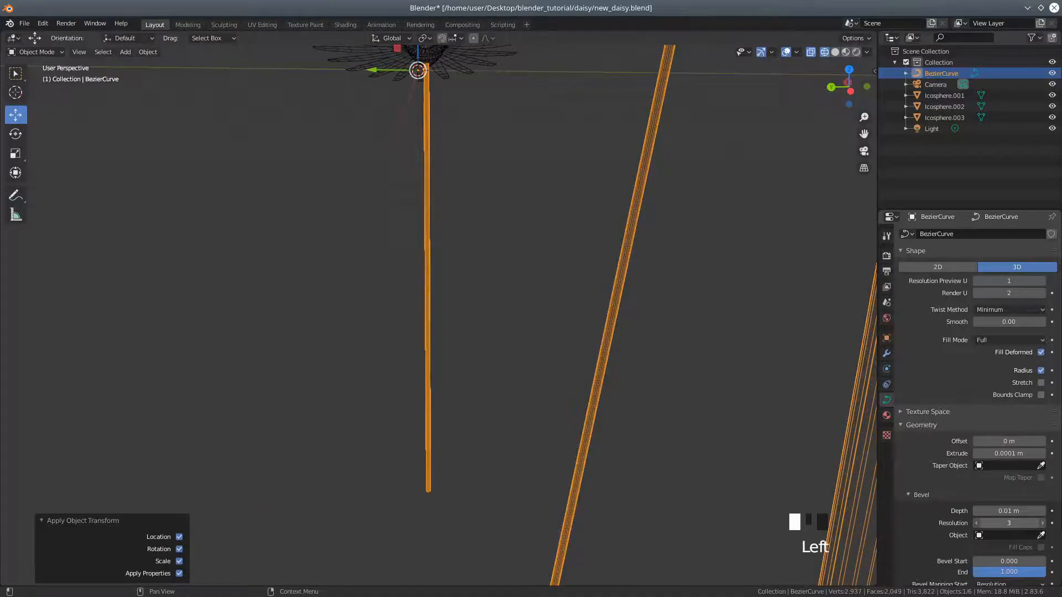
scroll(740, 379, "down", 3)
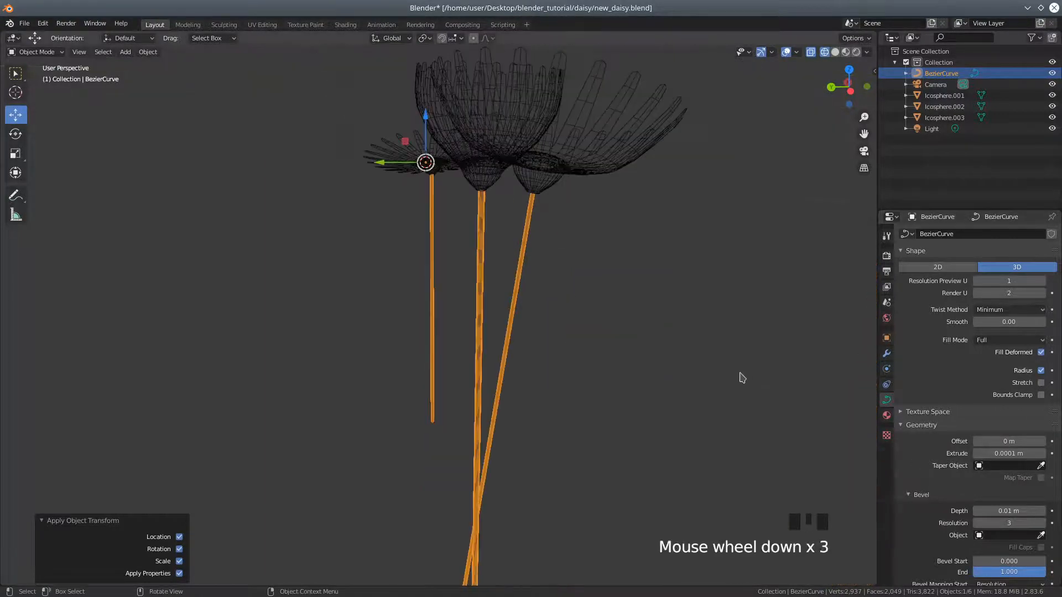
middle_click_drag(729, 379, 689, 382)
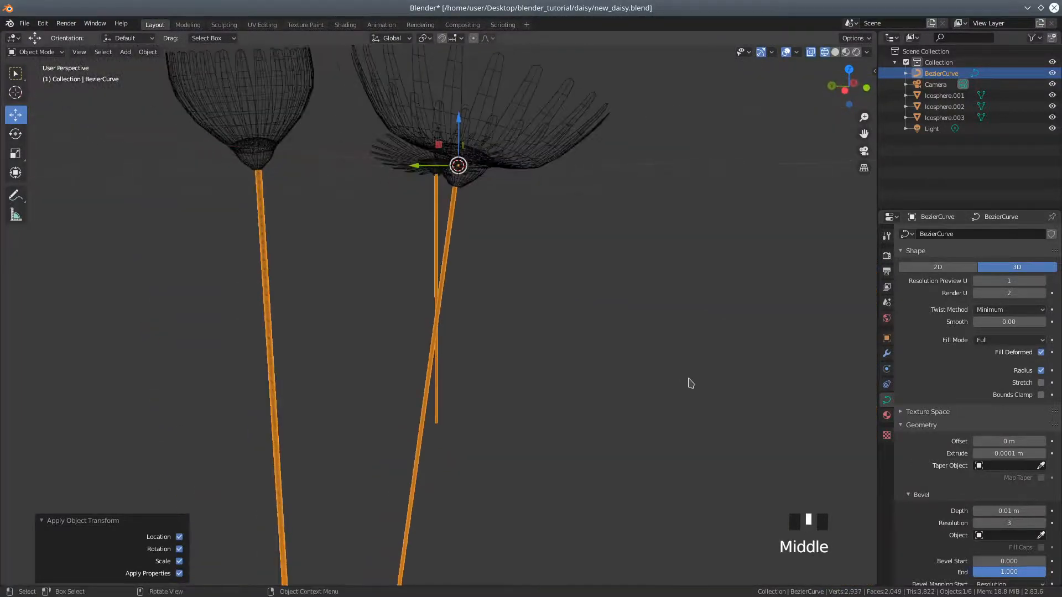
scroll(680, 382, "up", 4)
scroll(683, 383, "up", 2)
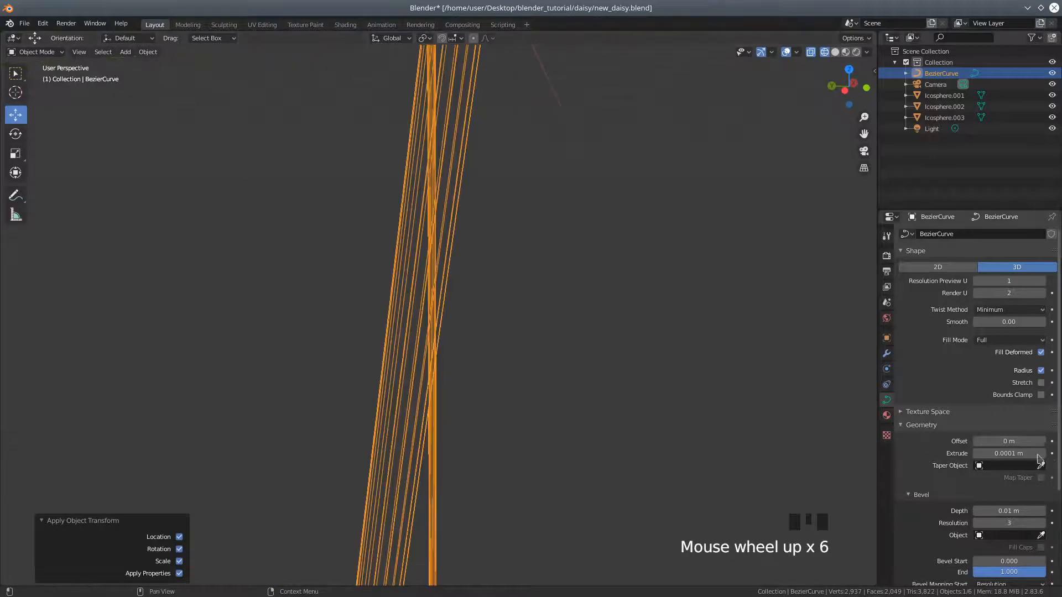
left_click(977, 523)
scroll(723, 343, "down", 4)
middle_click_drag(589, 286, 713, 320)
scroll(630, 295, "down", 2)
scroll(707, 295, "down", 3)
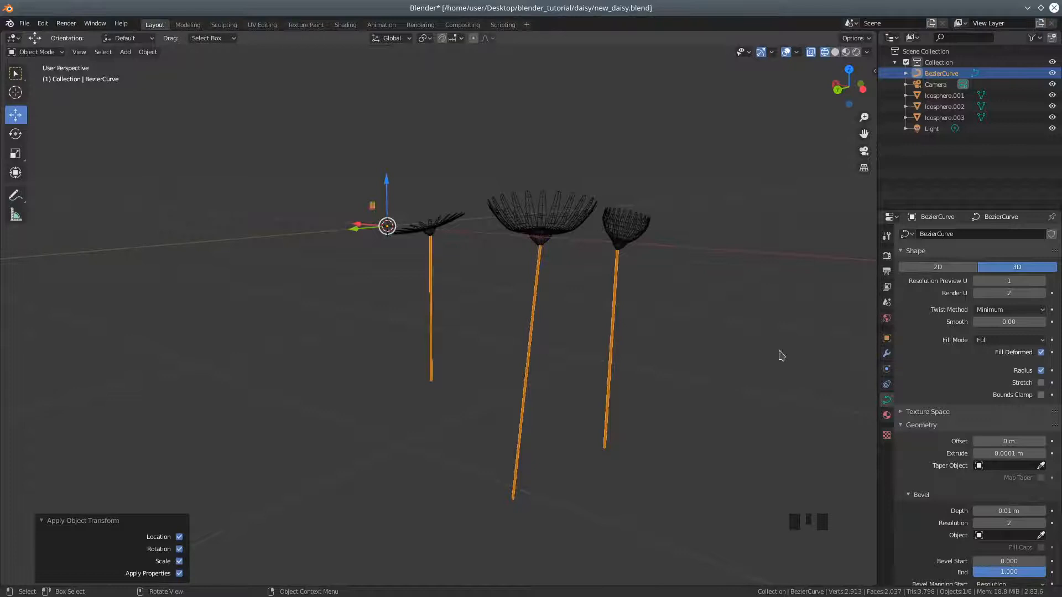
Enter Edit Mode on the stem curve and set its preview resolution U to 11 and render resolution U to 0.
left_click(51, 53)
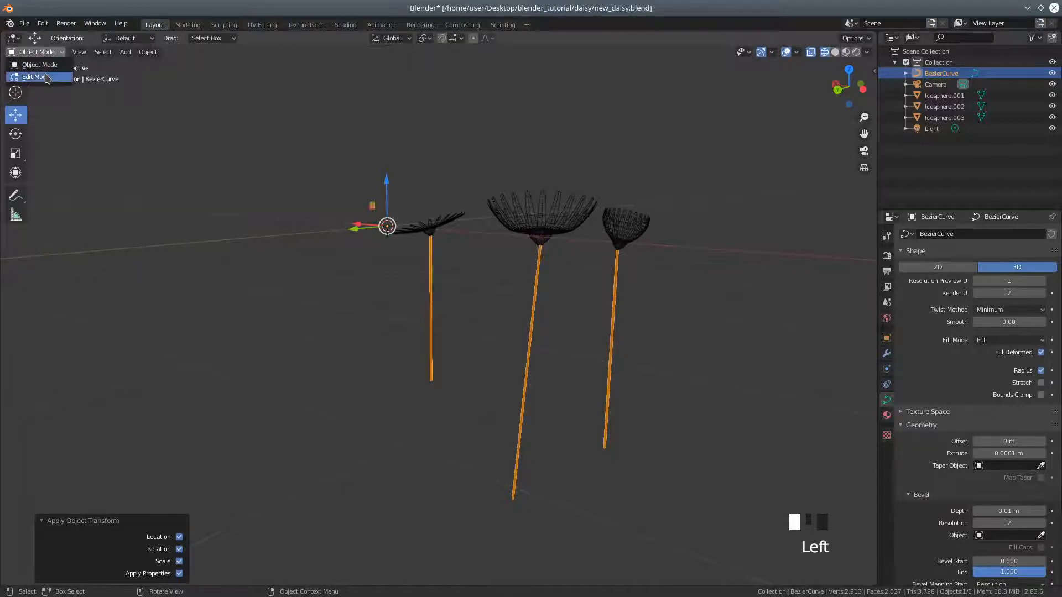
left_click(37, 77)
mouse_move(697, 394)
middle_mouse_down()
mouse_move(666, 382)
mouse_move(701, 393)
middle_mouse_up()
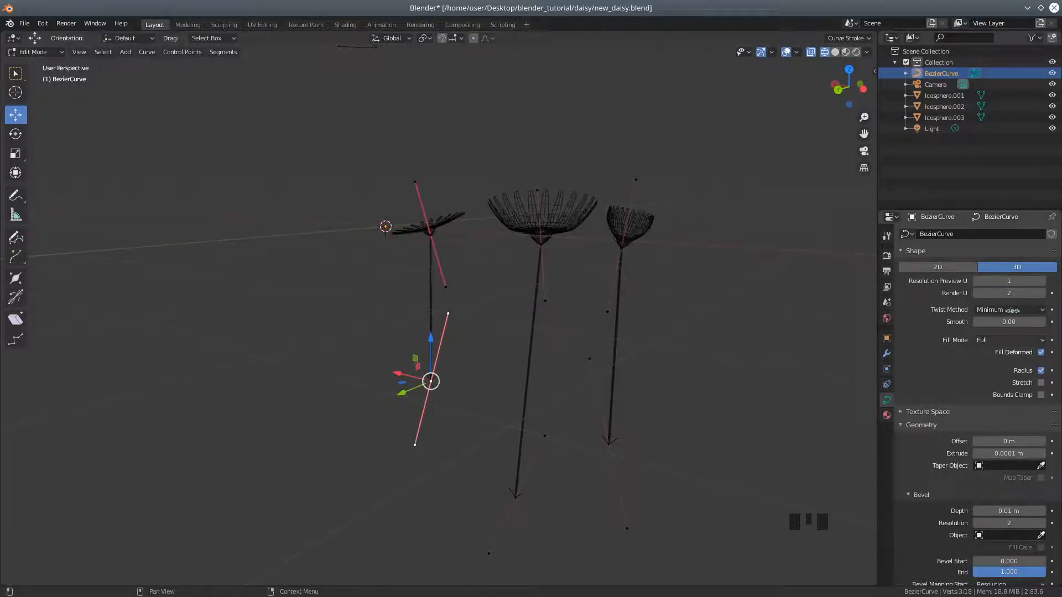
left_click_drag(1009, 293, 1033, 282)
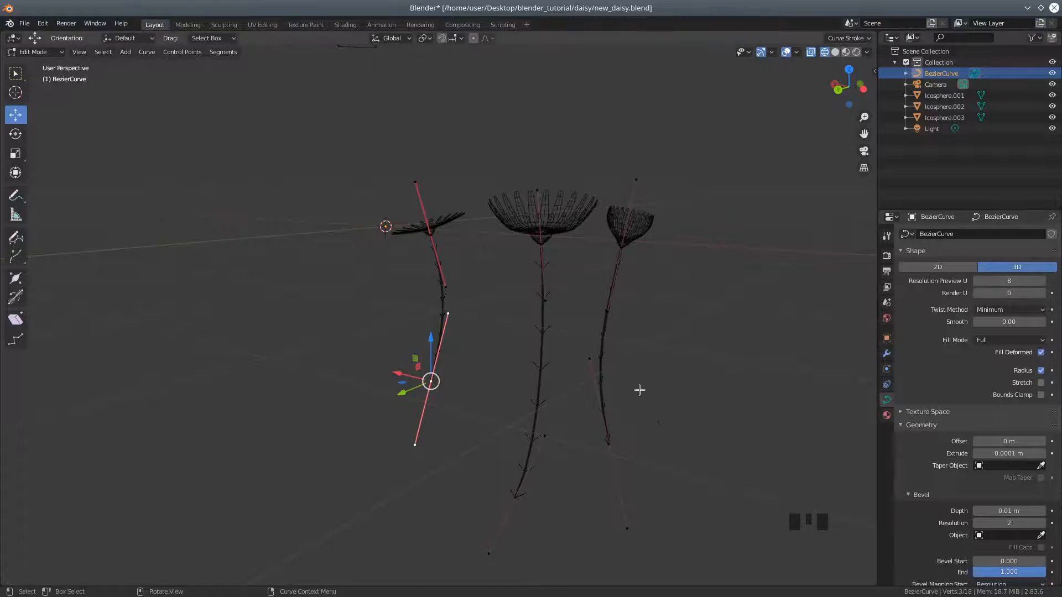
scroll(634, 389, "up", 5)
scroll(655, 392, "up", 1)
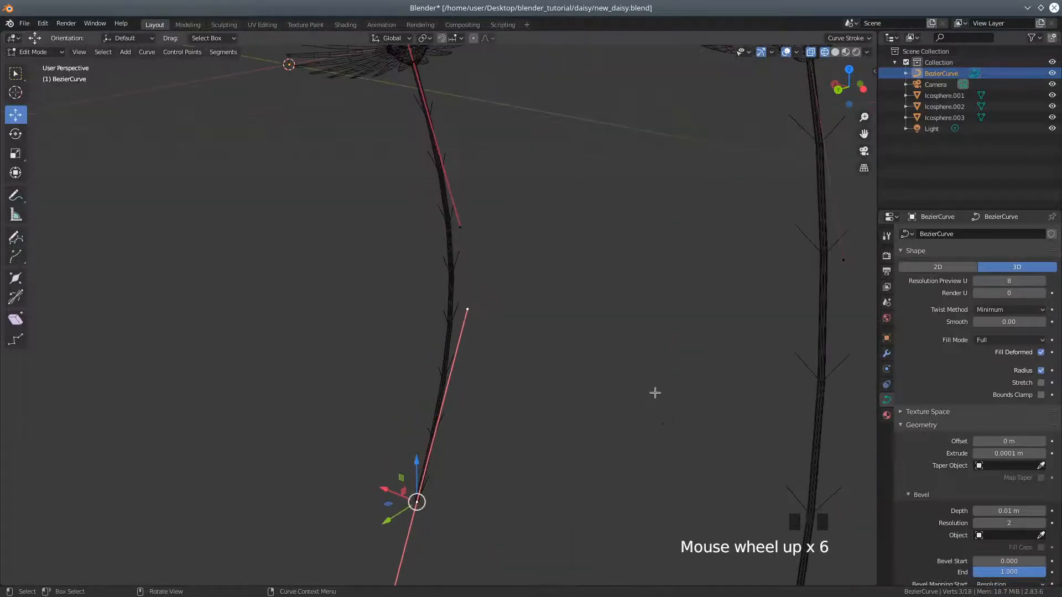
left_click(1011, 281)
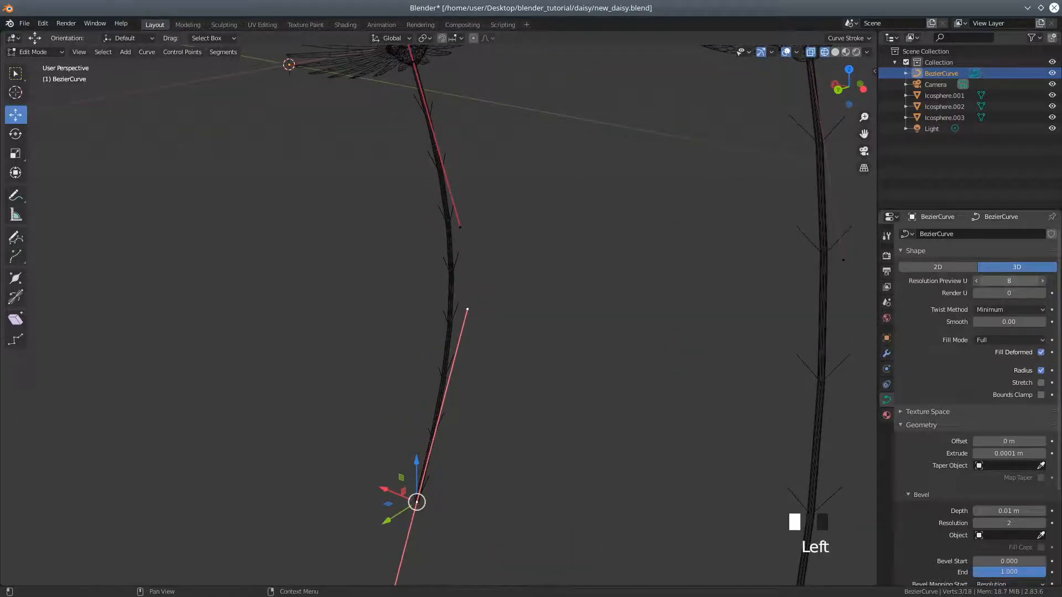
left_click_drag(1011, 280, 1024, 280)
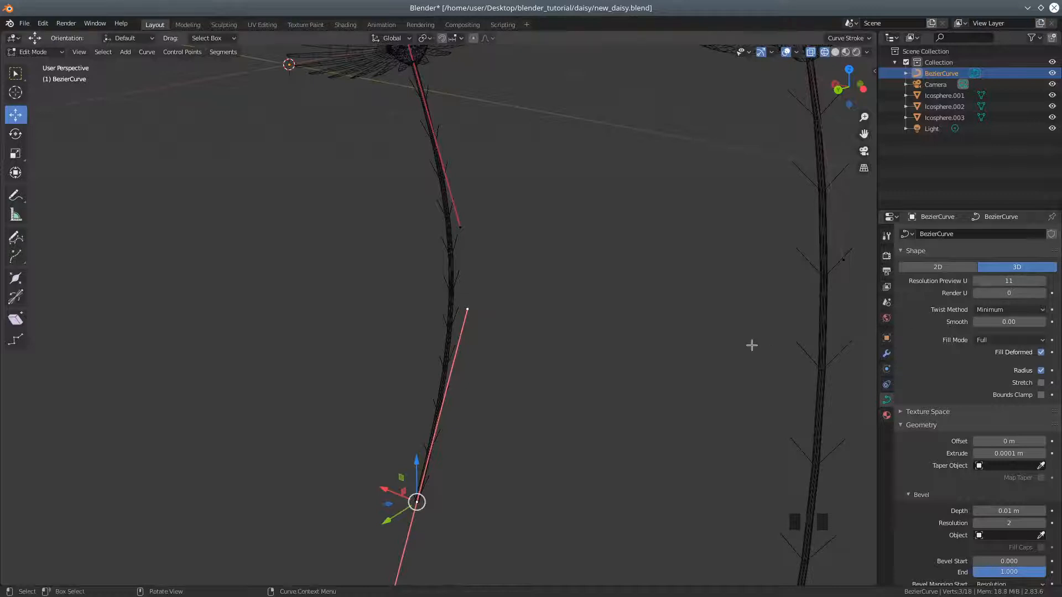
Examine the segments and smoothness of the three stems in wireframe, up close and from several angles.
scroll(751, 345, "down", 2)
scroll(752, 345, "down", 2)
middle_click_drag(754, 346, 757, 354)
scroll(677, 309, "up", 1)
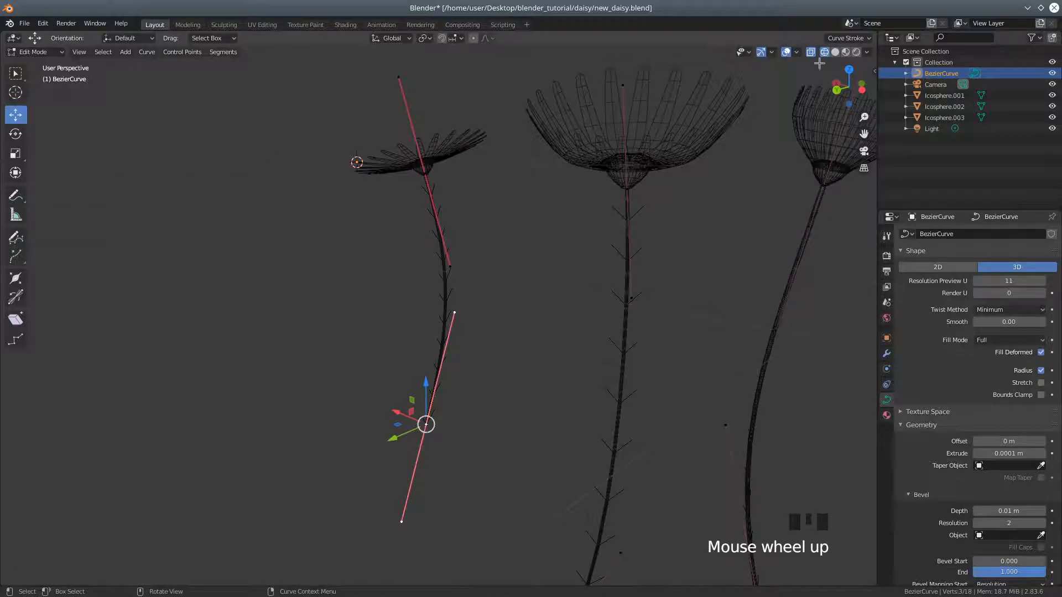
scroll(658, 304, "up", 2)
scroll(636, 303, "up", 9)
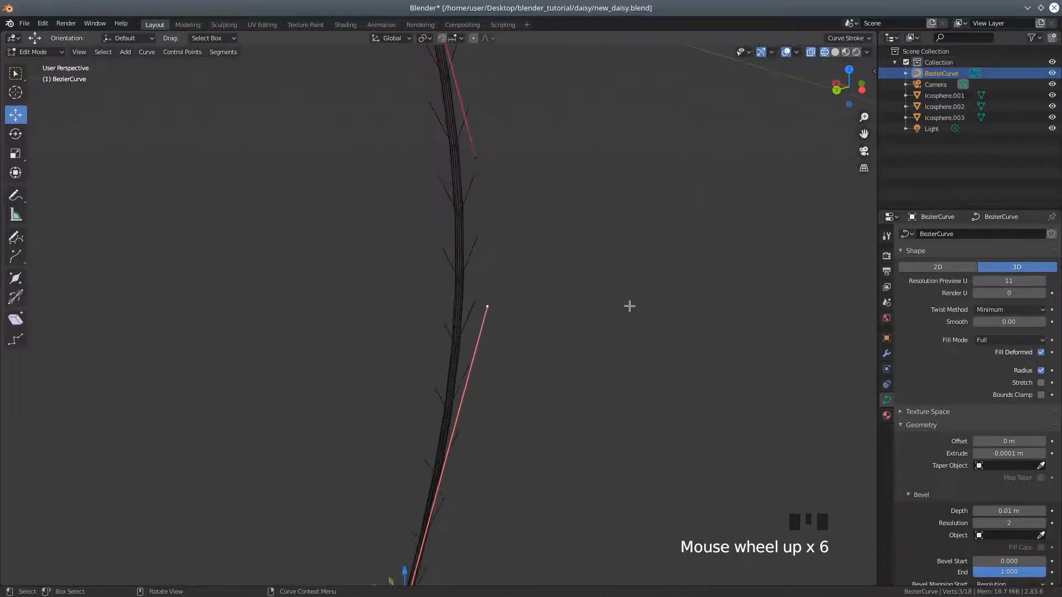
middle_click_drag(618, 296, 658, 281)
scroll(658, 281, "down", 12)
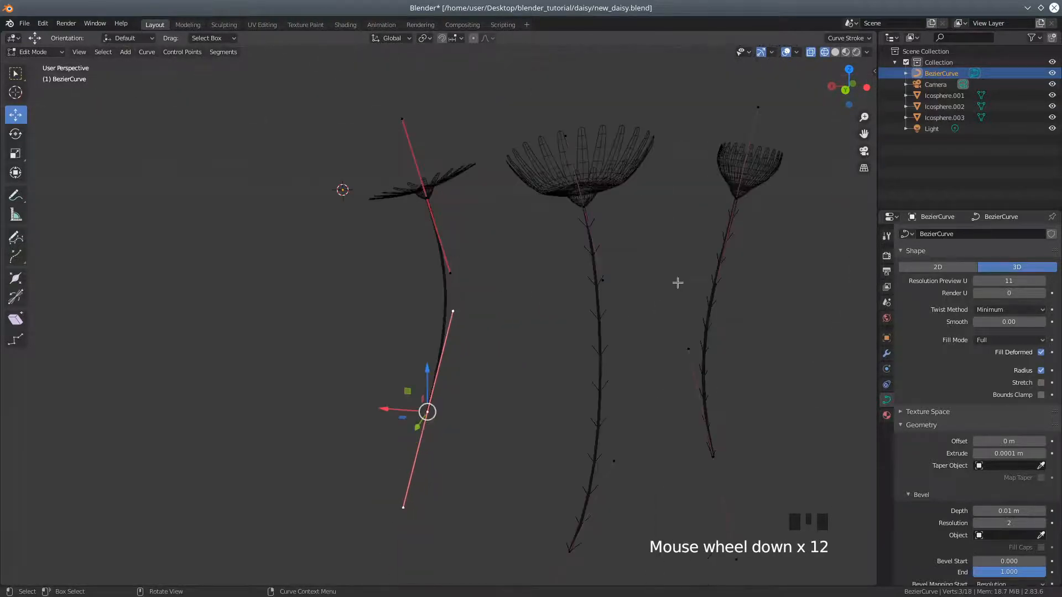
middle_click_drag(694, 315, 695, 333)
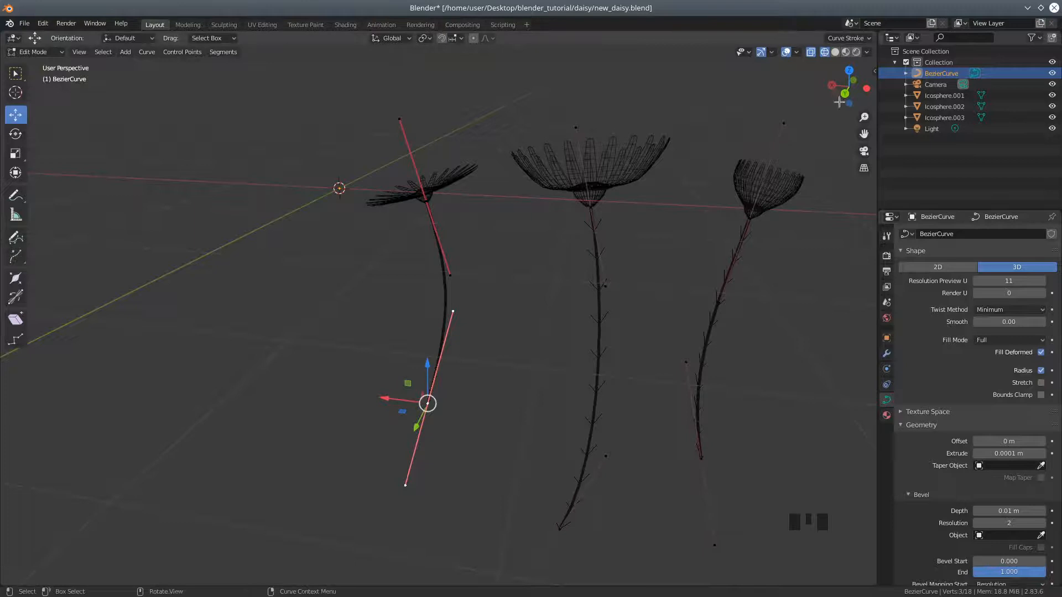
Switch the viewport back to solid shading with all three daisies and their stems in view.
left_click(835, 52)
mouse_move(713, 323)
middle_mouse_down()
mouse_move(680, 316)
mouse_move(746, 326)
middle_mouse_up()
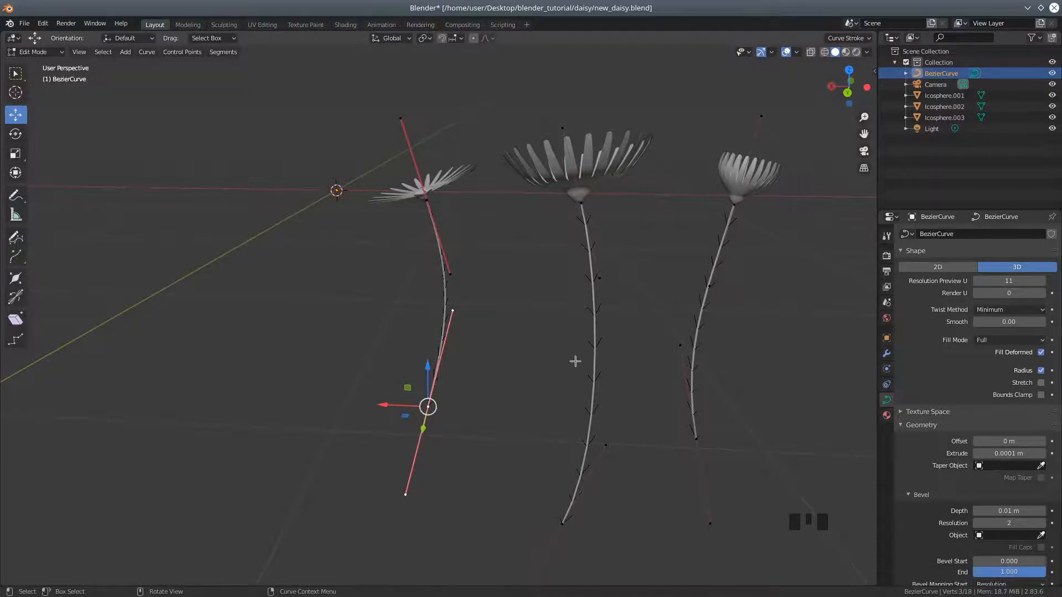
middle_click_drag(681, 444, 642, 403, "shift")
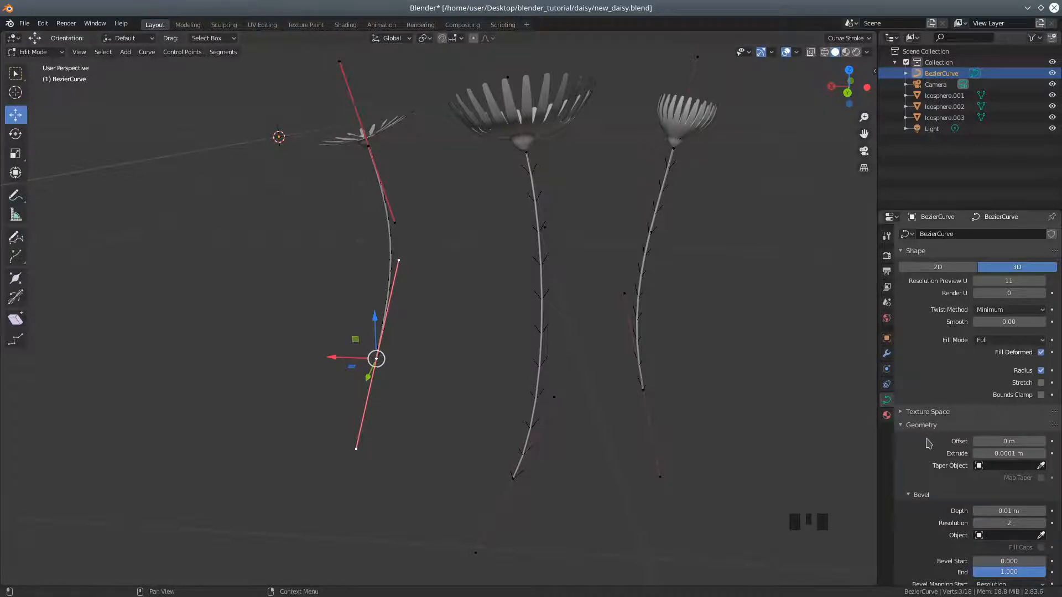
Set the stem curve's extrude to 0.0002 m.
left_click(1002, 454)
left_click(996, 453)
key("Return")
left_click(990, 454)
key("Return")
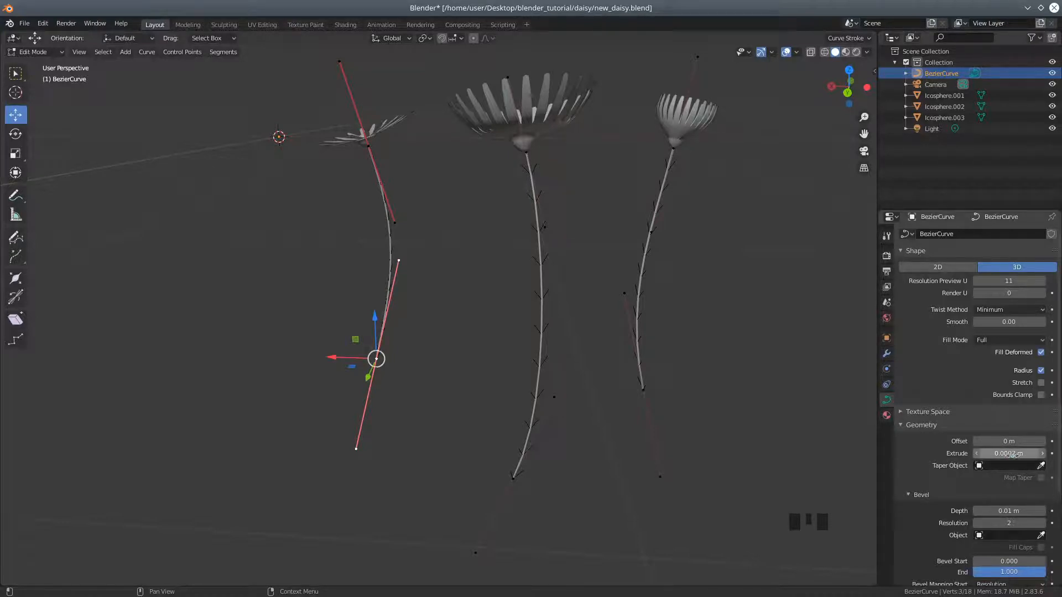
Set the stem curve's extrude to 0.001 m.
left_click(1019, 454)
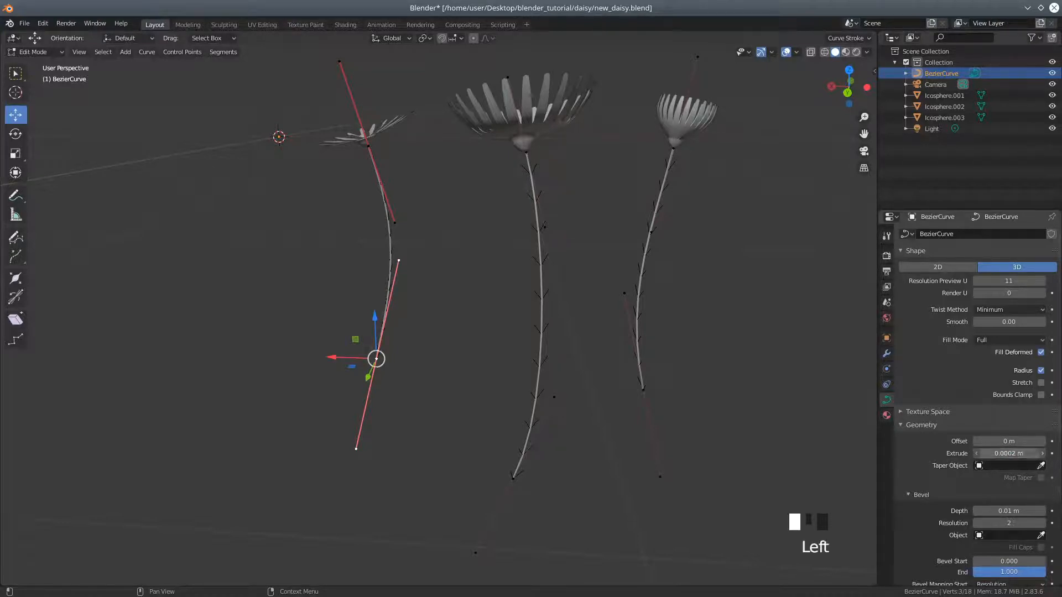
left_click(997, 453)
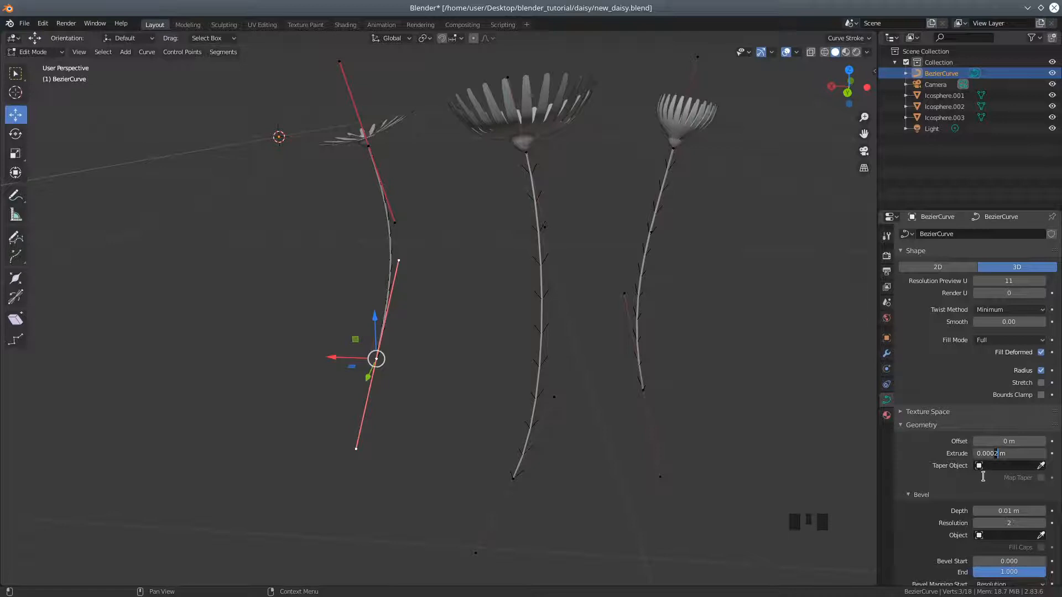
key("Return")
left_click(992, 453)
key("BackSpace")
key("BackSpace")
type("1")
key("Return")
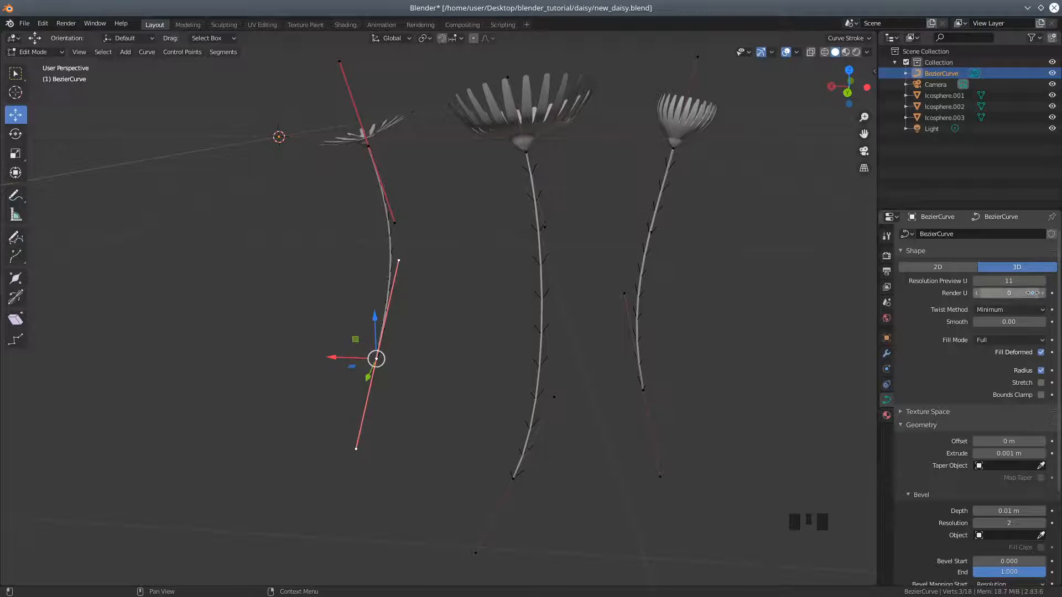
Try extrude values of 0.01, 0.008 and 0.005 m on the stem curve.
left_click(1032, 293)
left_click(1004, 455)
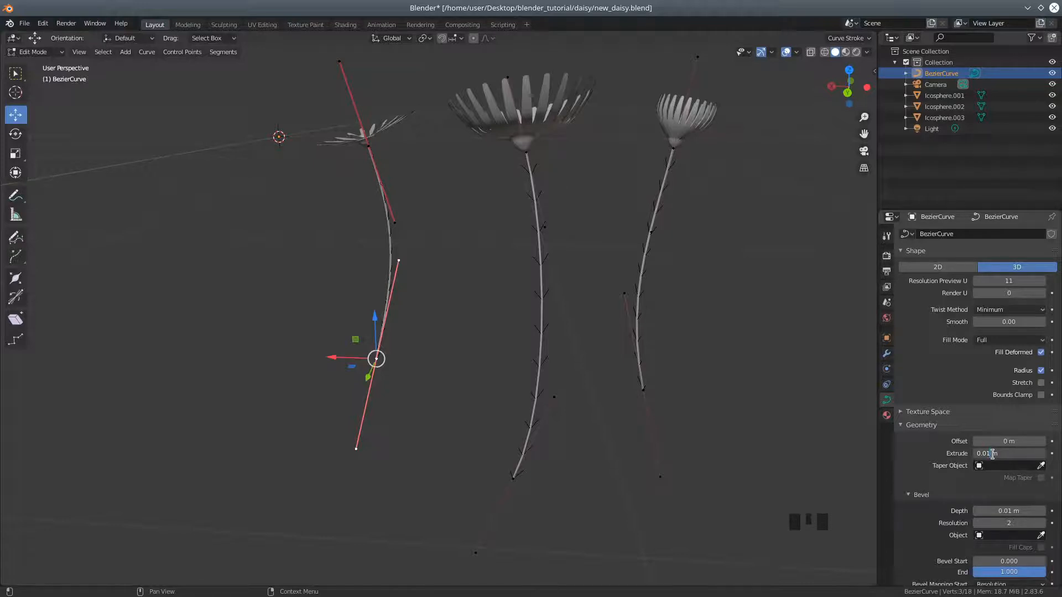
key("Return")
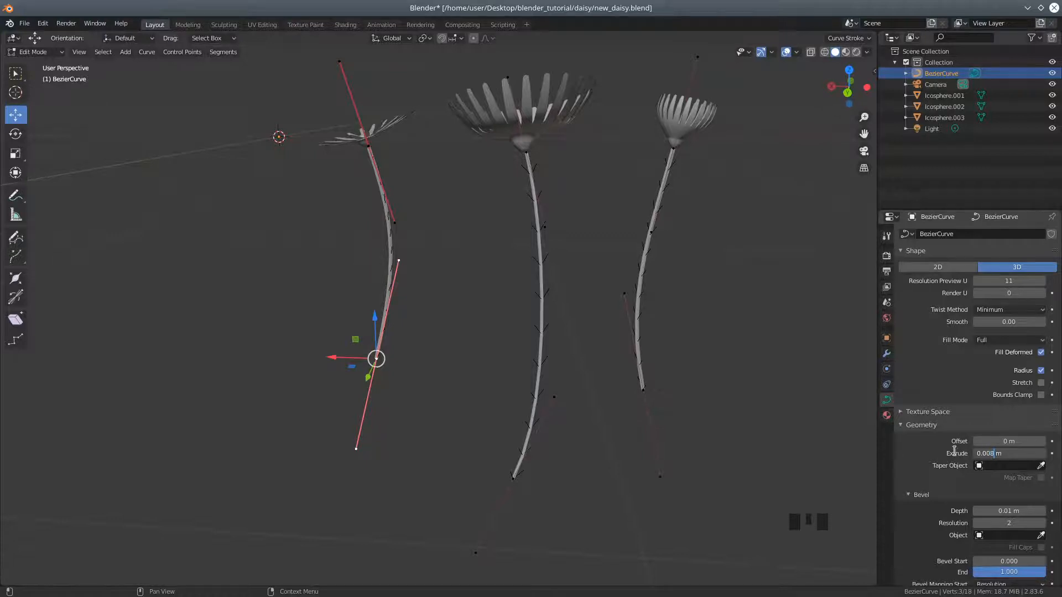
left_click(989, 453)
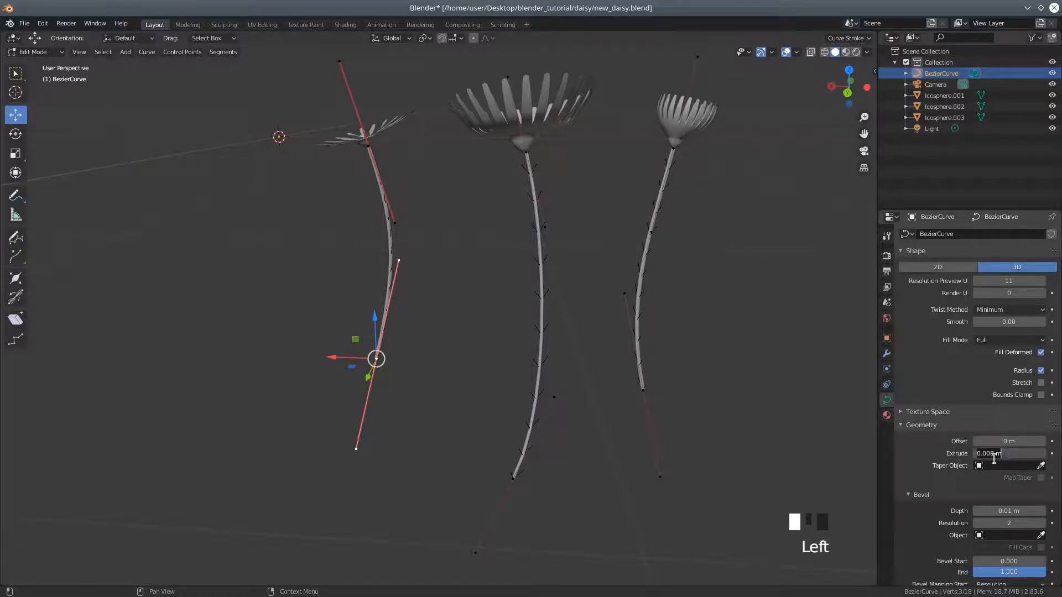
left_click(990, 453)
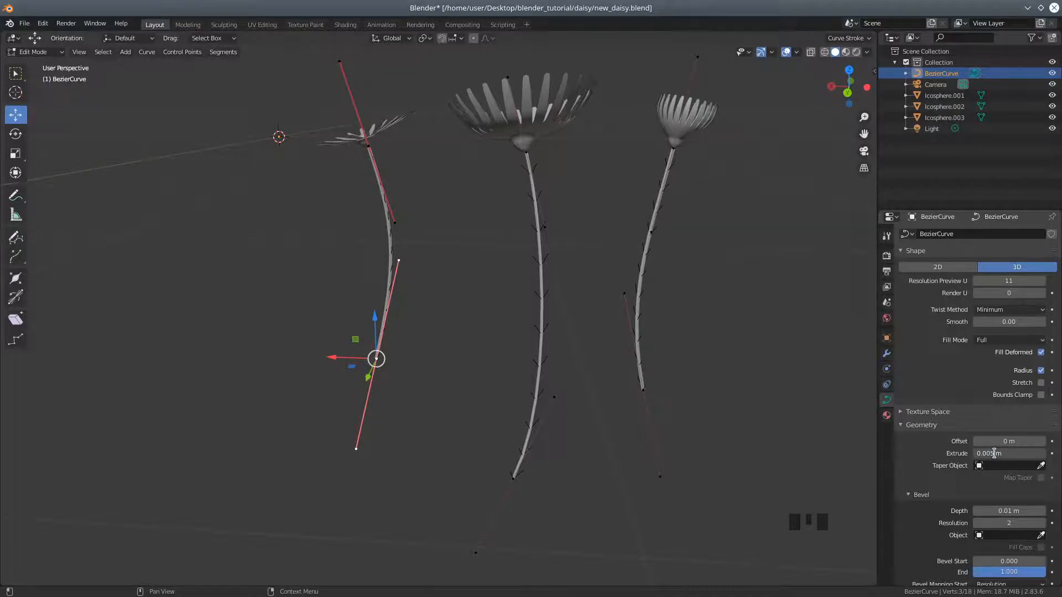
key("Return")
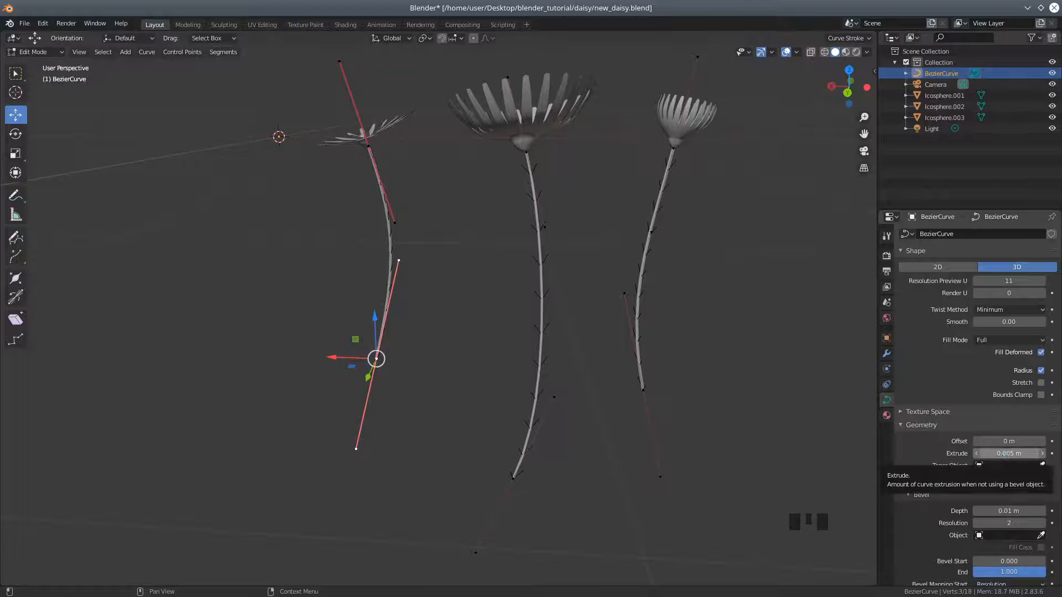
Set the stem curve's extrude to 0.002 m and check the stem thickness.
left_click(992, 453)
left_click(993, 452)
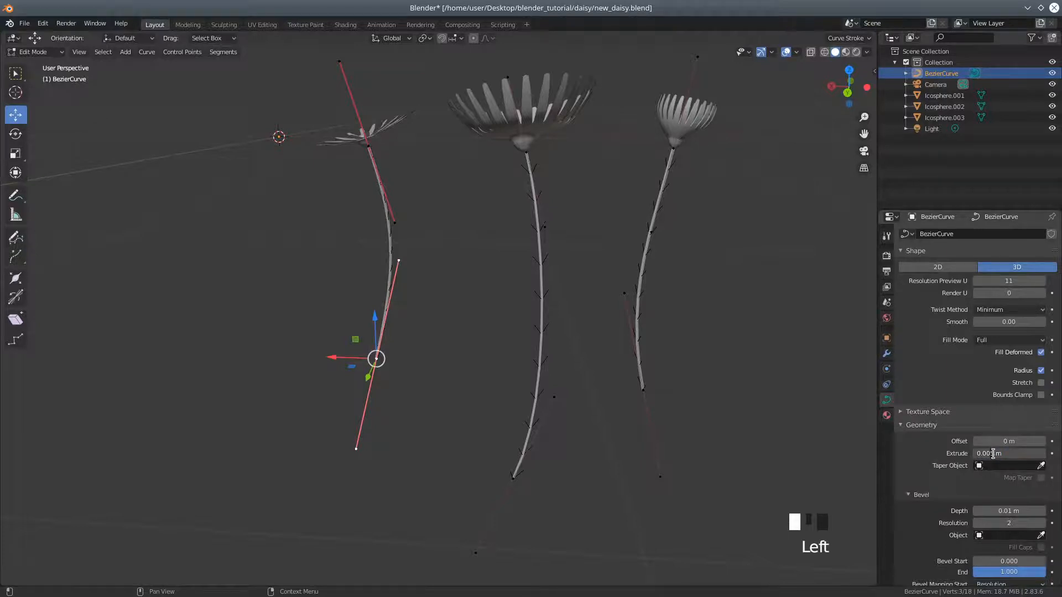
key("Return")
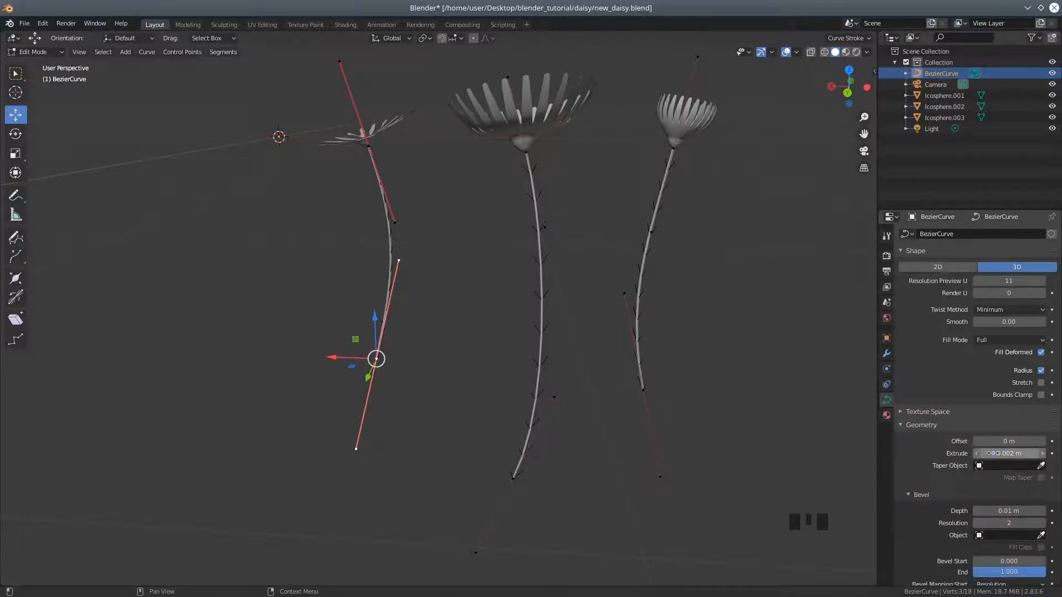
scroll(780, 351, "down", 1)
middle_click_drag(749, 343, 732, 323)
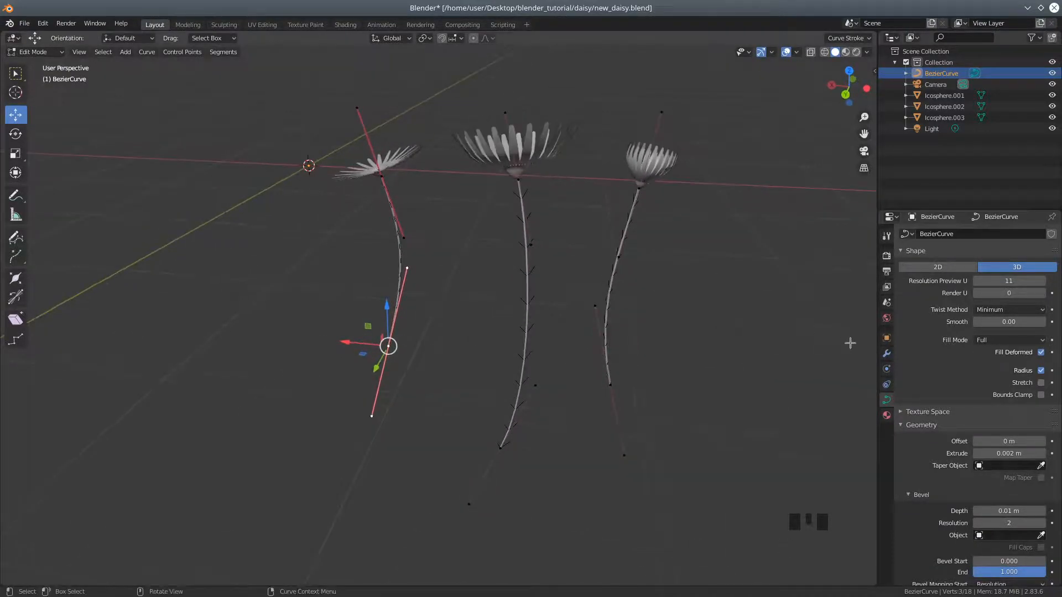
Return to Object Mode and convert the stem curve to a mesh.
left_click(34, 52)
left_click(36, 52)
left_click(42, 66)
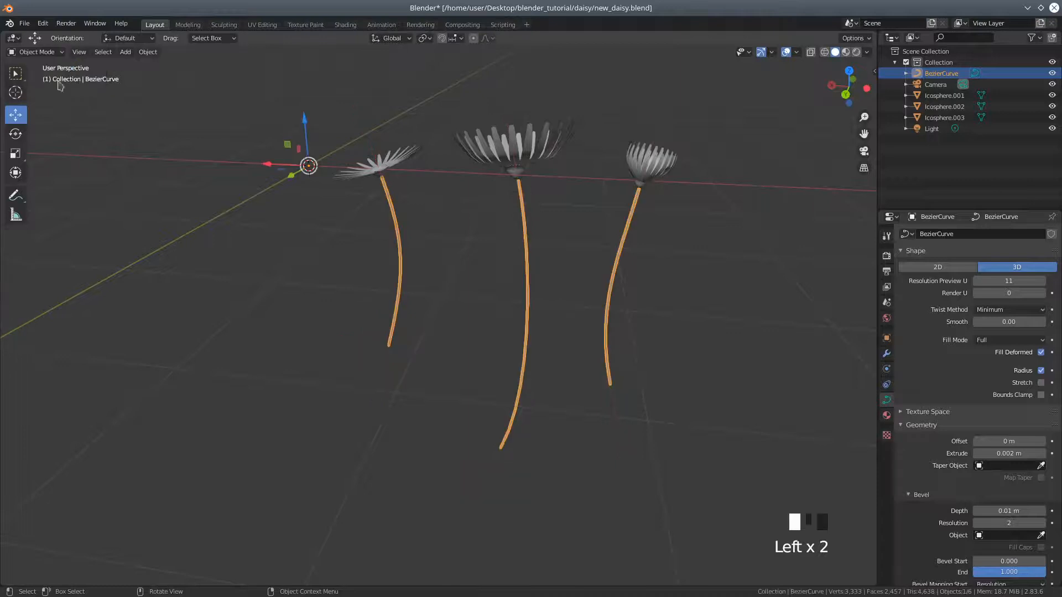
middle_click_drag(412, 294, 432, 314)
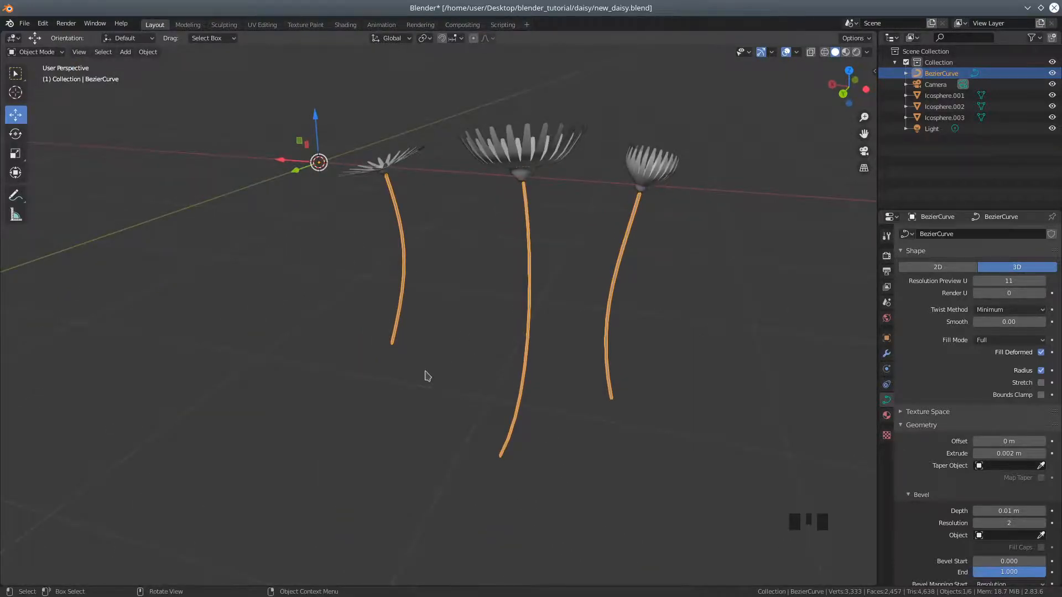
middle_click_drag(507, 385, 486, 352, "shift")
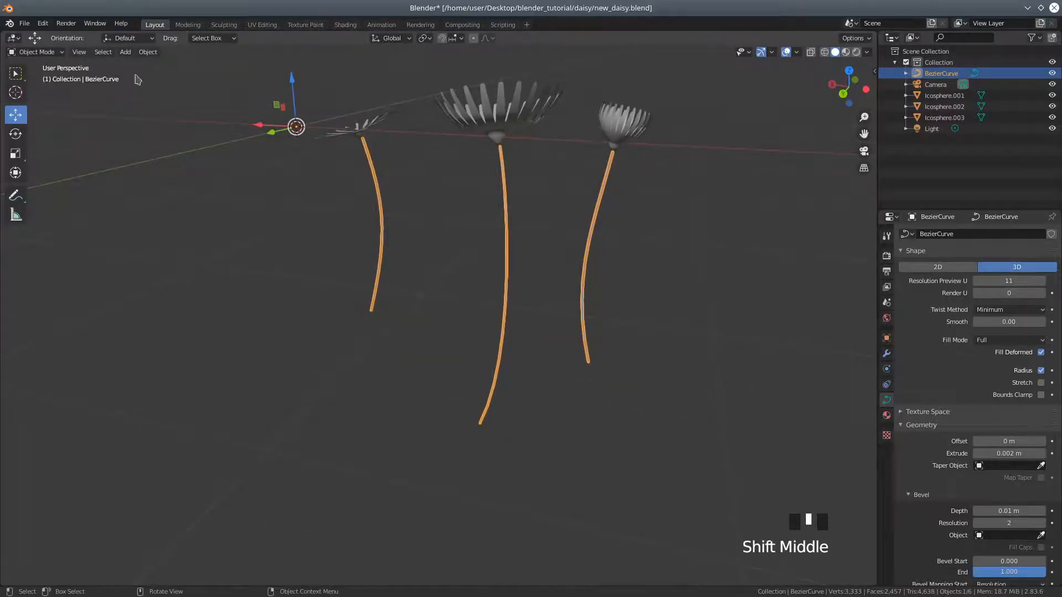
left_click(147, 52)
left_click(147, 52)
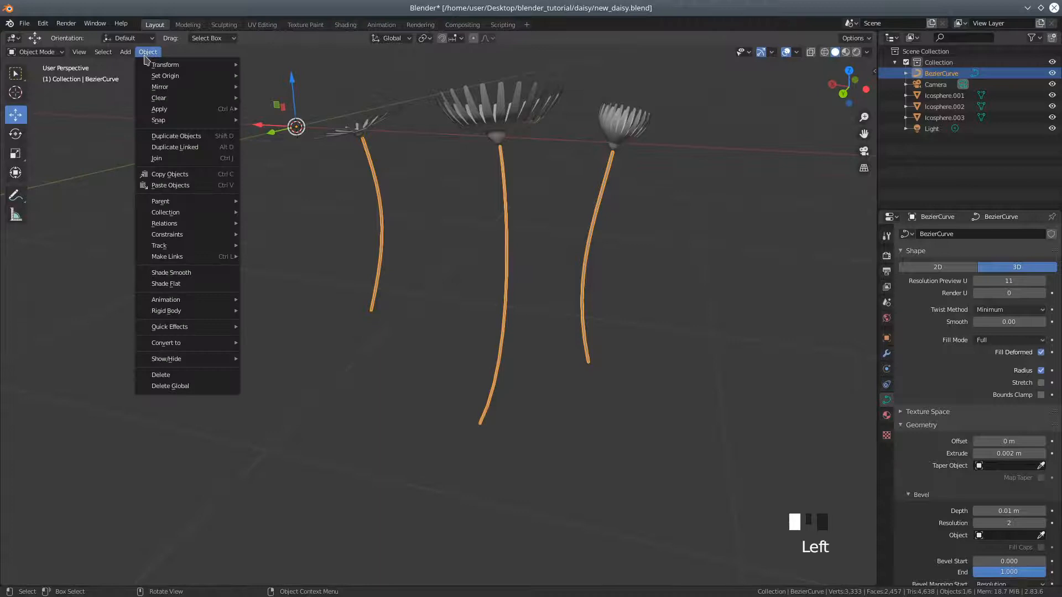
mouse_move(196, 349)
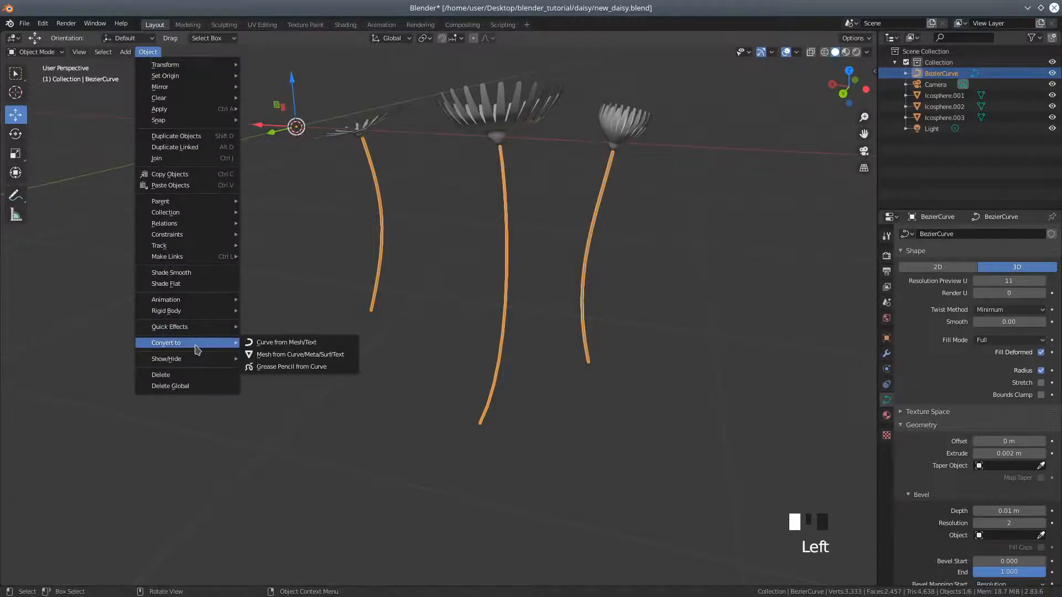
left_click(277, 359)
Examine the converted stems and their joints with the flower heads from below and from several angles.
middle_click_drag(323, 287, 376, 313)
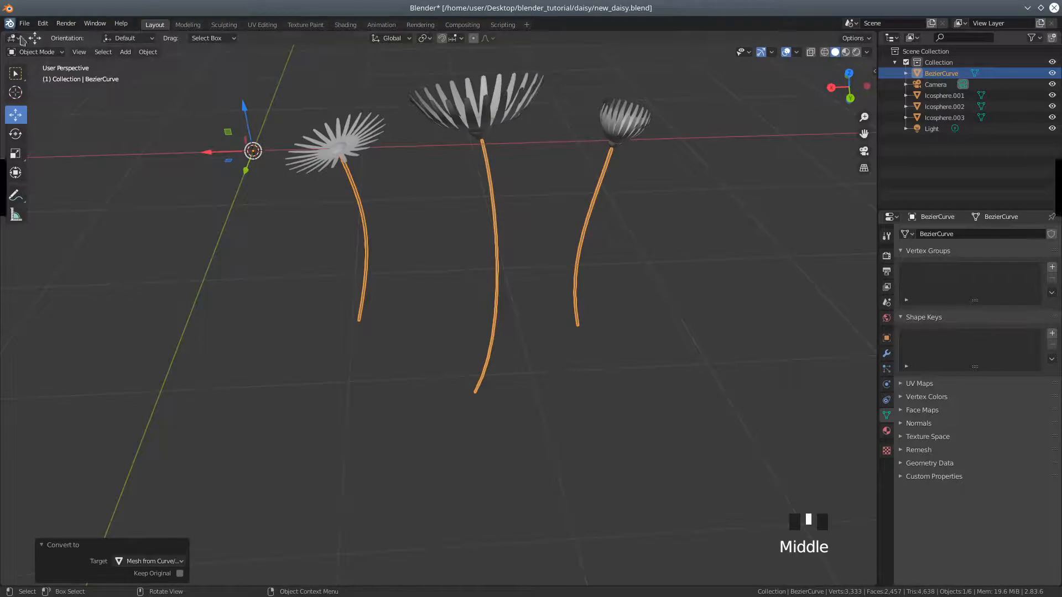
middle_click_drag(252, 159, 381, 343)
scroll(208, 230, "up", 4)
scroll(351, 389, "up", 5)
scroll(341, 387, "up", 1)
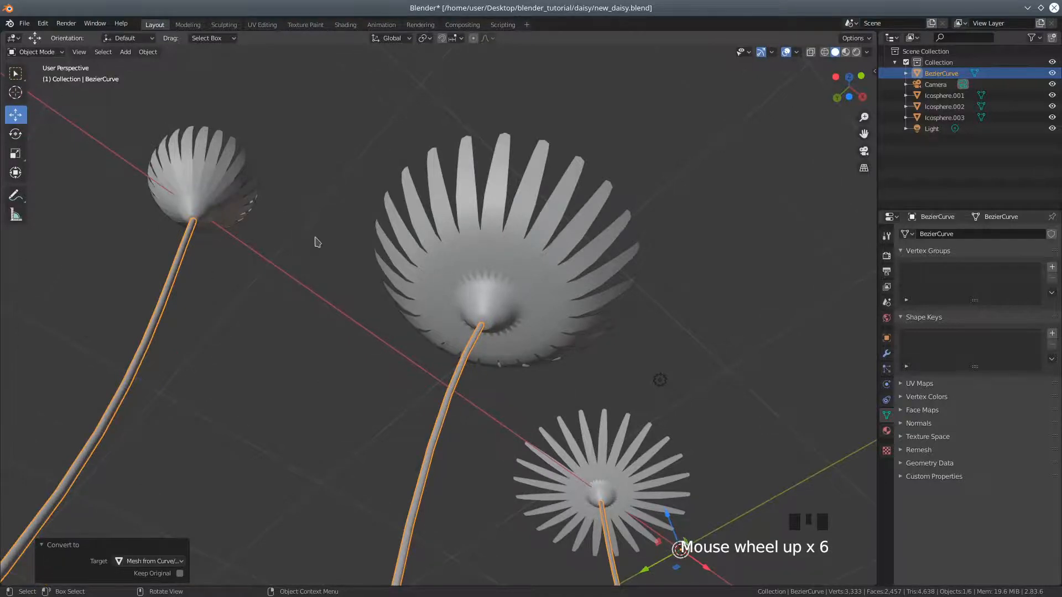
scroll(344, 292, "down", 3)
middle_click_drag(344, 299, 331, 341)
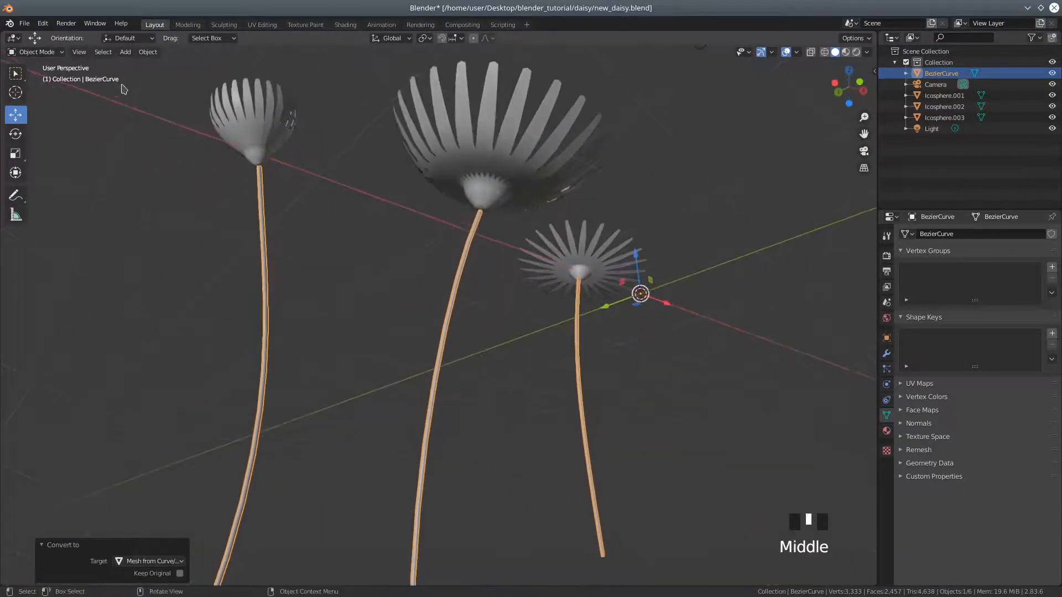
left_click(105, 53)
left_click(105, 52)
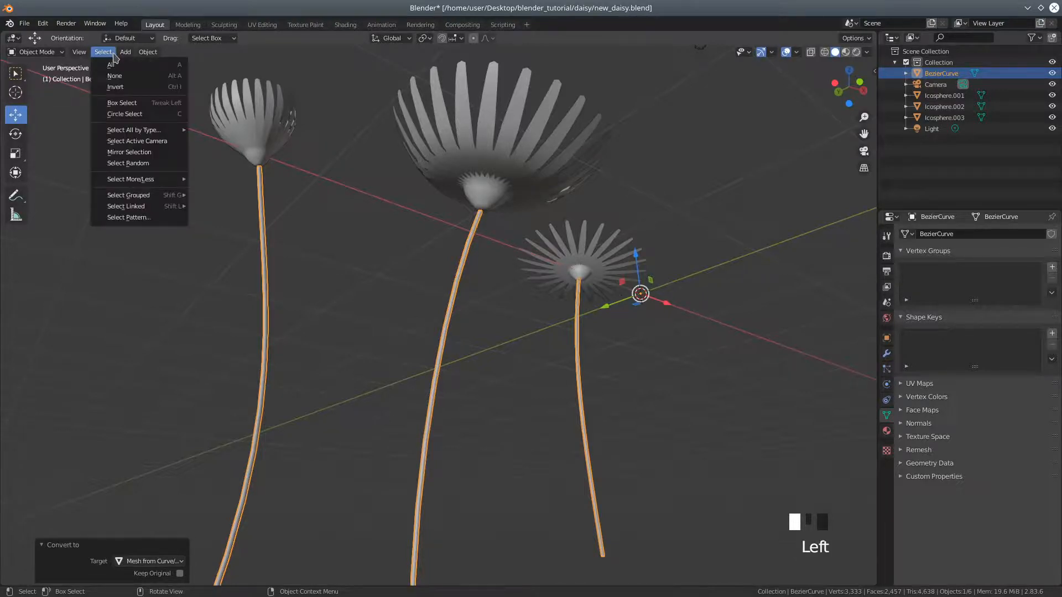
mouse_move(140, 58)
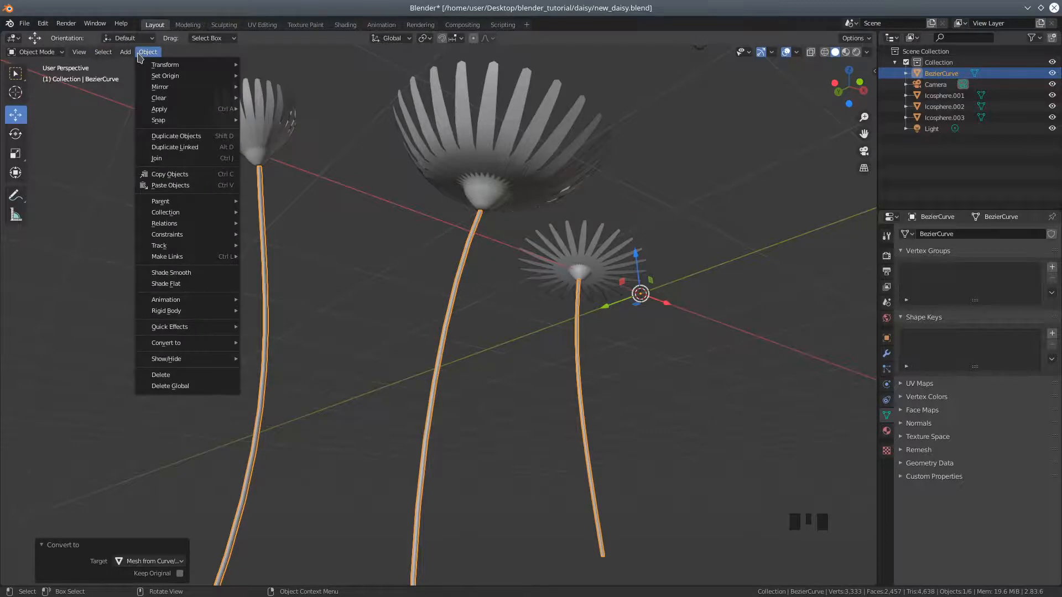
mouse_move(104, 53)
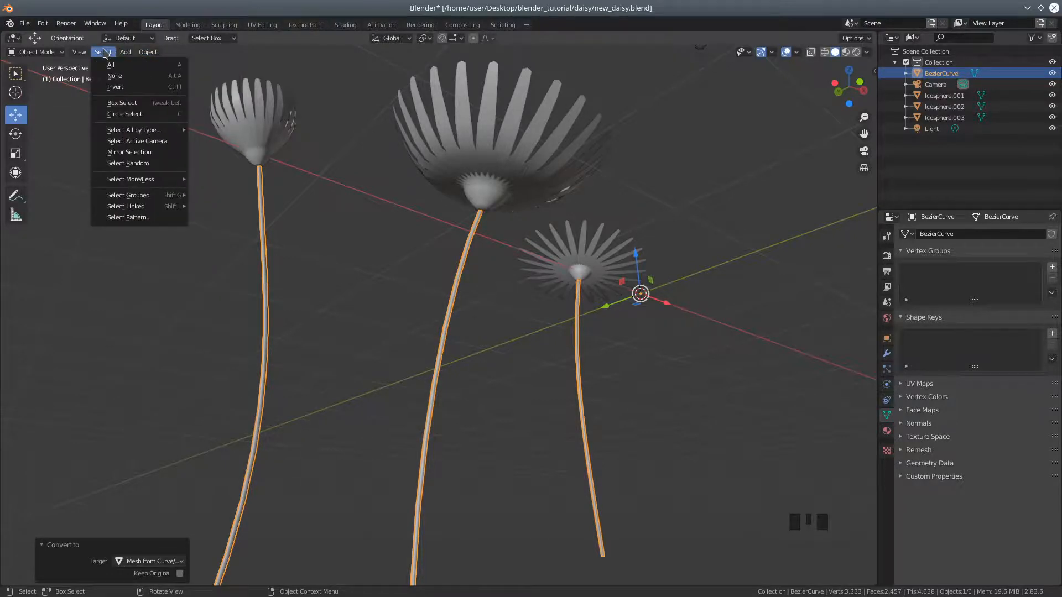
left_click(42, 55)
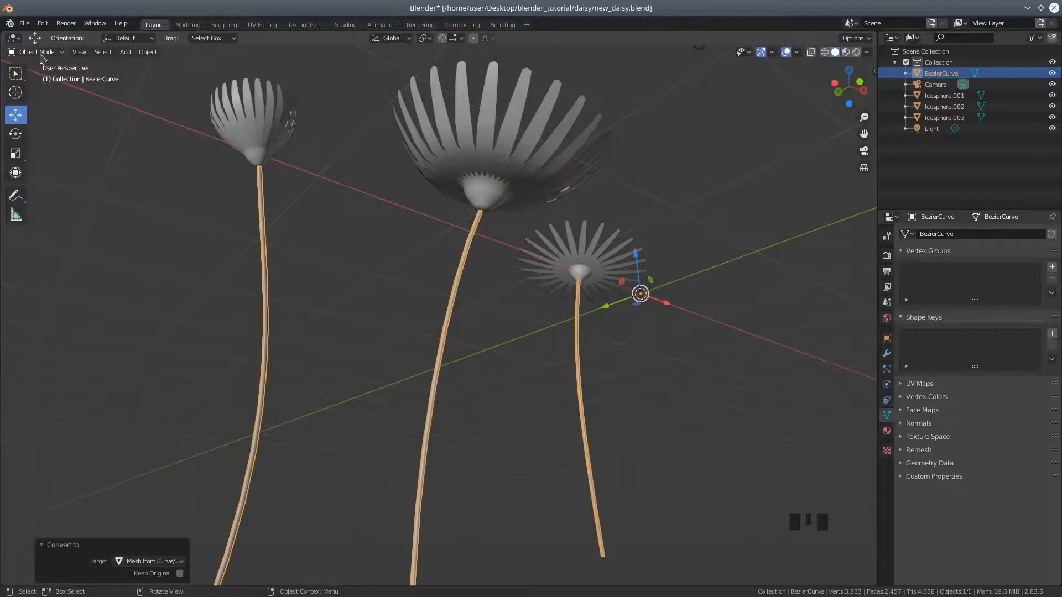
Enter Edit Mode on the stem mesh, select all of its geometry and separate the selection into a new object.
left_click(41, 55)
left_click(38, 76)
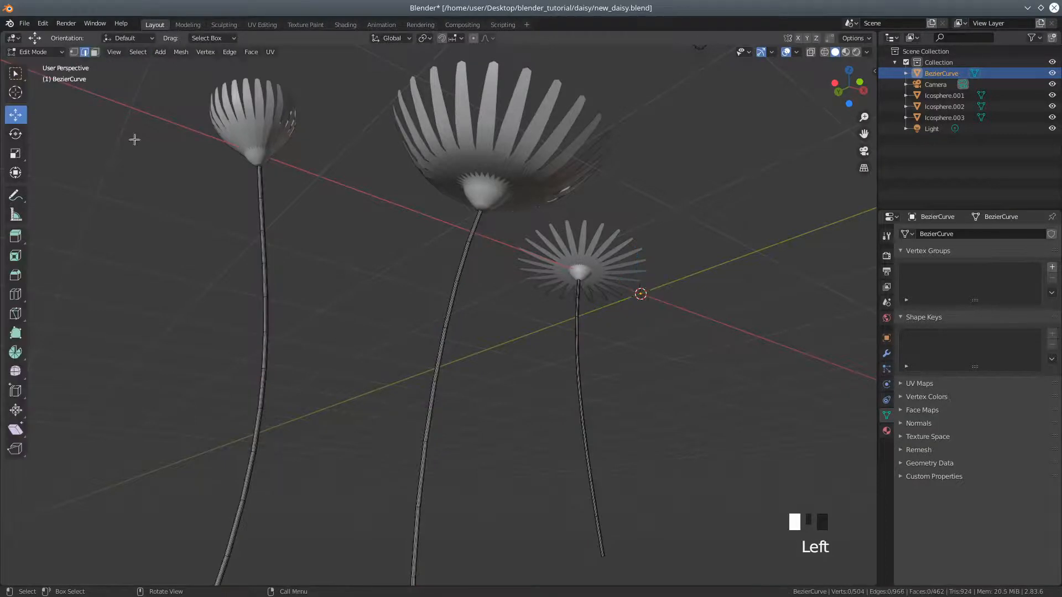
key("a")
left_click(160, 55)
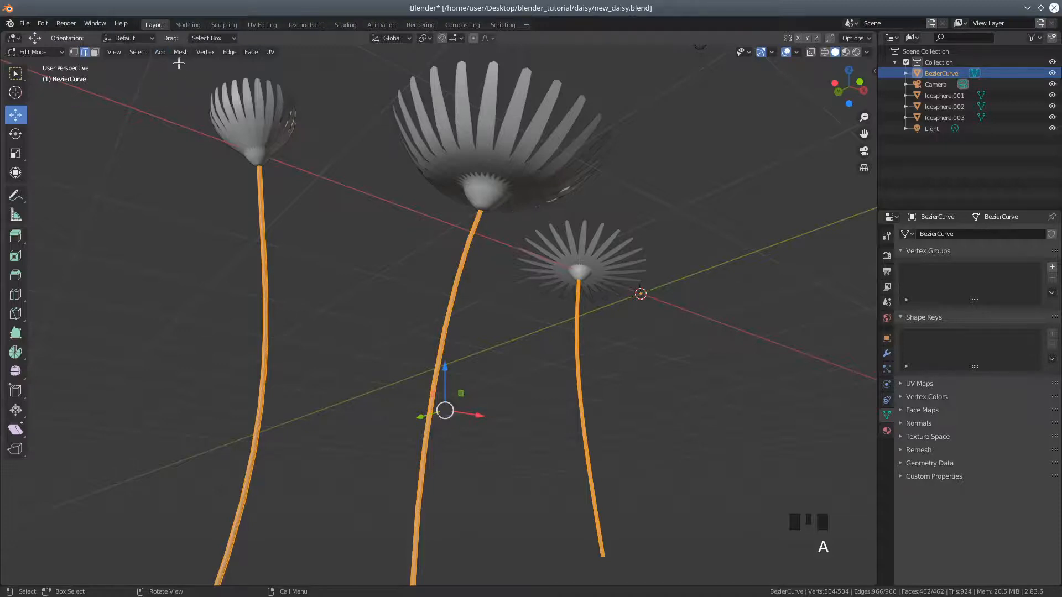
left_click(181, 53)
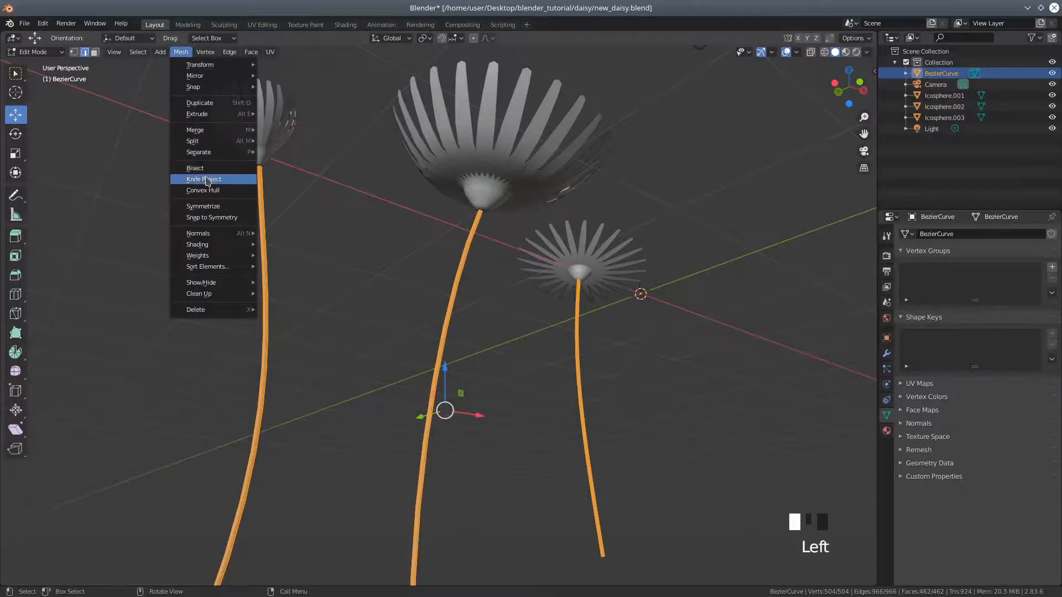
mouse_move(222, 152)
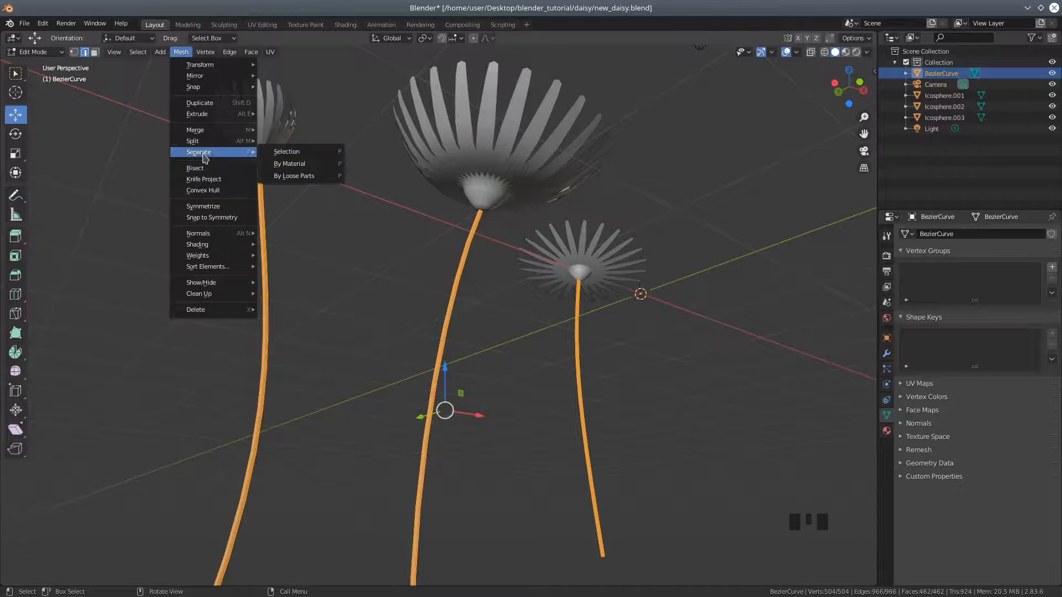
left_click(288, 156)
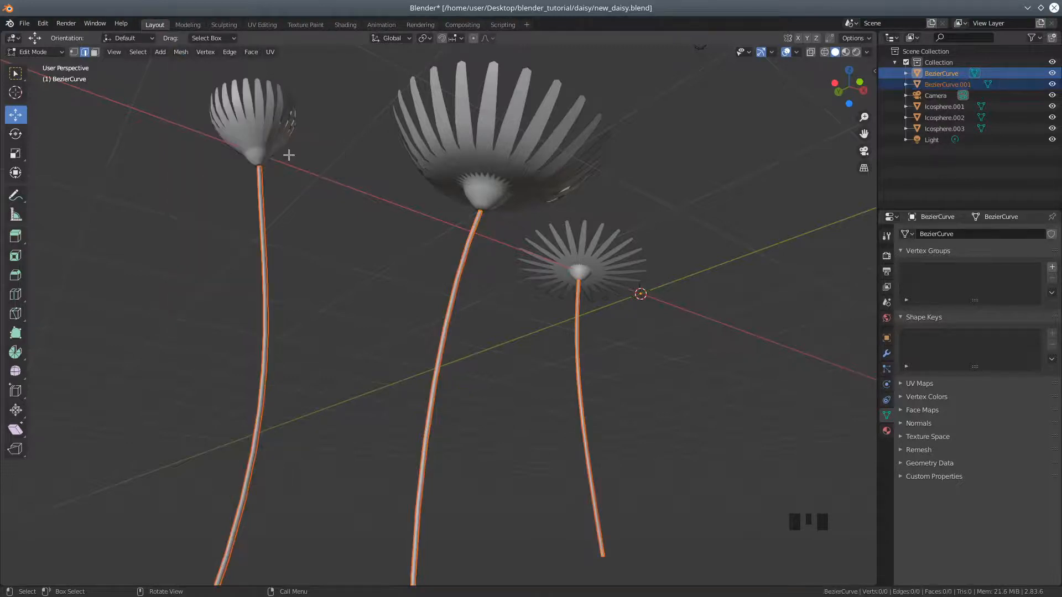
Return to Object Mode and select only the separated stem object to check whether the three stems are individual.
middle_click_drag(318, 230, 241, 194)
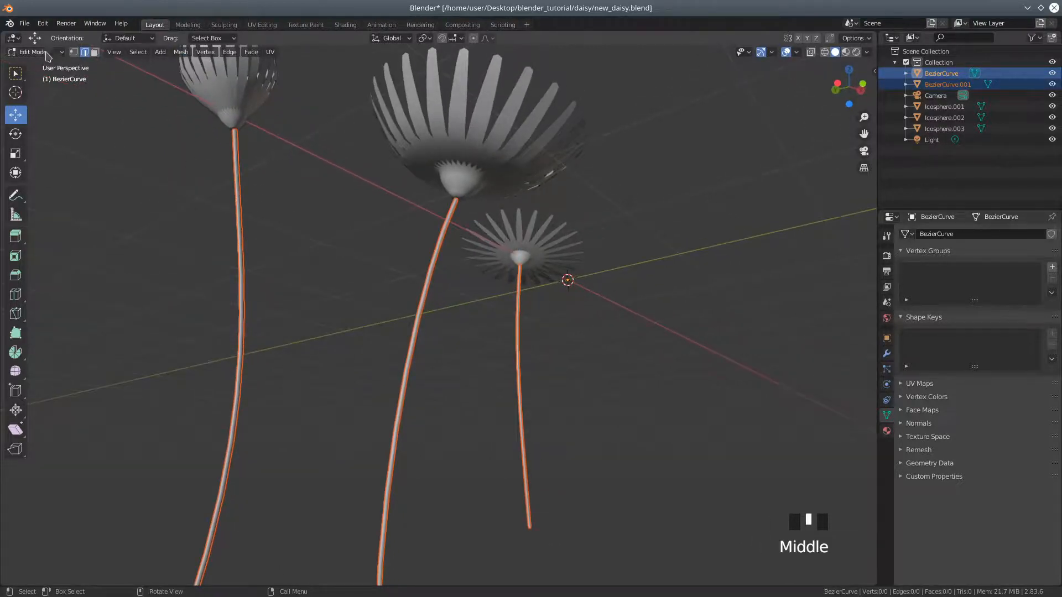
left_click(216, 151)
left_click(36, 53)
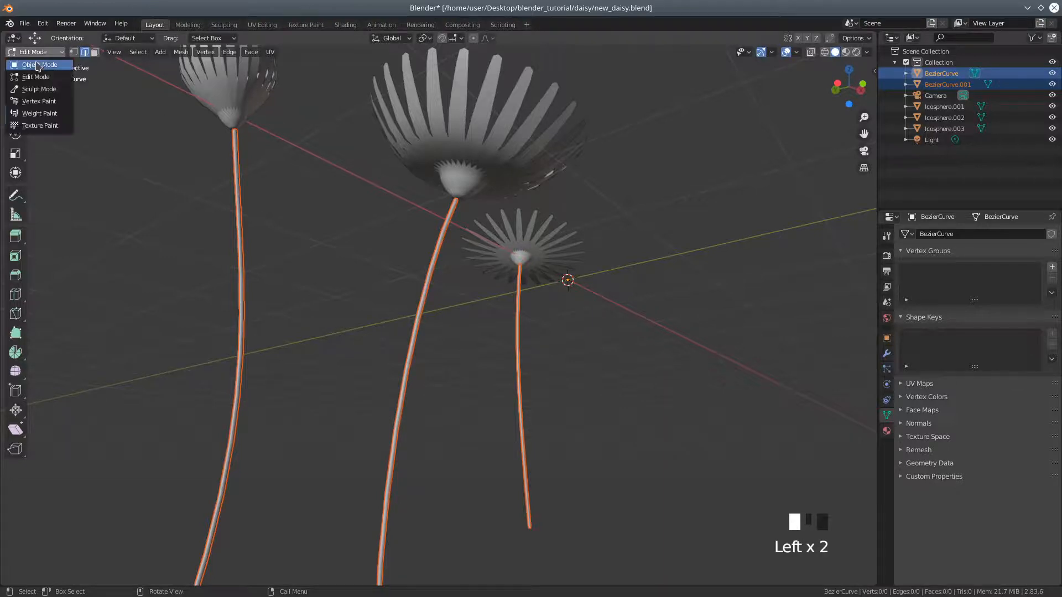
left_click(37, 64)
left_click(238, 161)
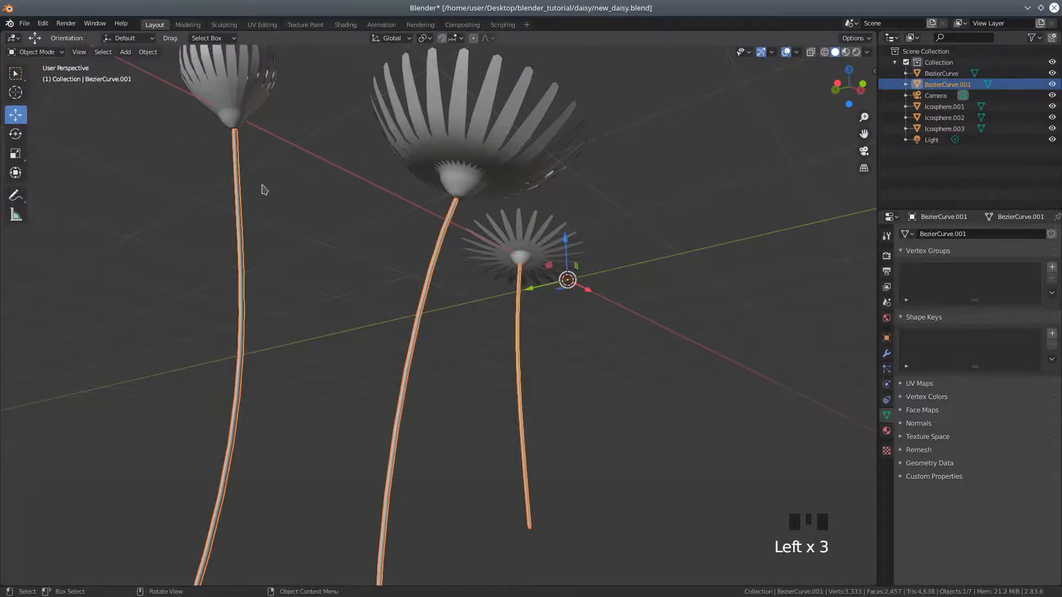
key("a")
key("a")
key("a")
key("a")
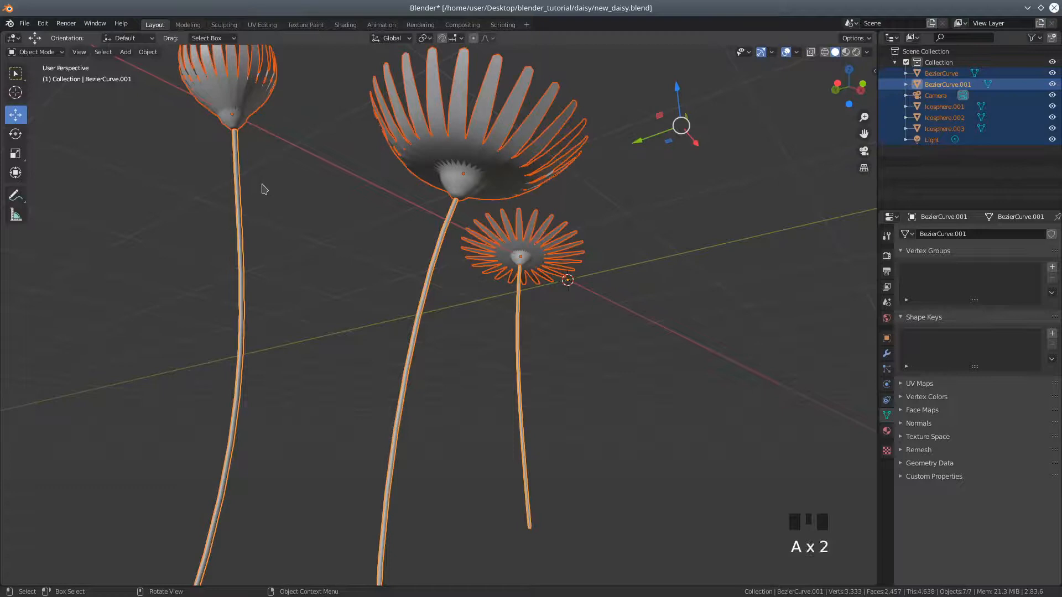
left_click(238, 184)
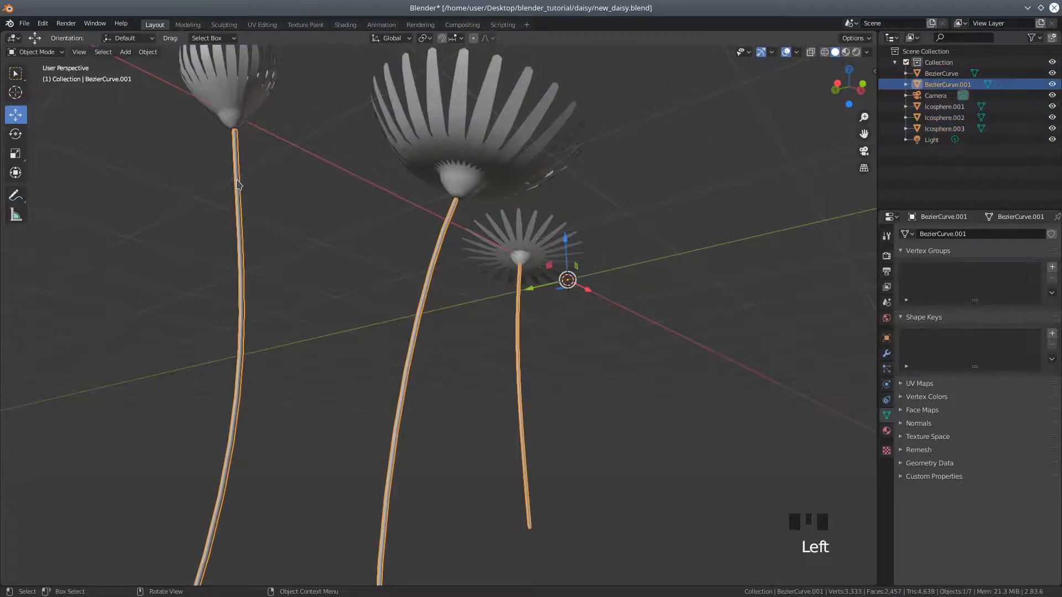
middle_click_drag(303, 197, 290, 227)
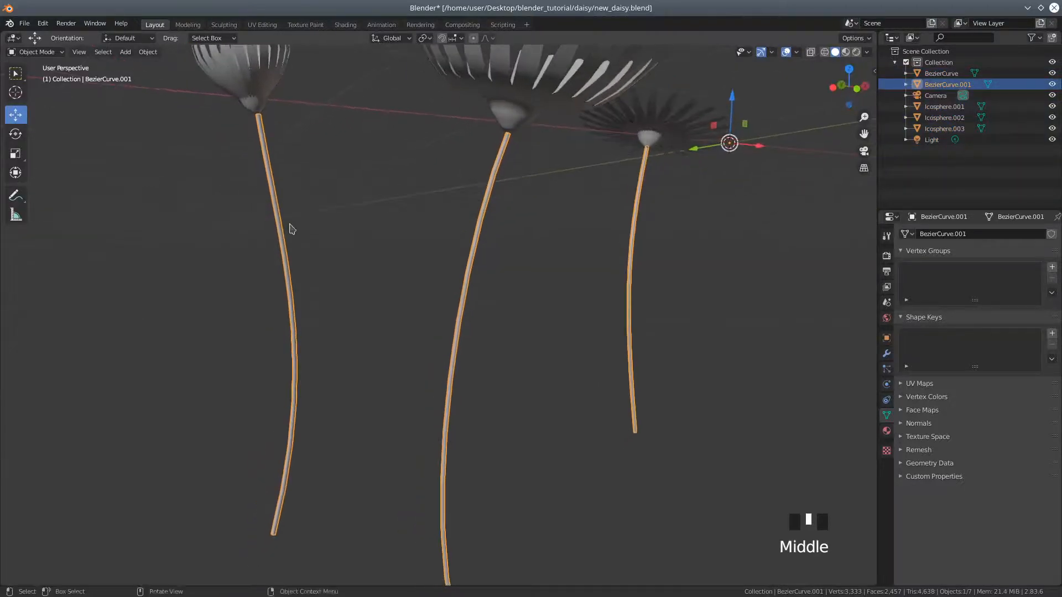
scroll(310, 230, "down", 2)
left_click(43, 53)
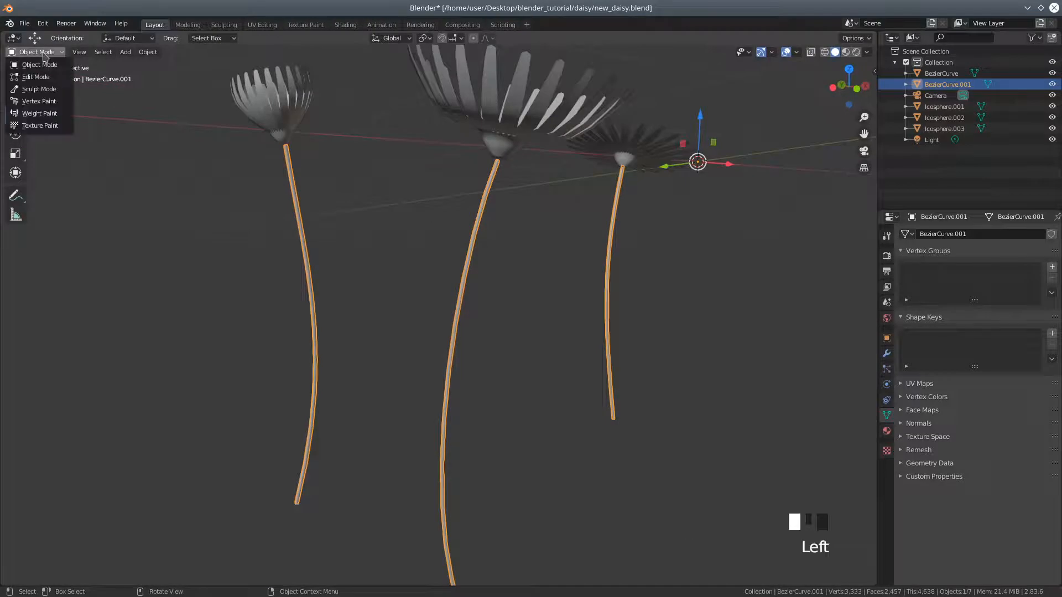
mouse_move(127, 56)
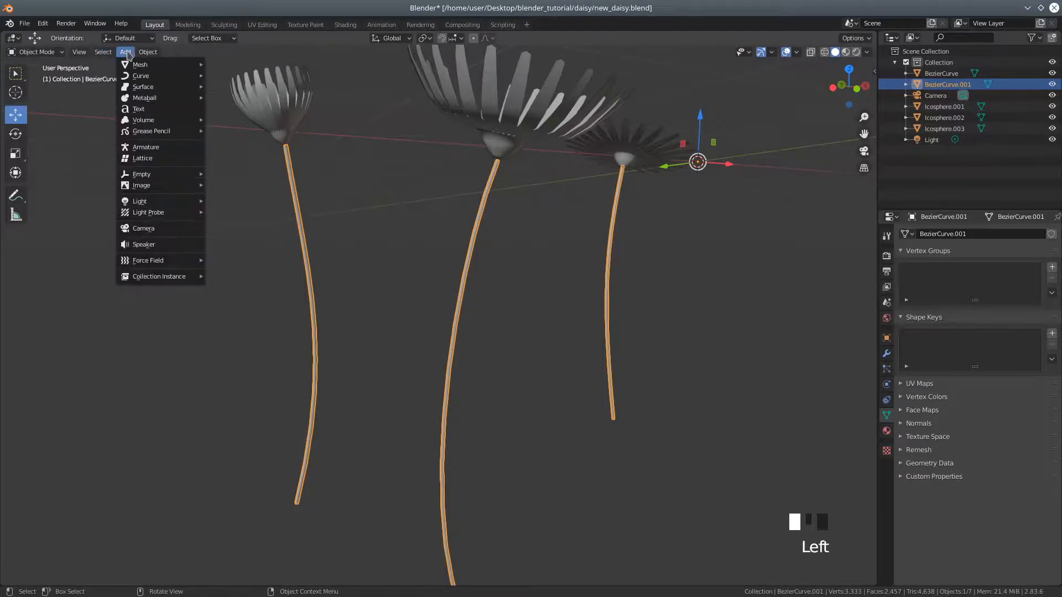
mouse_move(141, 78)
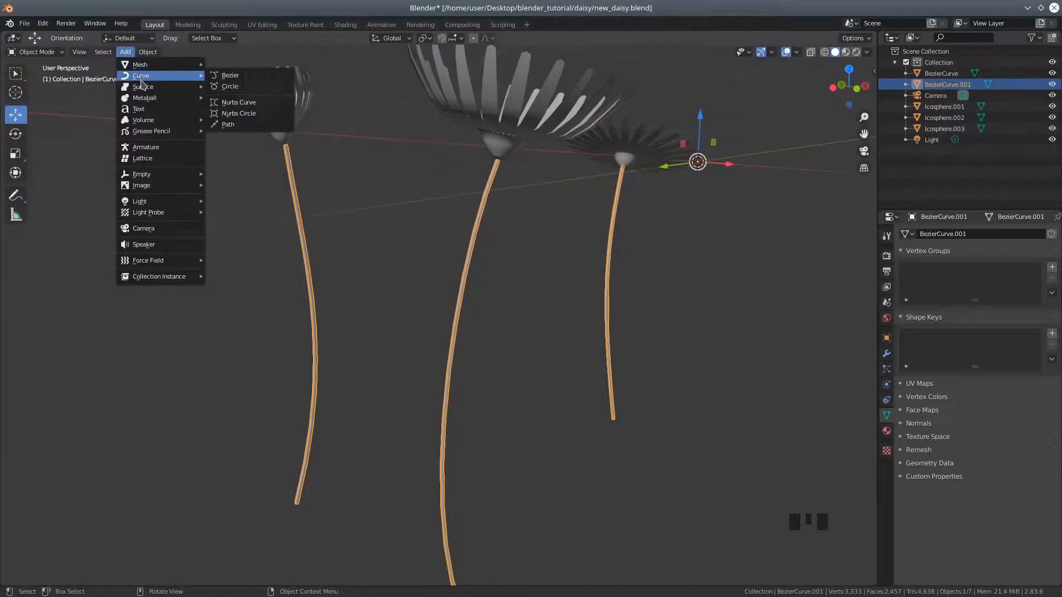
Enter Edit Mode on the combined stem mesh, select all geometry and separate it by loose parts.
left_click(44, 52)
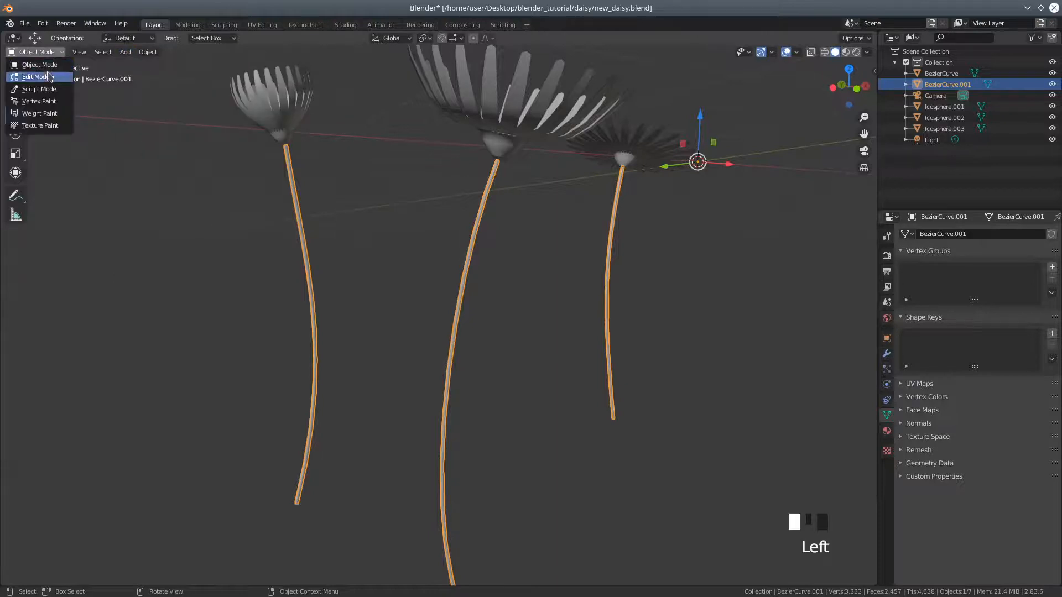
left_click(48, 78)
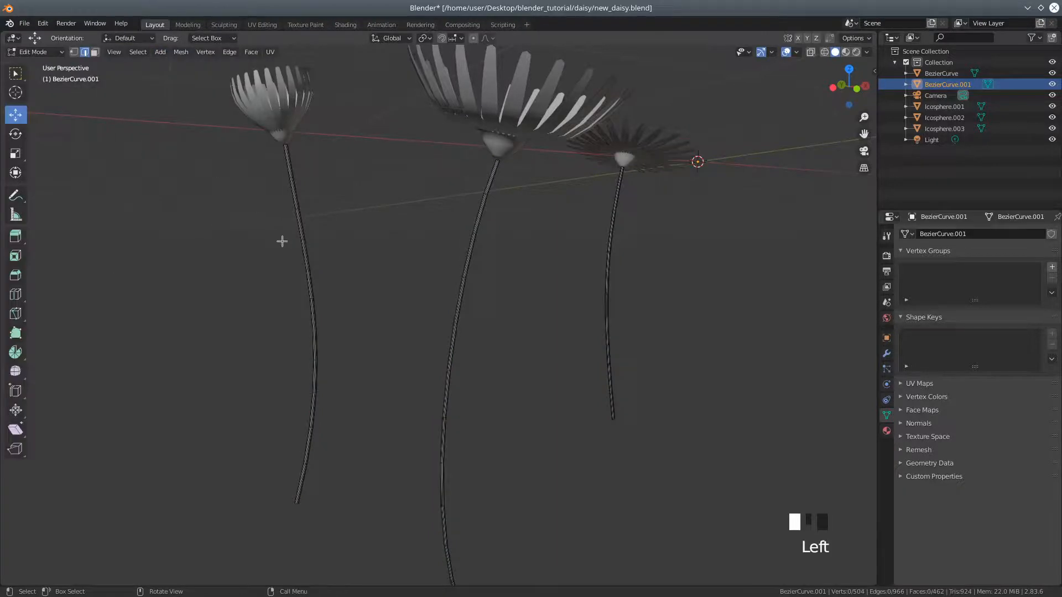
key("a")
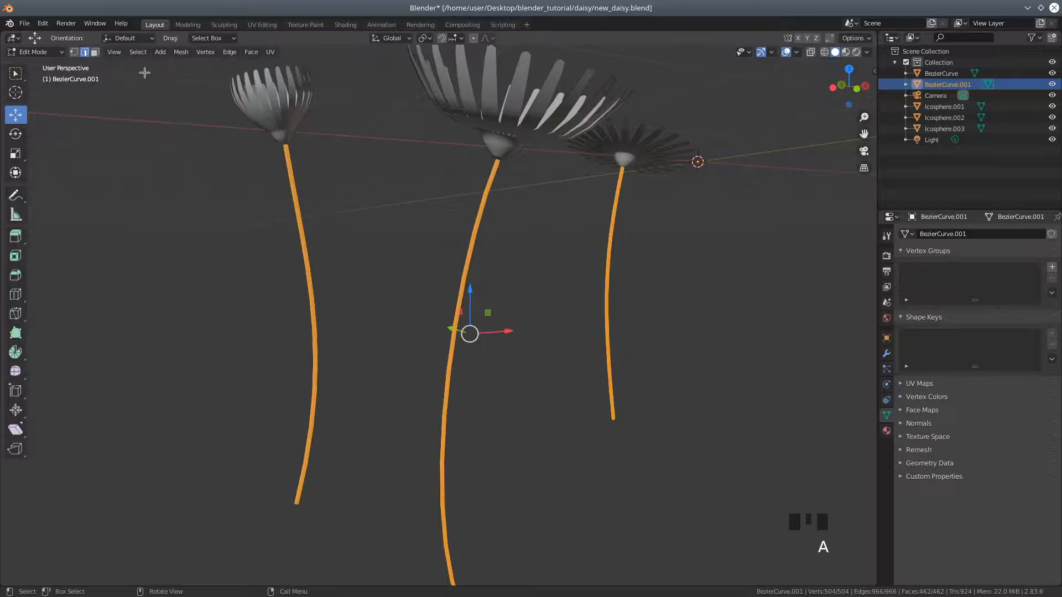
left_click(181, 52)
mouse_move(209, 157)
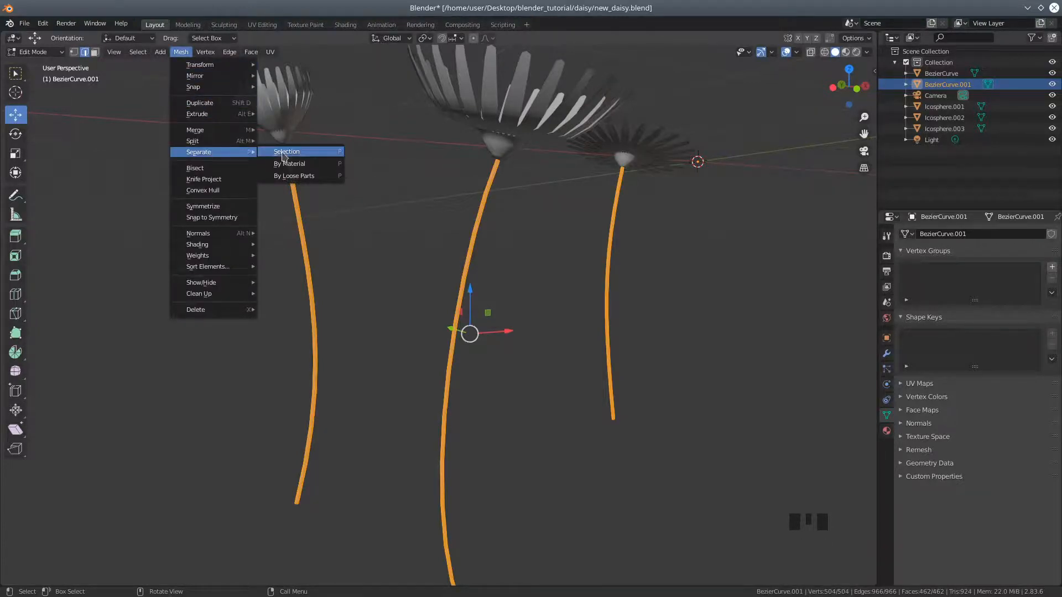
left_click(282, 175)
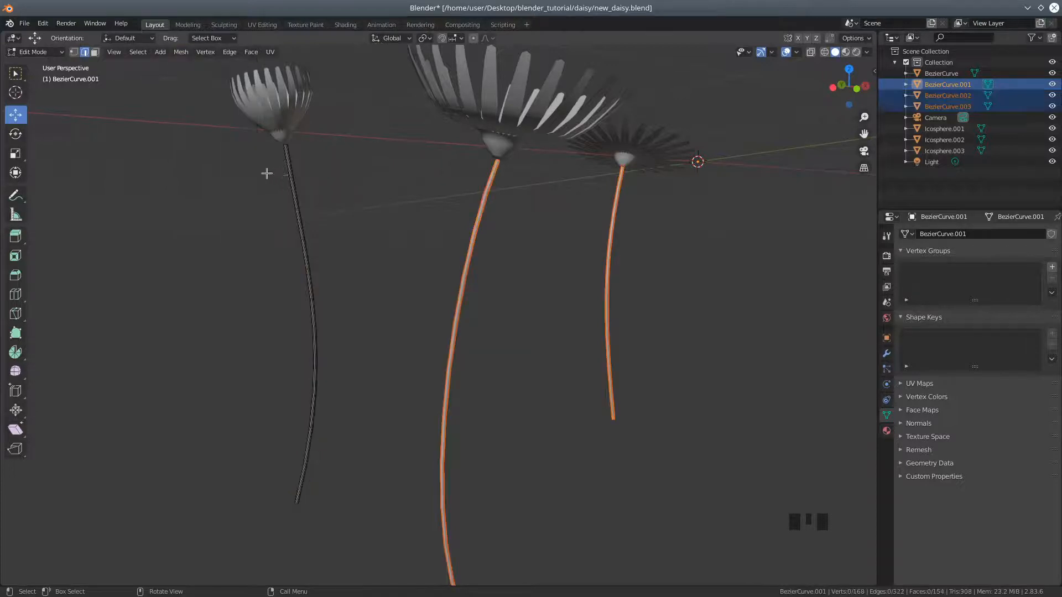
Return to Object Mode and select only the stem of the closed, cup-shaped daisy.
left_click(33, 52)
left_click(30, 62)
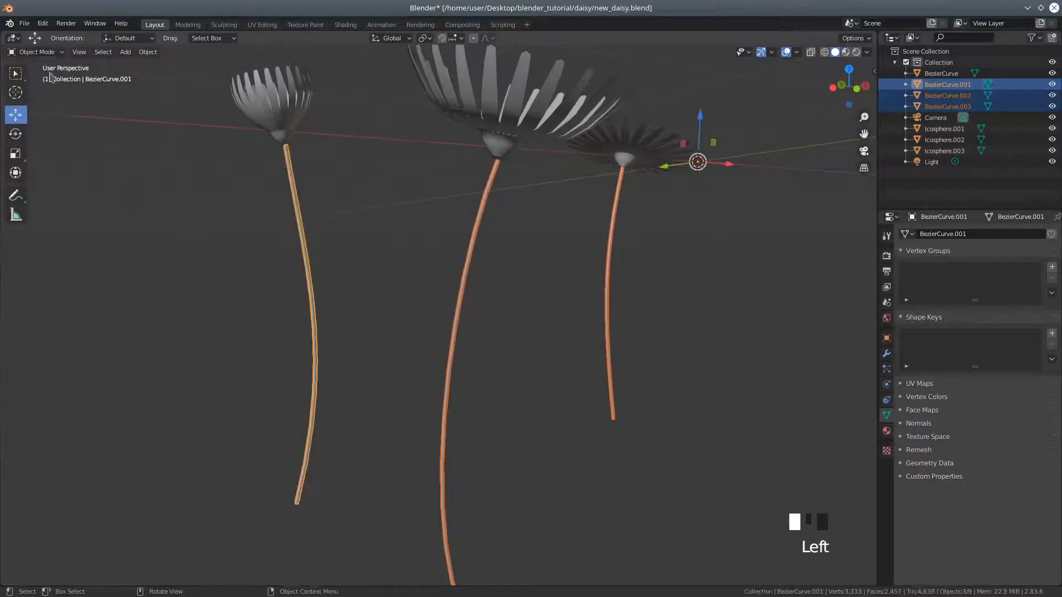
left_click(293, 181)
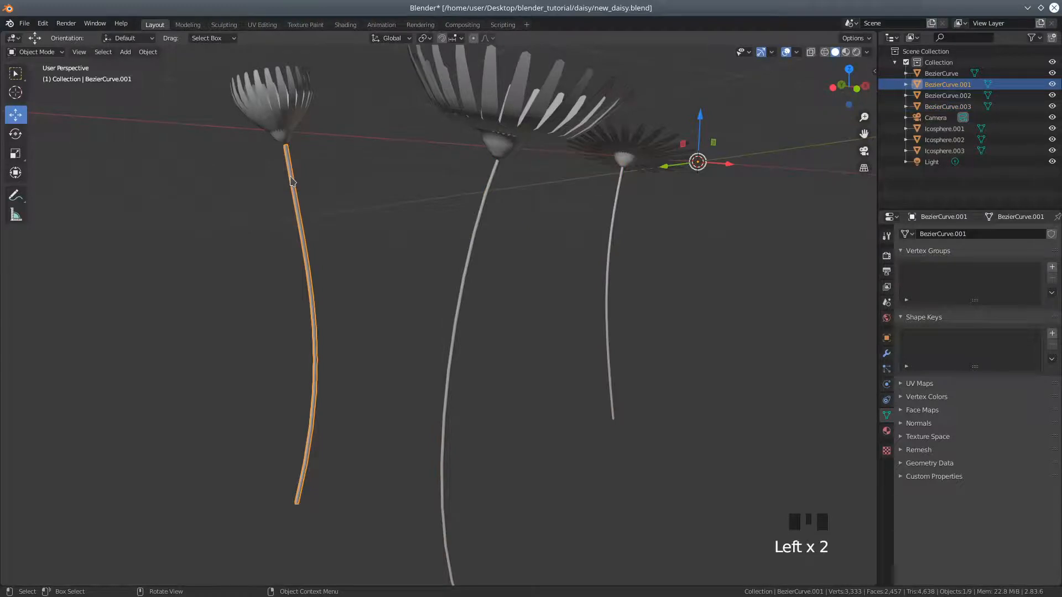
left_click(428, 39)
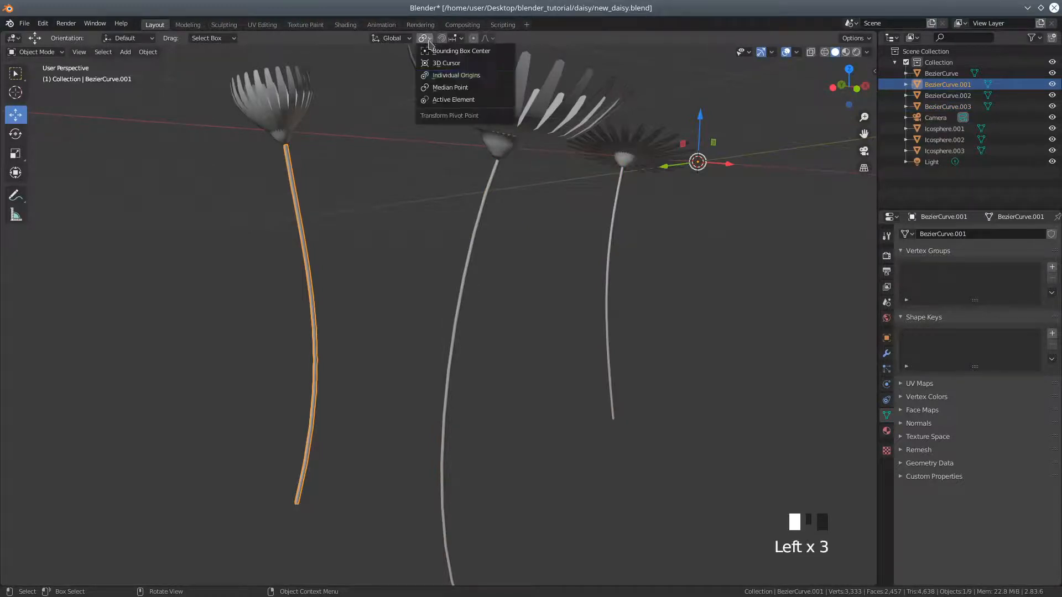
left_click(444, 77)
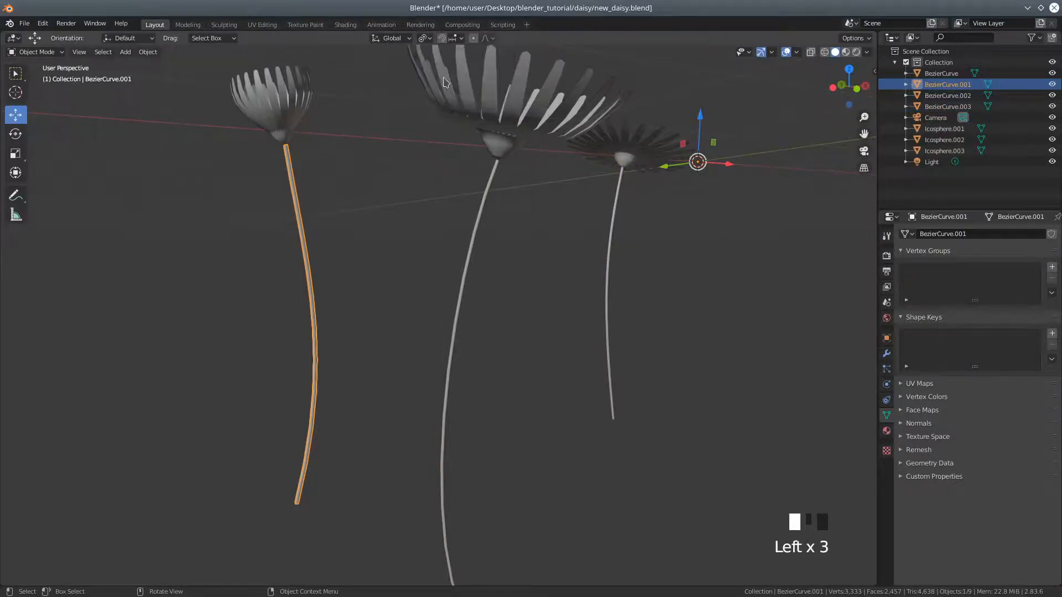
left_click(424, 38)
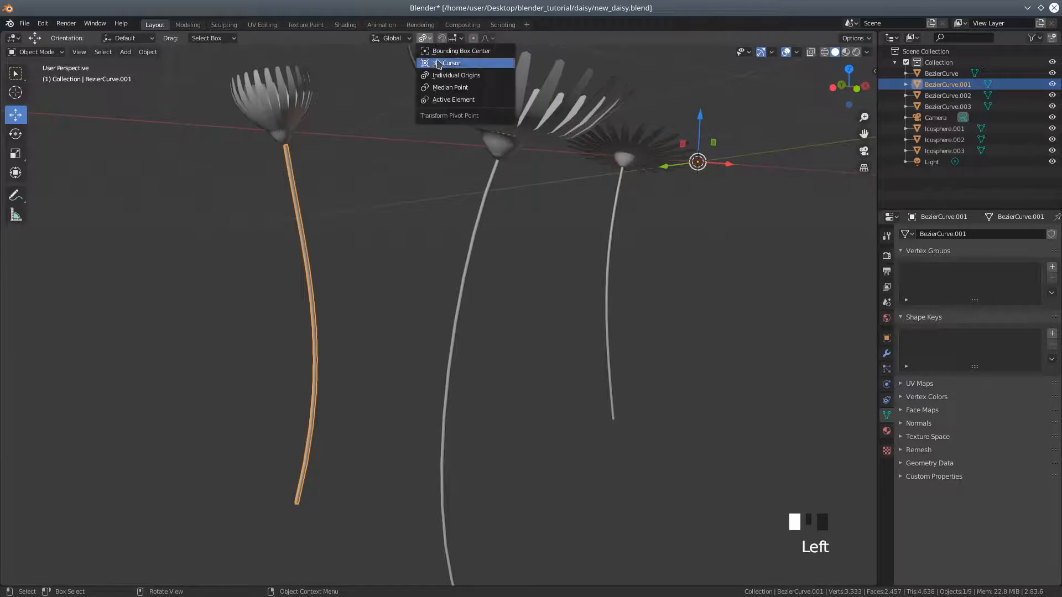
left_click(442, 87)
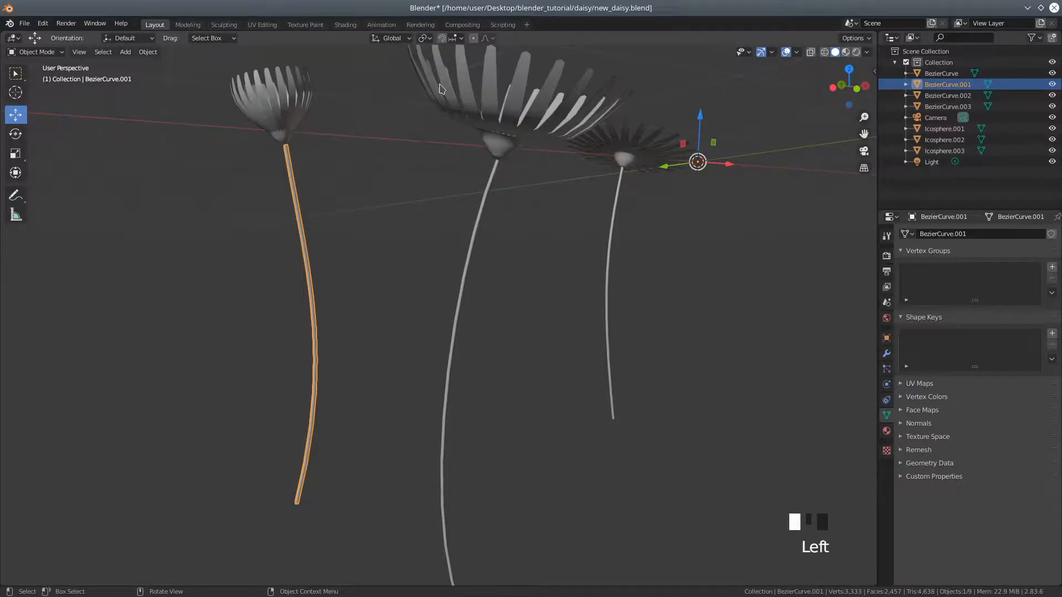
Enter Edit Mode on the closed daisy's stem and select all of its linked geometry.
left_click(36, 51)
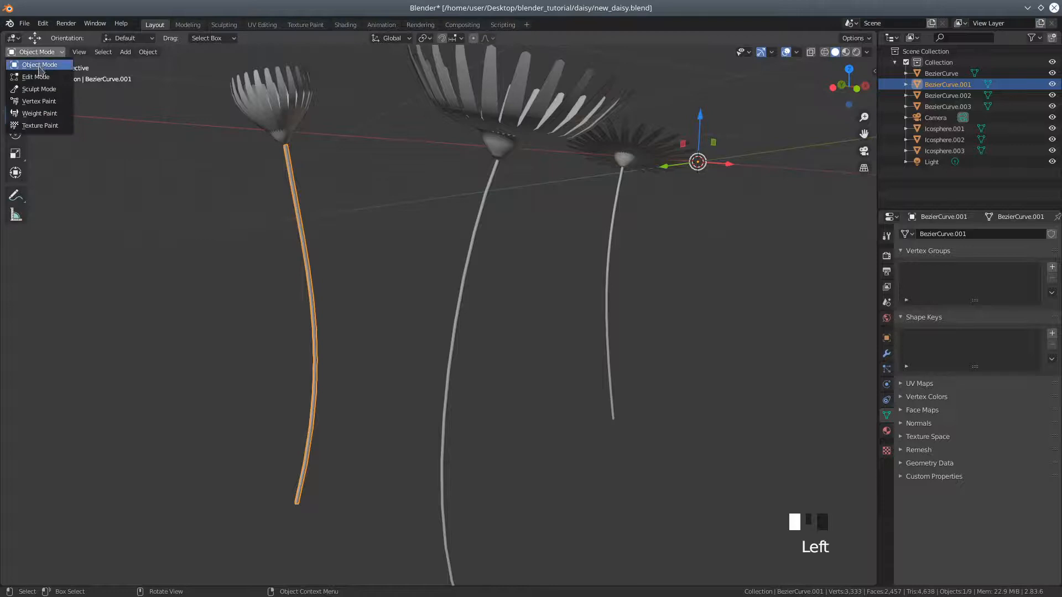
left_click(33, 76)
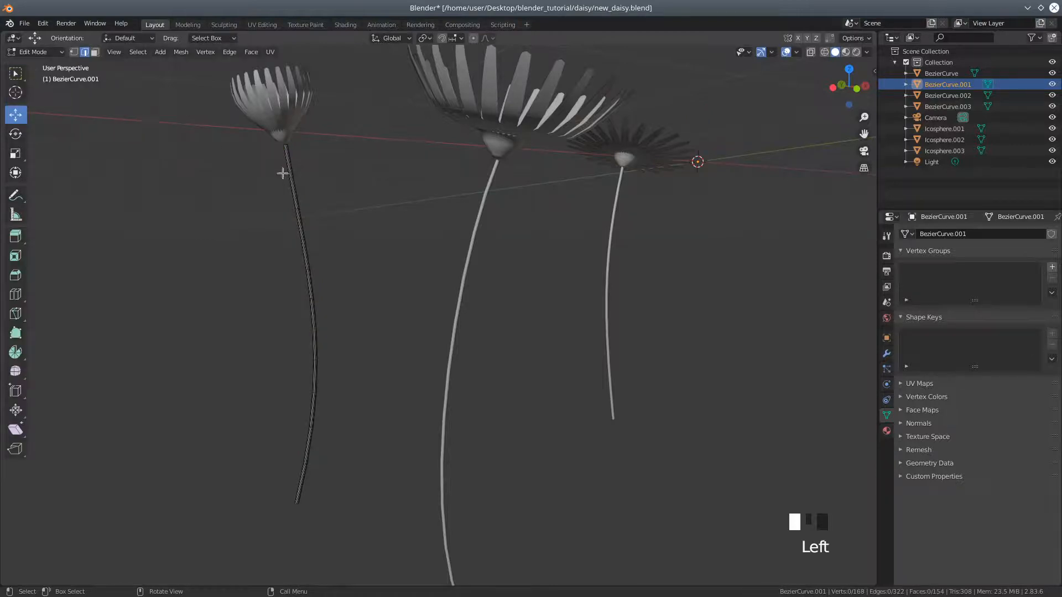
key("l")
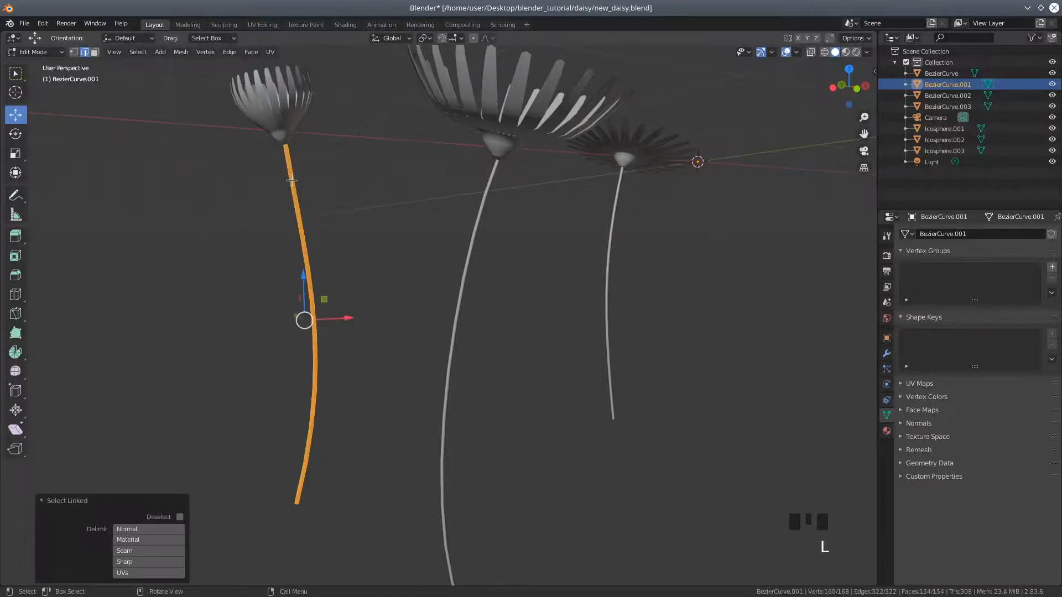
Raise the selected stem into the closed daisy's base, shift it about -0.0036 m along X and return to Object Mode.
scroll(226, 197, "up", 1)
middle_click_drag(250, 192, 302, 290)
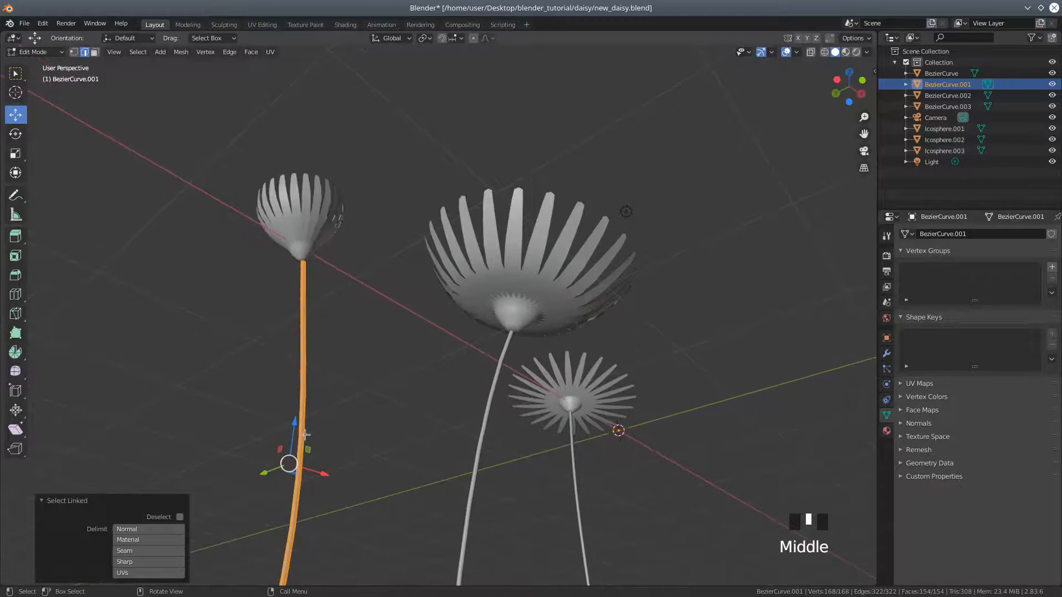
left_click_drag(292, 430, 287, 414)
left_click_drag(315, 464, 316, 465)
middle_click_drag(227, 382, 313, 301)
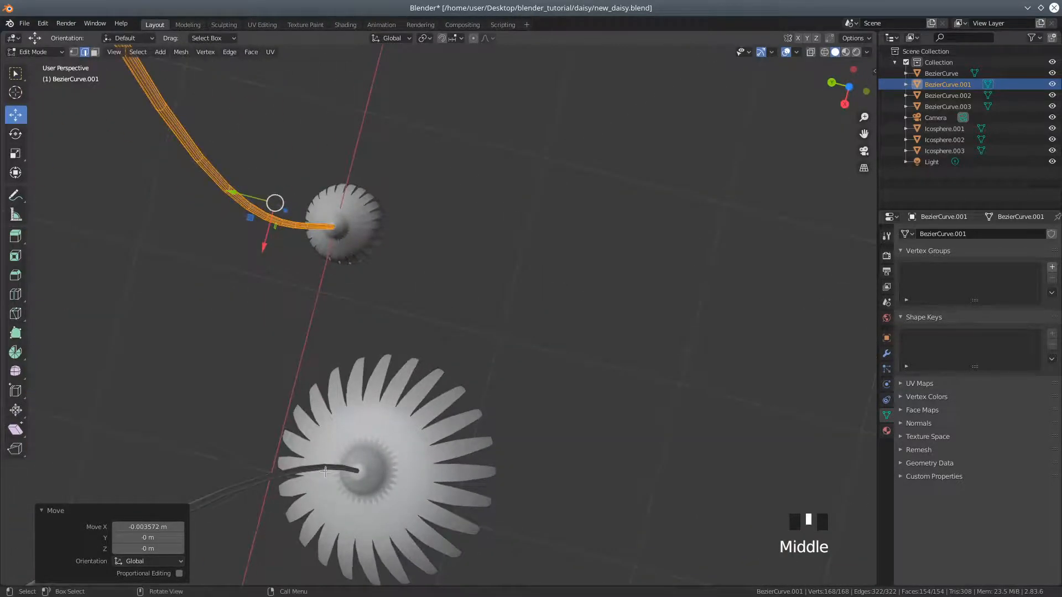
left_click(33, 52)
middle_click_drag(424, 237, 331, 595)
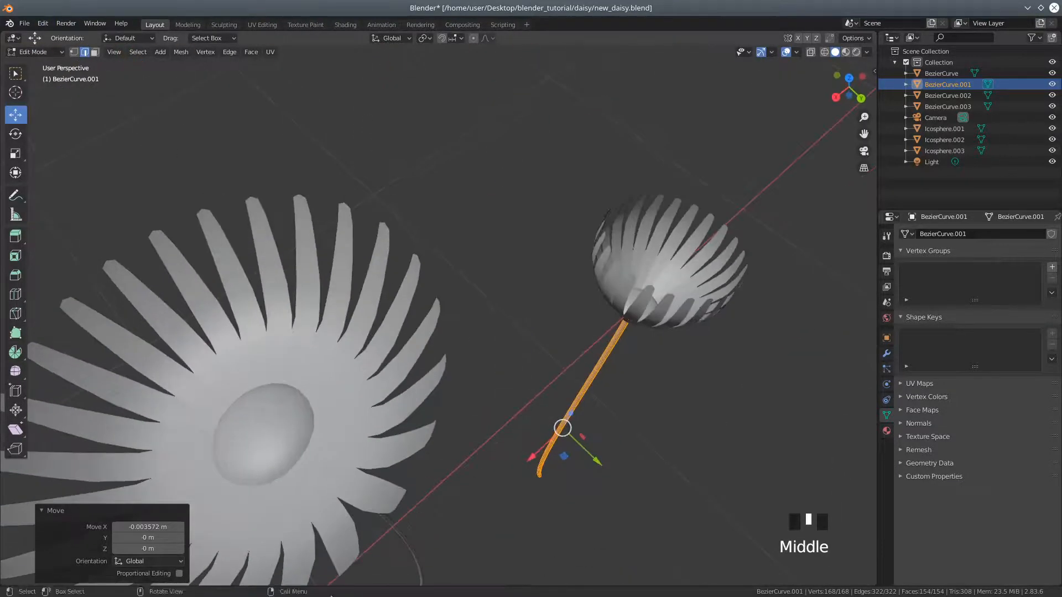
scroll(476, 430, "down", 3)
middle_click_drag(477, 429, 371, 395)
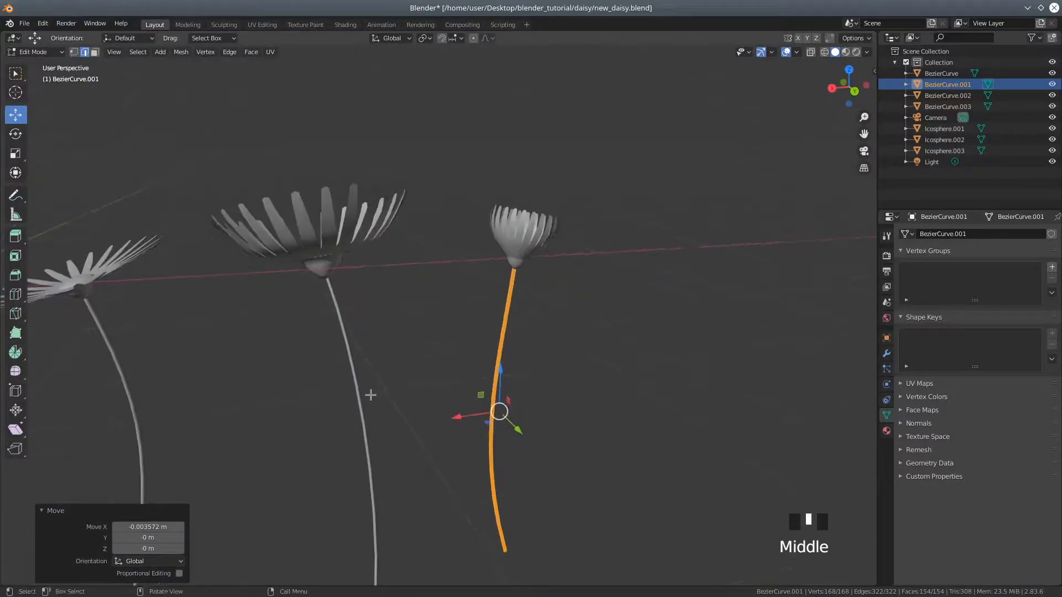
left_click(33, 51)
left_click(28, 64)
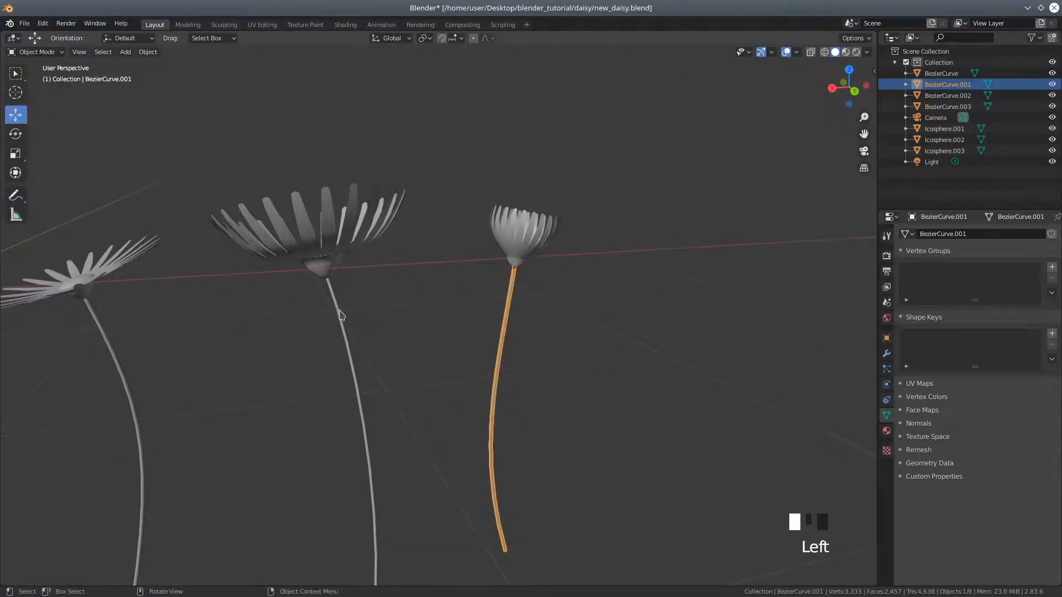
Select the large middle daisy's stem, enter Edit Mode and select all of its geometry.
left_click(340, 320)
left_click(34, 52)
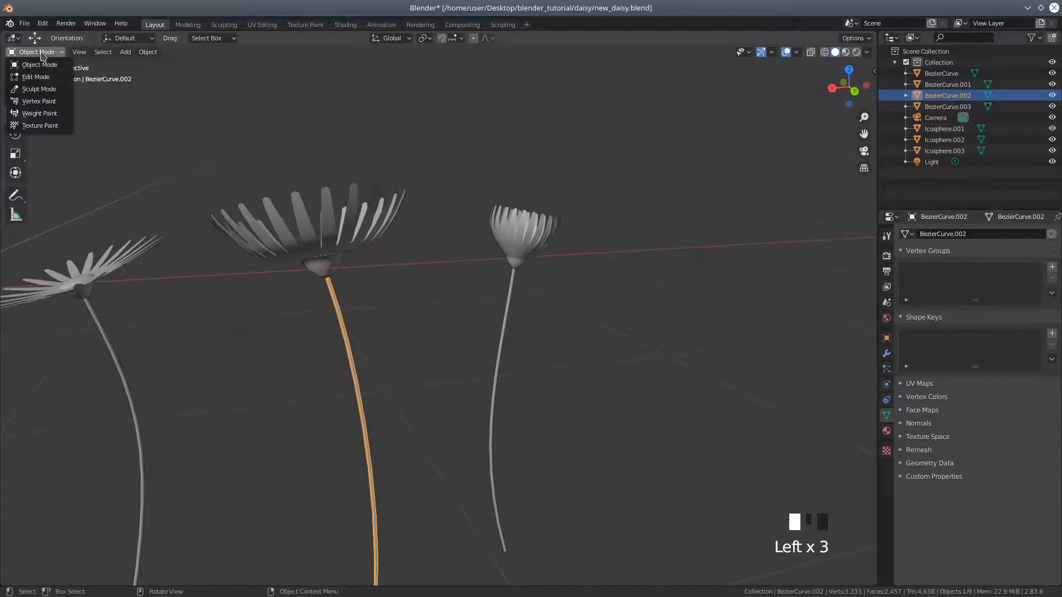
left_click(30, 76)
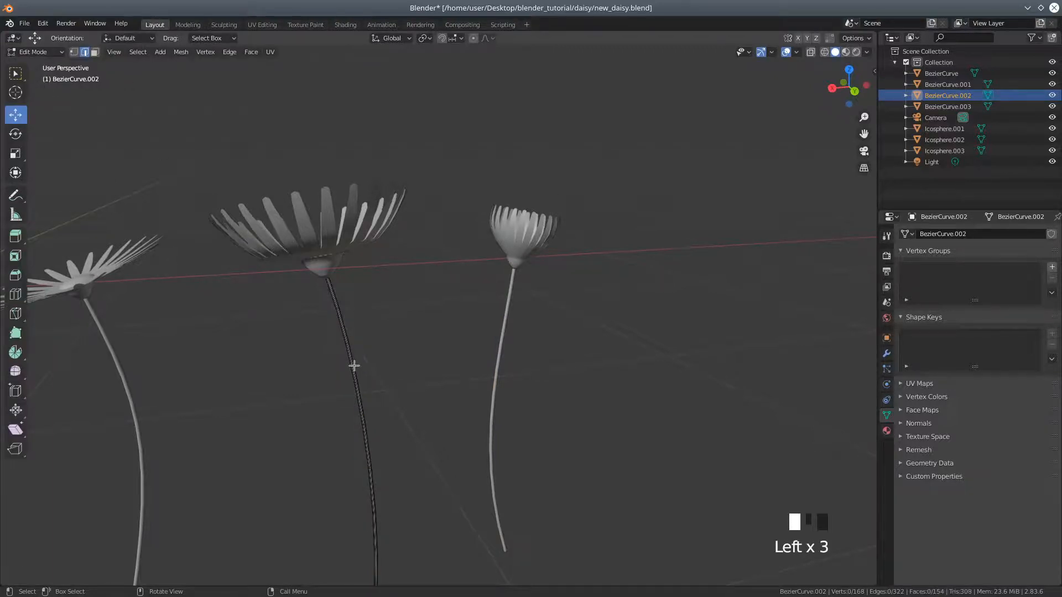
key("a")
Move the middle daisy's stem about -0.036 m along Y to align it with the flower base, and return to Object Mode.
middle_click_drag(314, 514, 328, 432)
left_click_drag(317, 373, 373, 354)
middle_click_drag(373, 354, 404, 262)
middle_click_drag(258, 276, 530, 317)
middle_click_drag(467, 391, 476, 337)
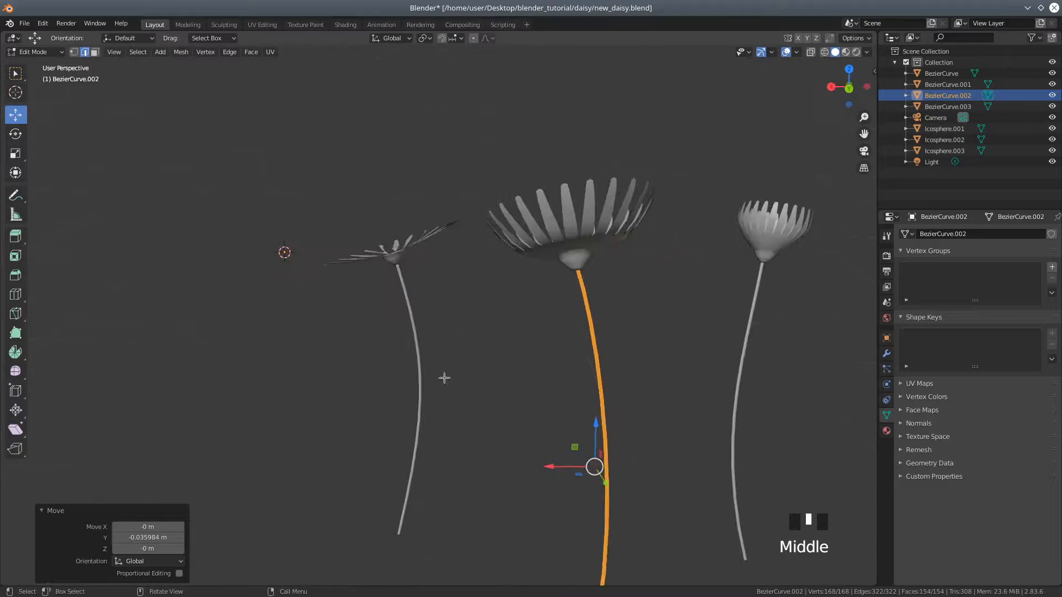
scroll(433, 406, "up", 2)
left_click(35, 51)
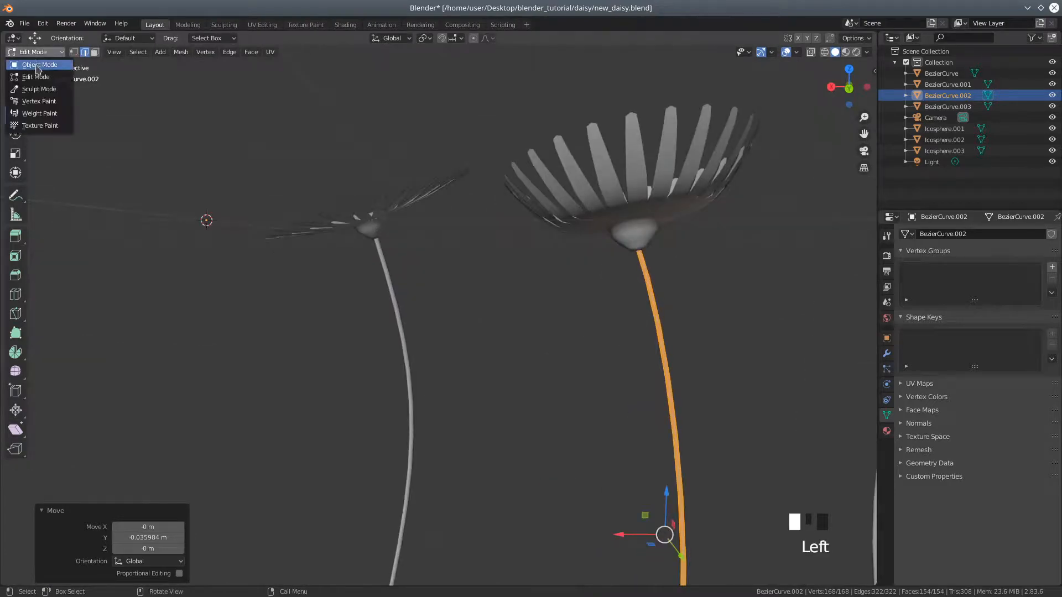
left_click(34, 57)
Select the stem of the flat, wide-open small daisy and examine how it meets its flower head.
left_click(391, 293)
middle_click_drag(386, 315, 562, 310)
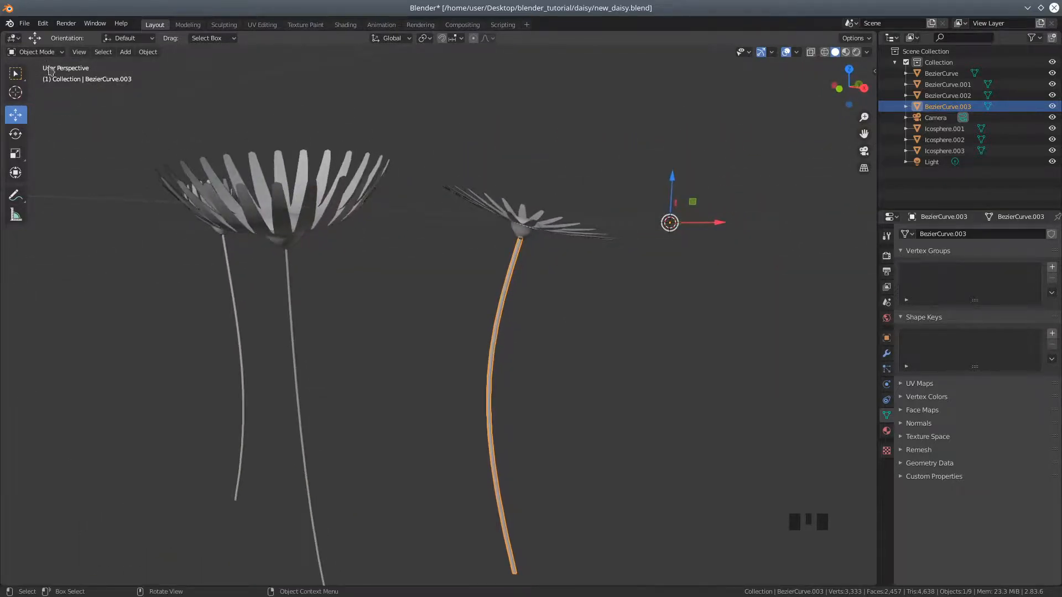
scroll(448, 456, "up", 3)
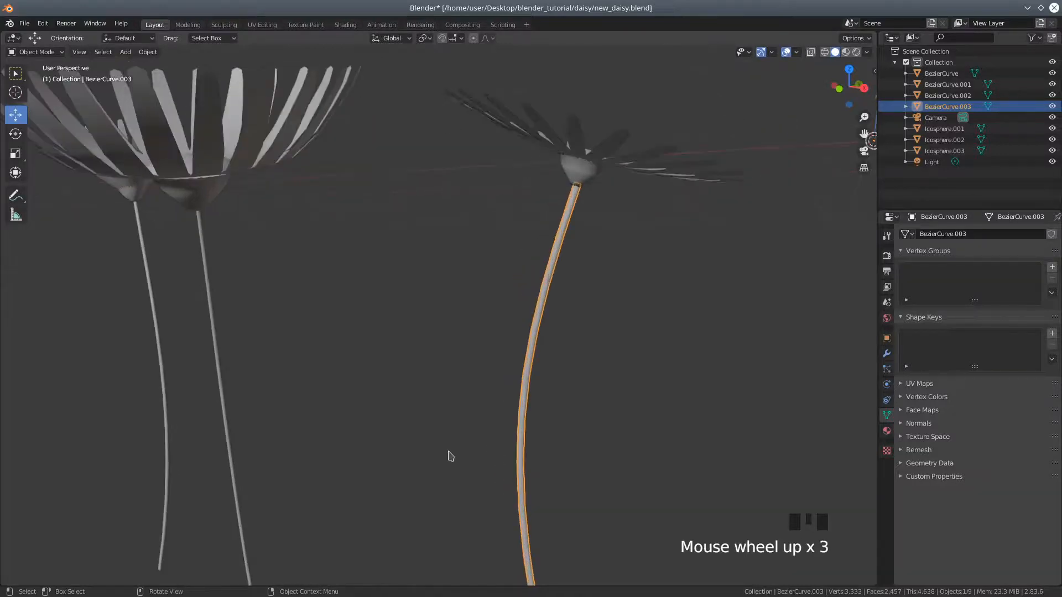
scroll(448, 455, "down", 6)
middle_click_drag(445, 457, 464, 544)
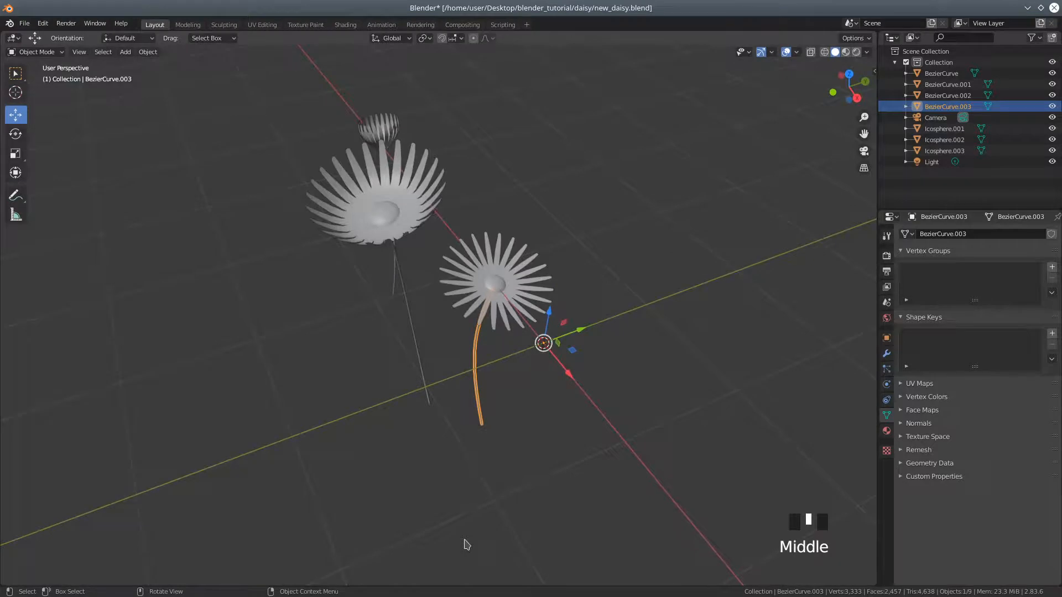
middle_click_drag(323, 418, 378, 381)
Select the closed daisy's flower head together with its stem and join them into one object.
left_click(160, 250)
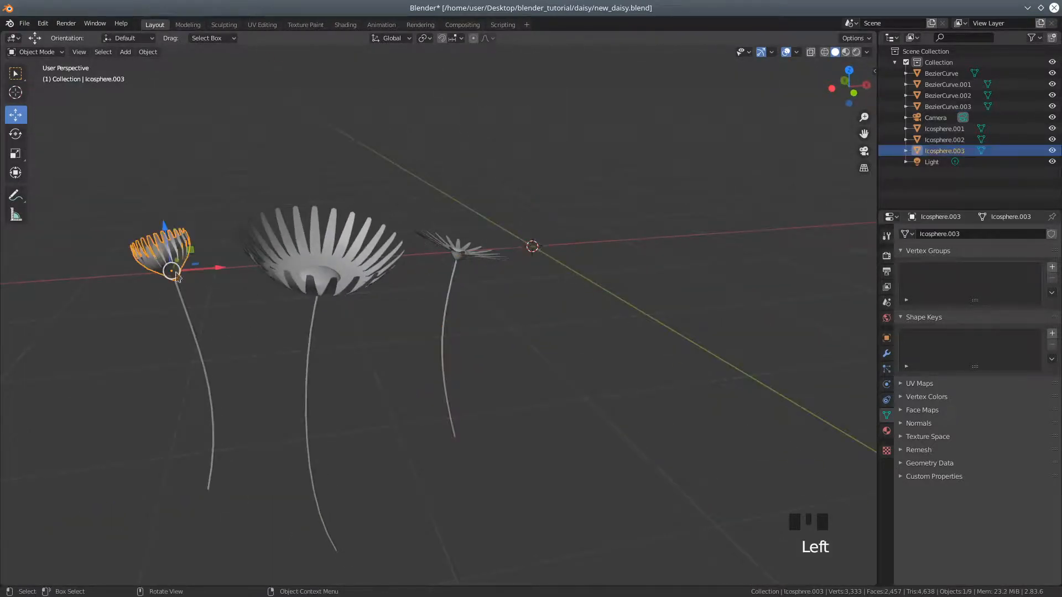
left_click(186, 308, "shift")
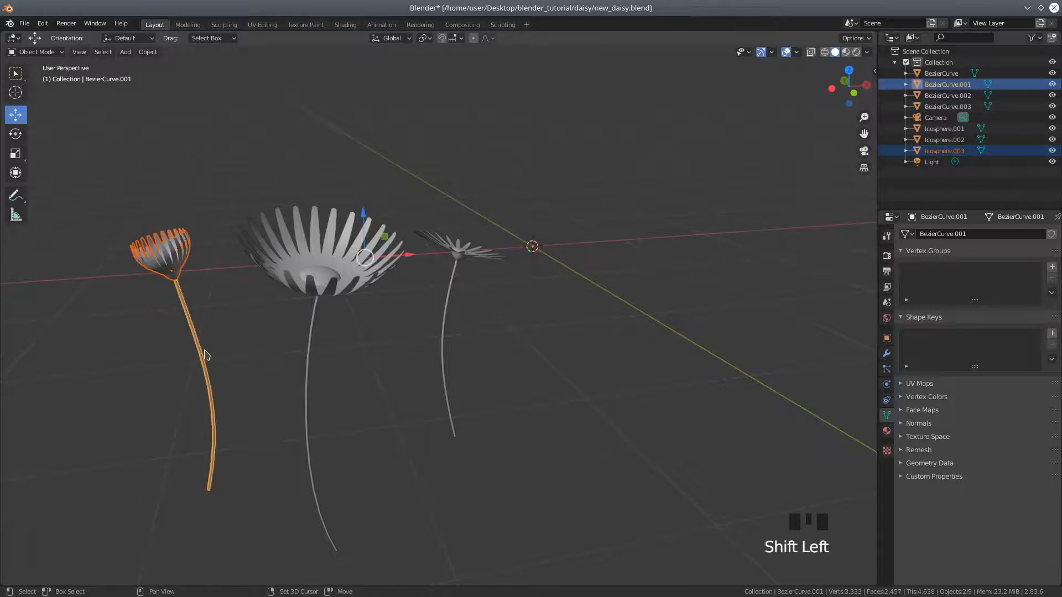
left_click(148, 51)
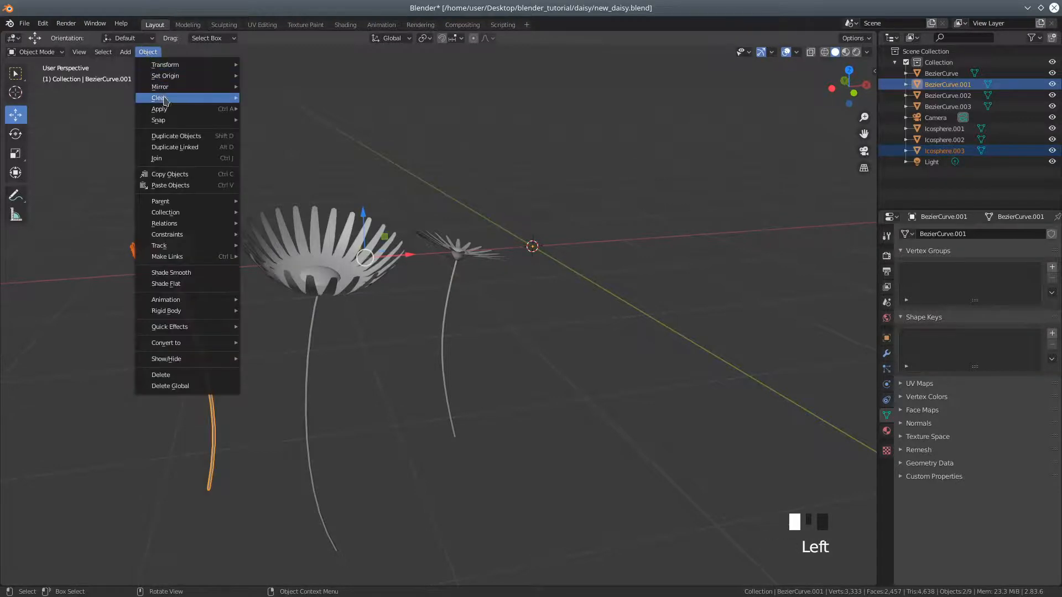
left_click(160, 158)
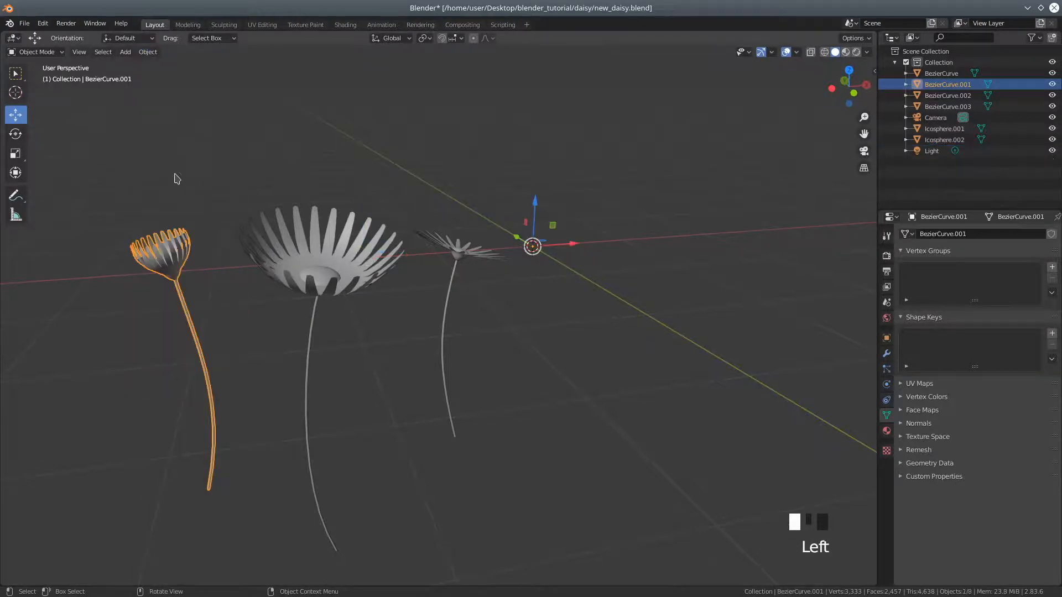
Select the large middle daisy's flower head together with its stem and join them into one object.
left_click(355, 269)
left_click(311, 332, "shift")
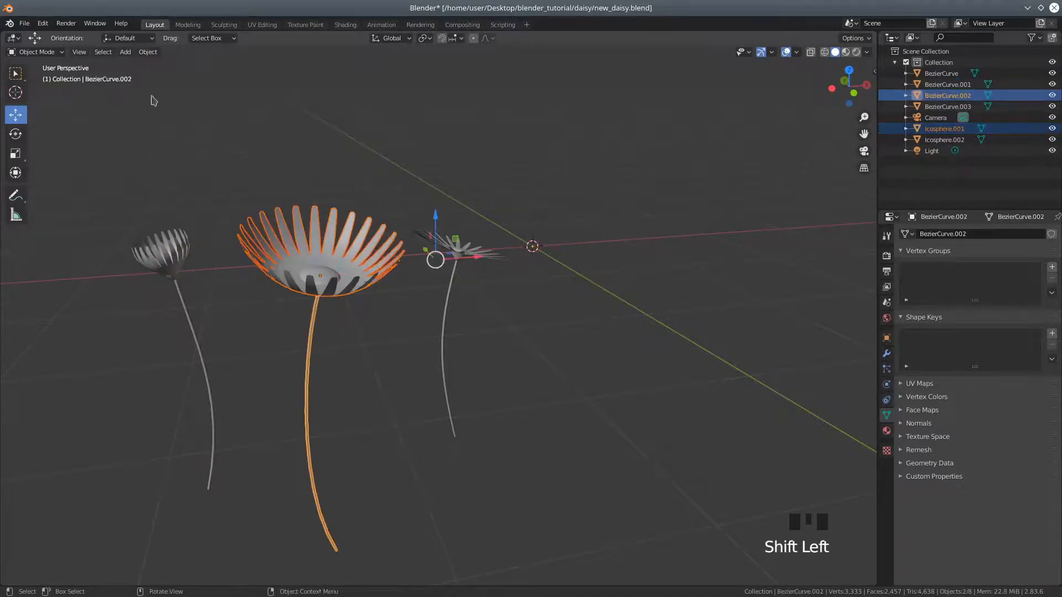
left_click(148, 51)
left_click(167, 159)
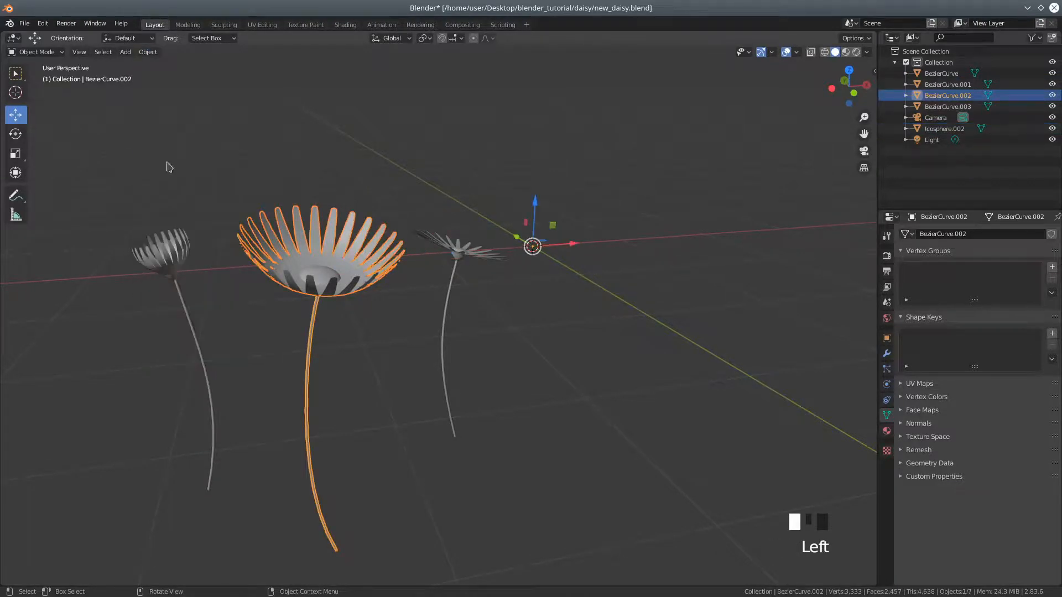
Select the flat, wide-open daisy's flower head together with its stem and join them into one object.
left_click(486, 259)
left_click(452, 291, "shift")
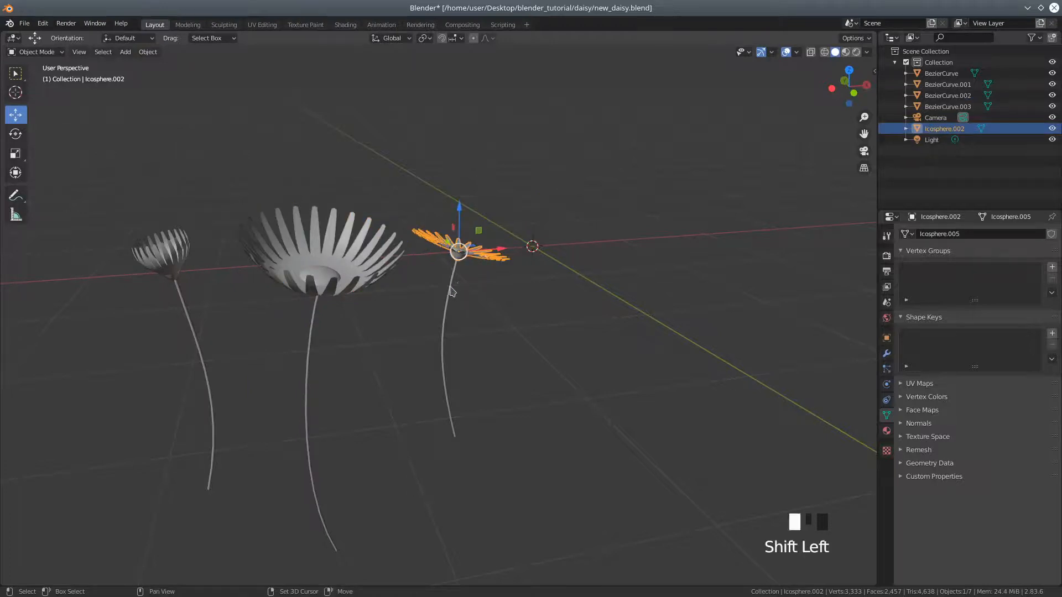
left_click(148, 52)
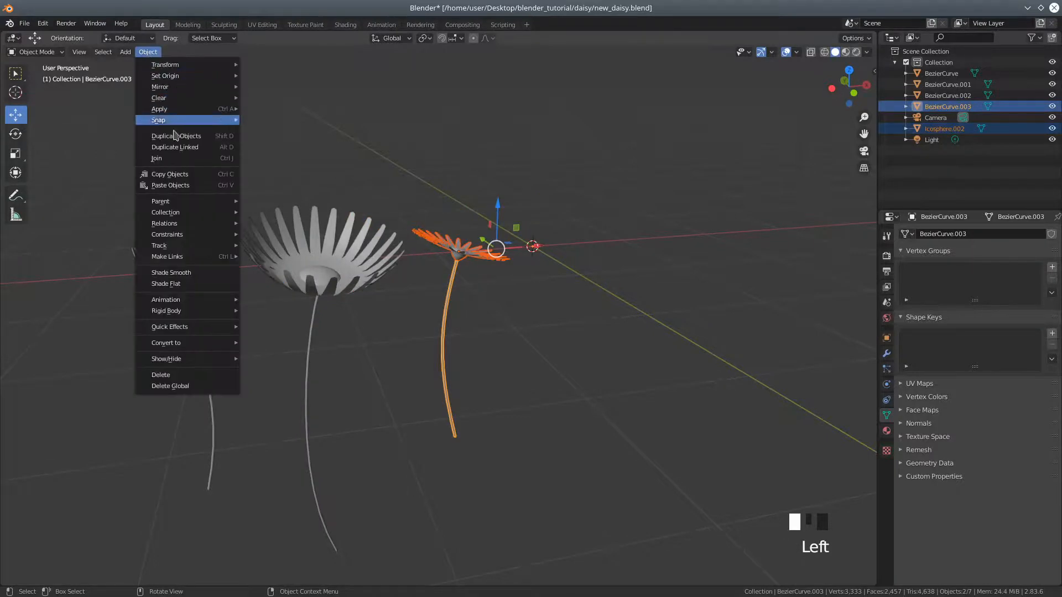
left_click(174, 160)
scroll(559, 311, "down", 3)
middle_click_drag(542, 398, 473, 368)
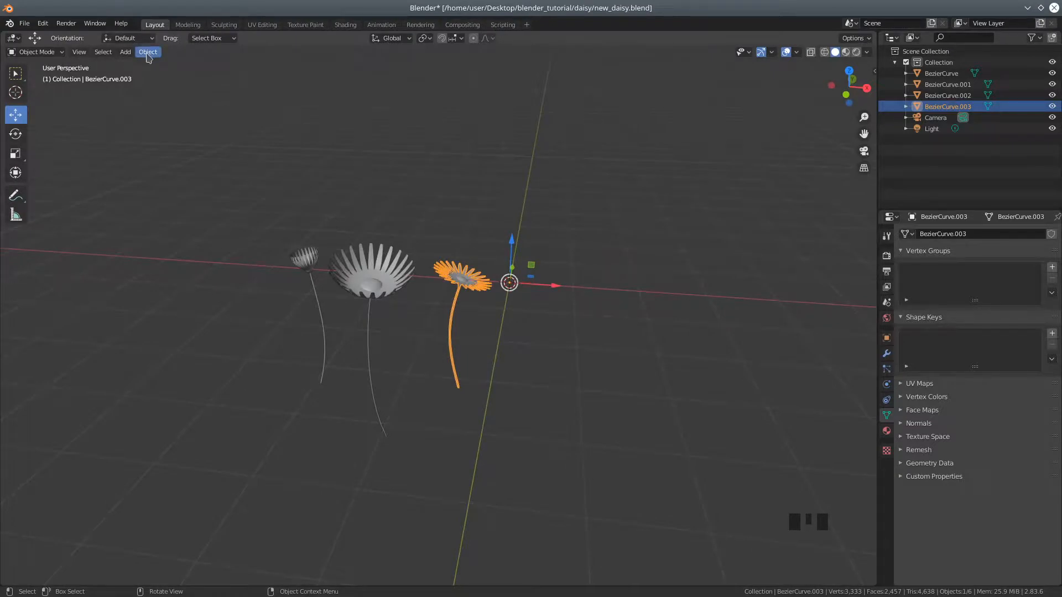
In Edit Mode, select all of the flat daisy and move its stem base to the world origin, raising it about 2.06 m along Z.
left_click(36, 51)
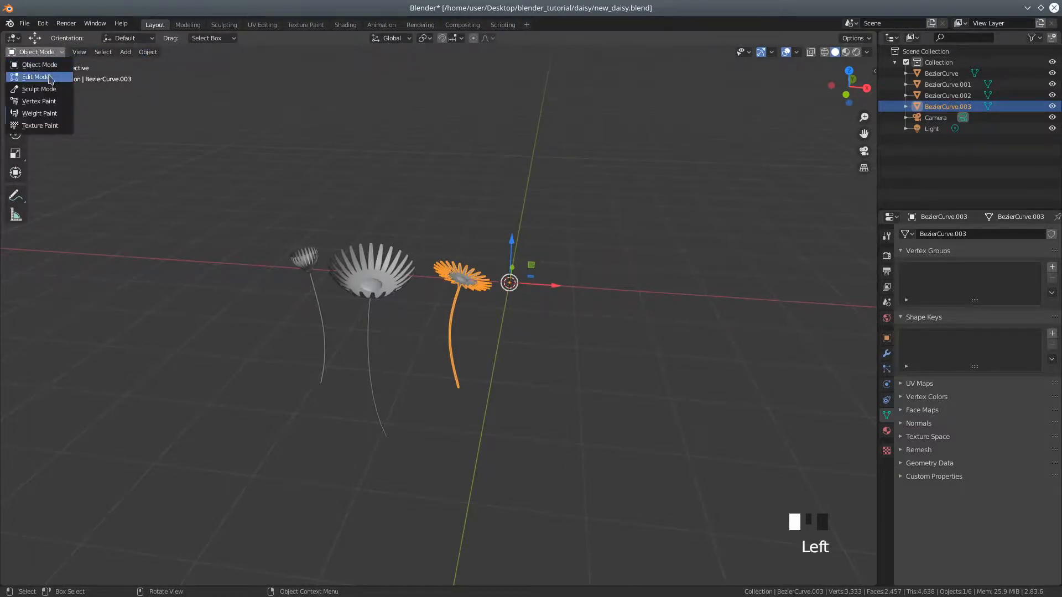
left_click(33, 76)
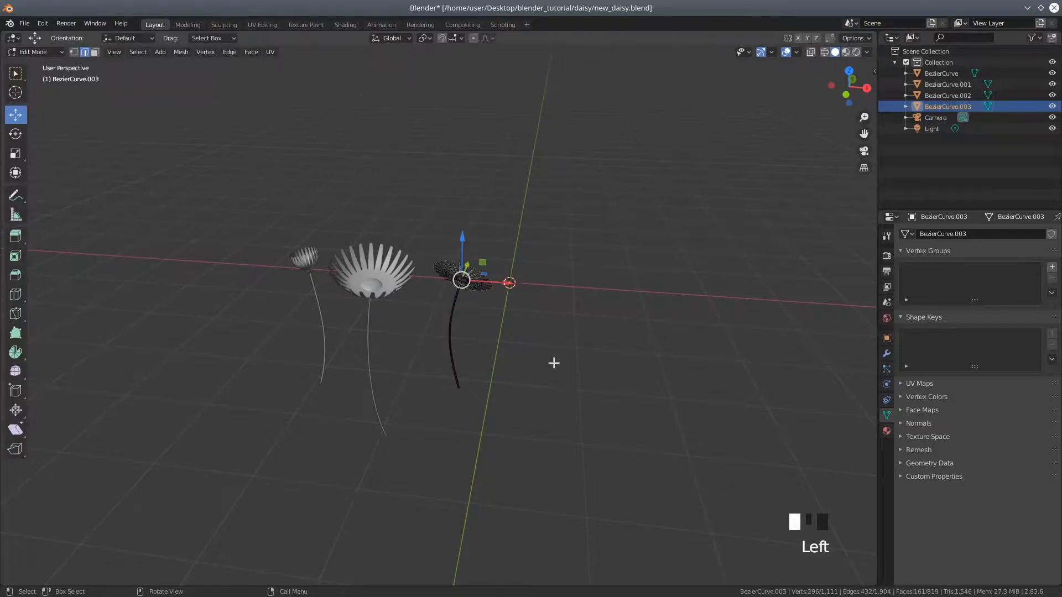
key("a")
middle_click_drag(522, 352, 508, 329)
left_click(512, 297)
left_click_drag(512, 297, 543, 308)
left_click_drag(524, 255, 515, 120)
middle_click_drag(528, 266, 532, 346)
Set the pivot point to 3D Cursor, rotate the flat daisy about 10.8° around it in the view plane, and return to Object Mode.
left_click(426, 38)
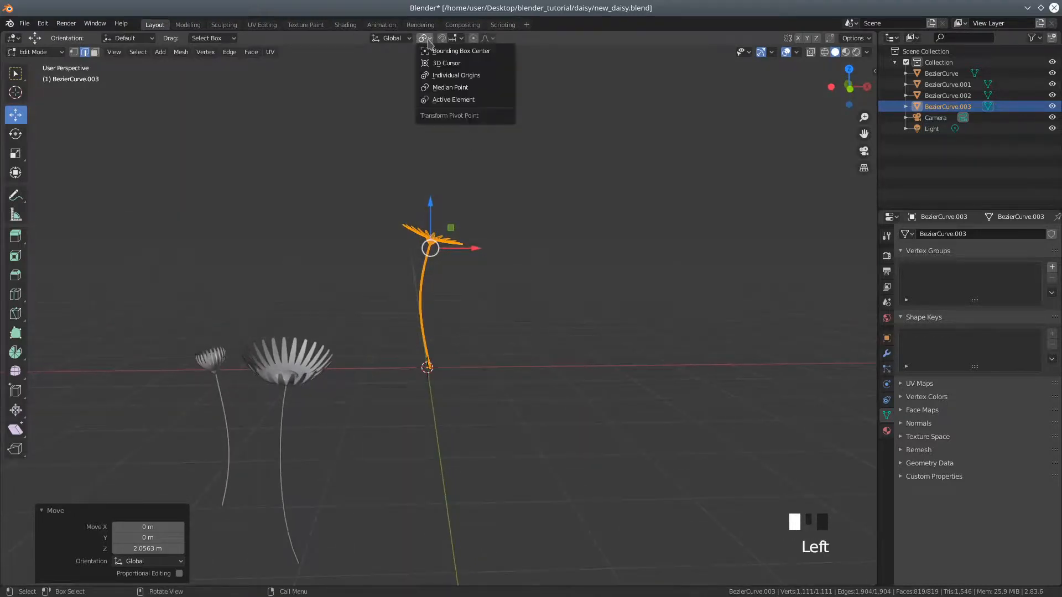
left_click(437, 76)
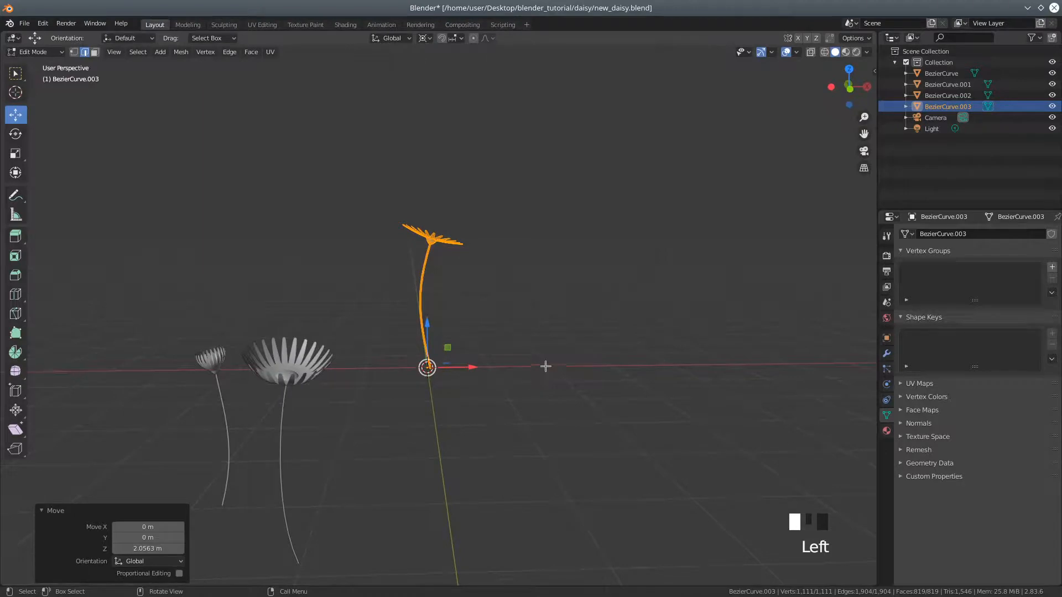
key("r")
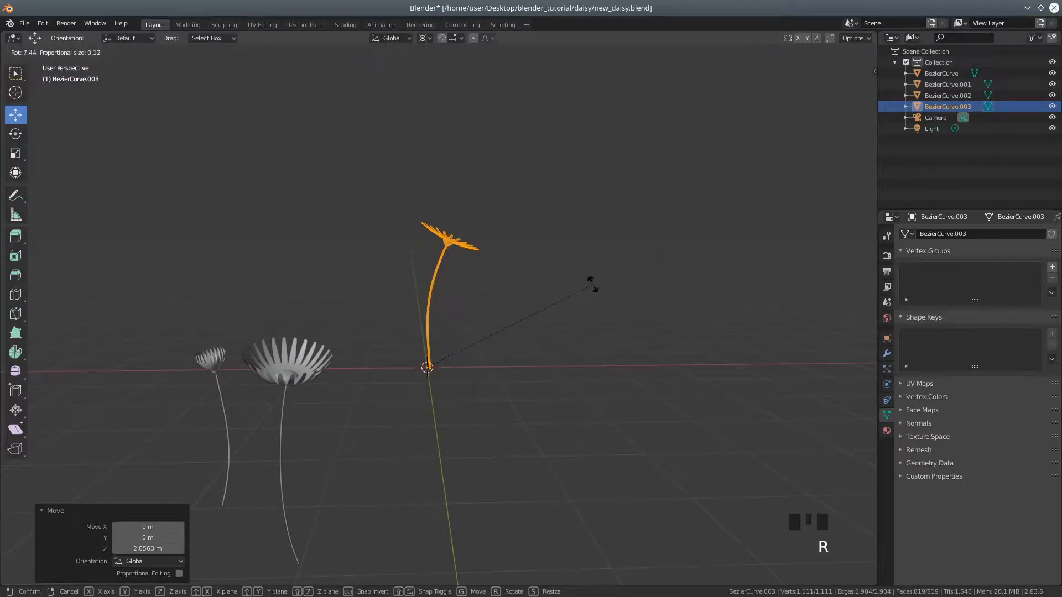
left_click(599, 293)
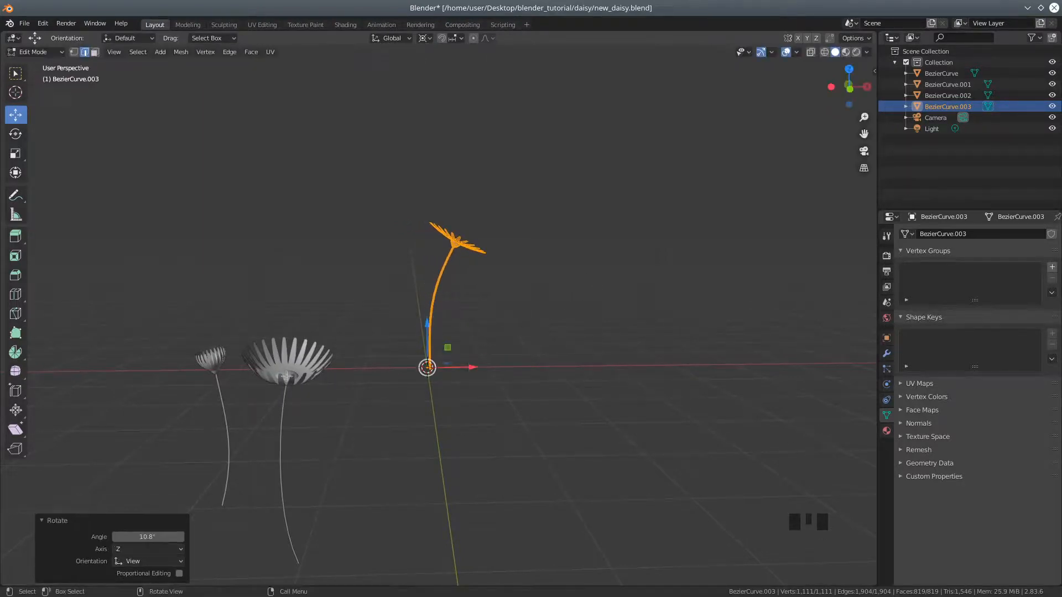
left_click_drag(40, 57, 40, 66)
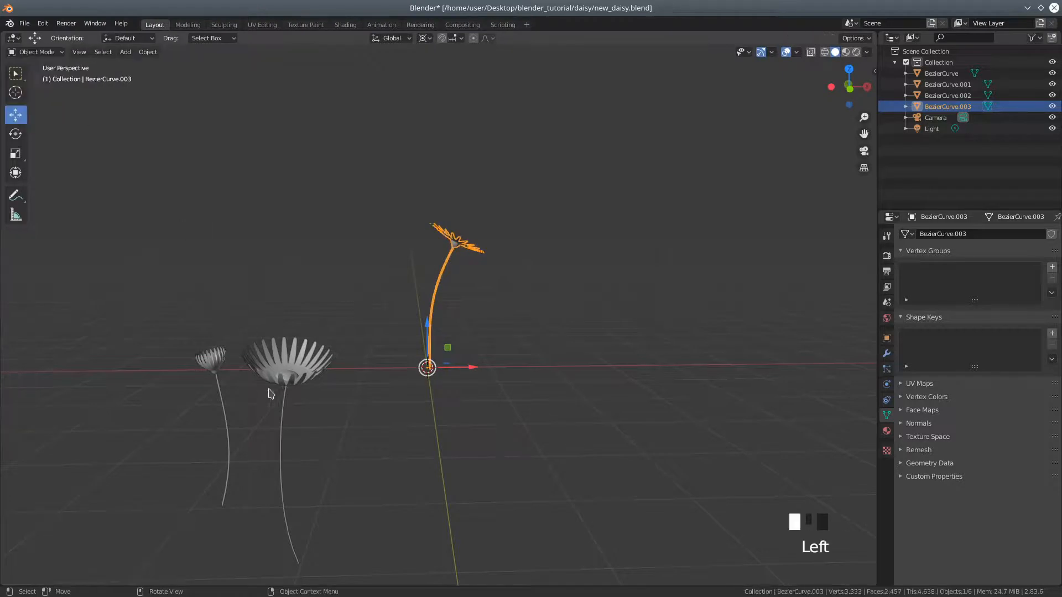
Select the large middle daisy, enter Edit Mode with all its geometry selected, and set the pivot point to Median Point.
left_click(286, 390)
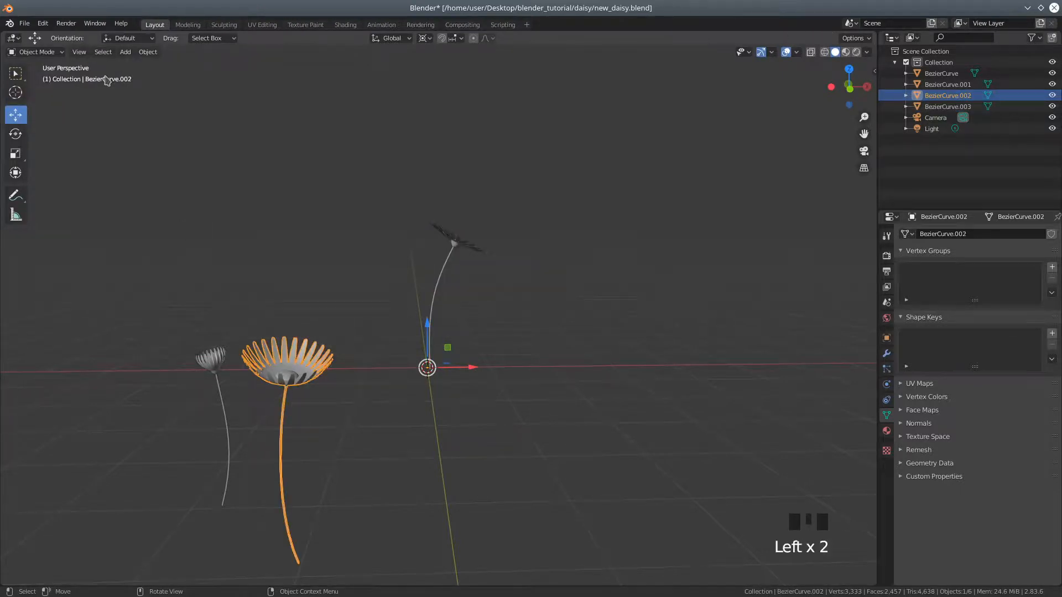
middle_click_drag(393, 479, 356, 493)
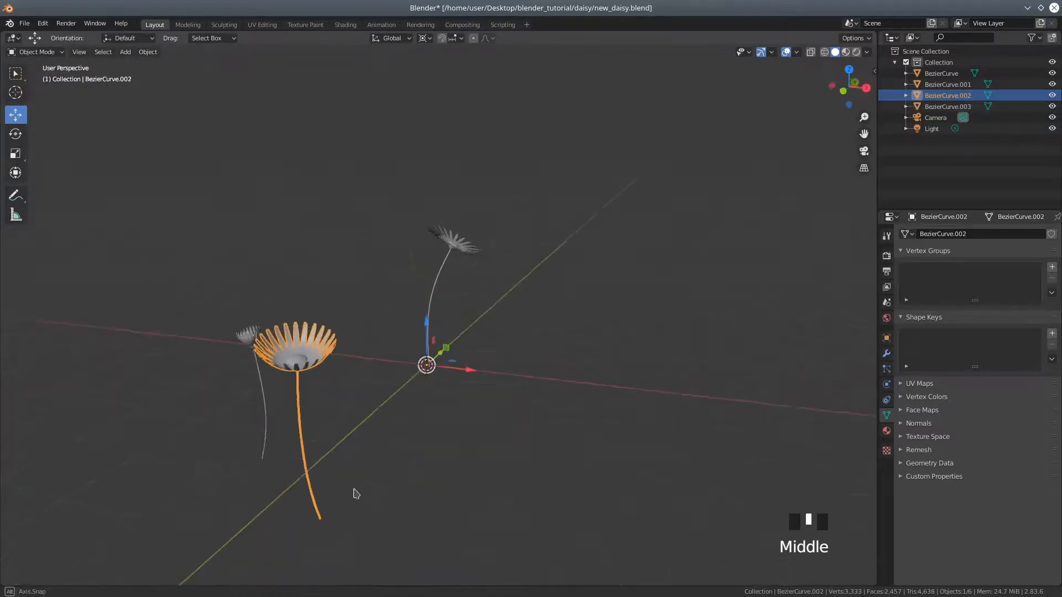
left_click(34, 52)
left_click(32, 78)
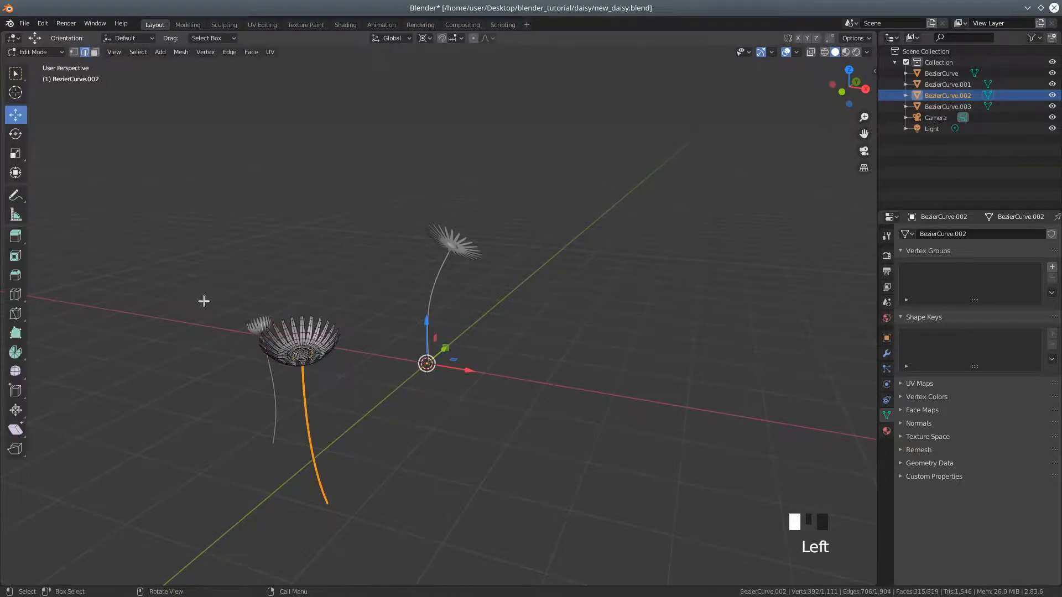
key("a")
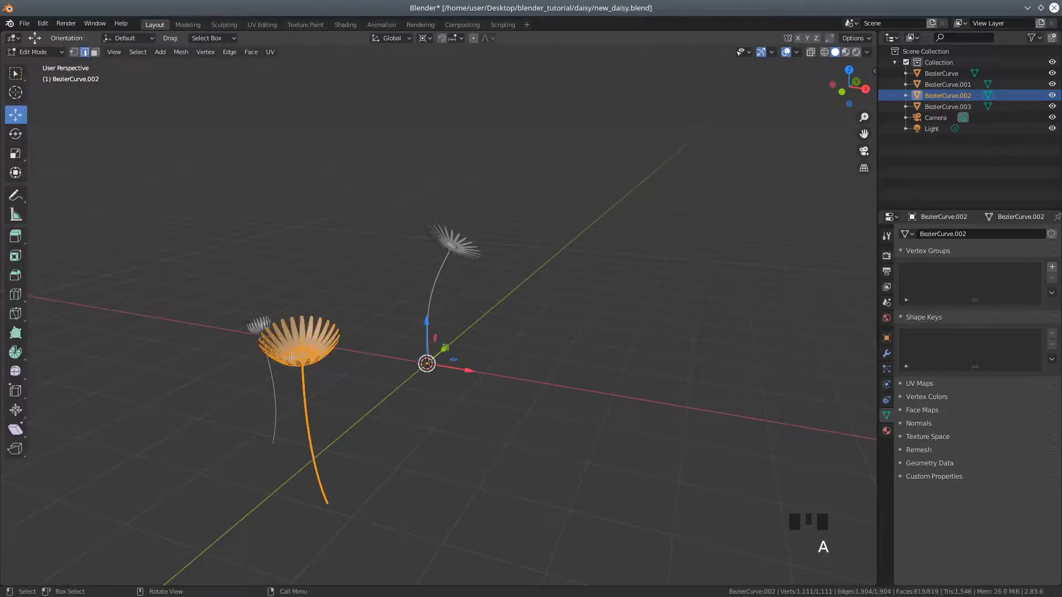
left_click(424, 38)
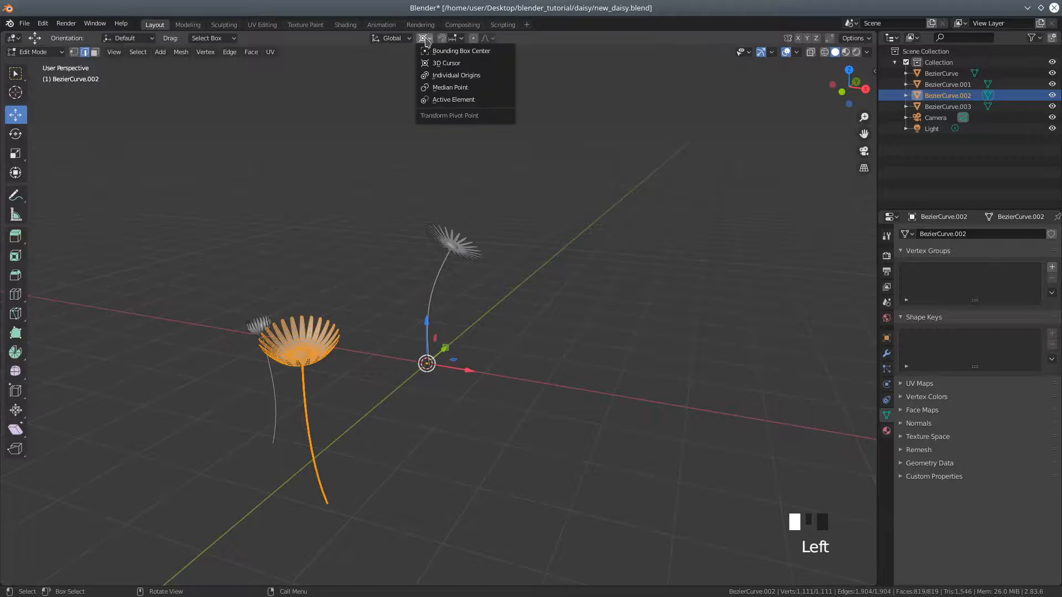
left_click(437, 86)
Move the large daisy until its stem base sits at the world origin, finishing with about -0.089 m along X.
middle_click_drag(333, 395, 402, 372)
left_click_drag(405, 347, 469, 337)
middle_click_drag(387, 422, 482, 412)
left_click_drag(336, 374, 391, 157)
middle_click_drag(497, 382, 484, 270)
left_click_drag(524, 182, 442, 187)
middle_click_drag(460, 349, 513, 283)
left_click_drag(432, 139, 461, 172)
middle_click_drag(513, 311, 474, 324)
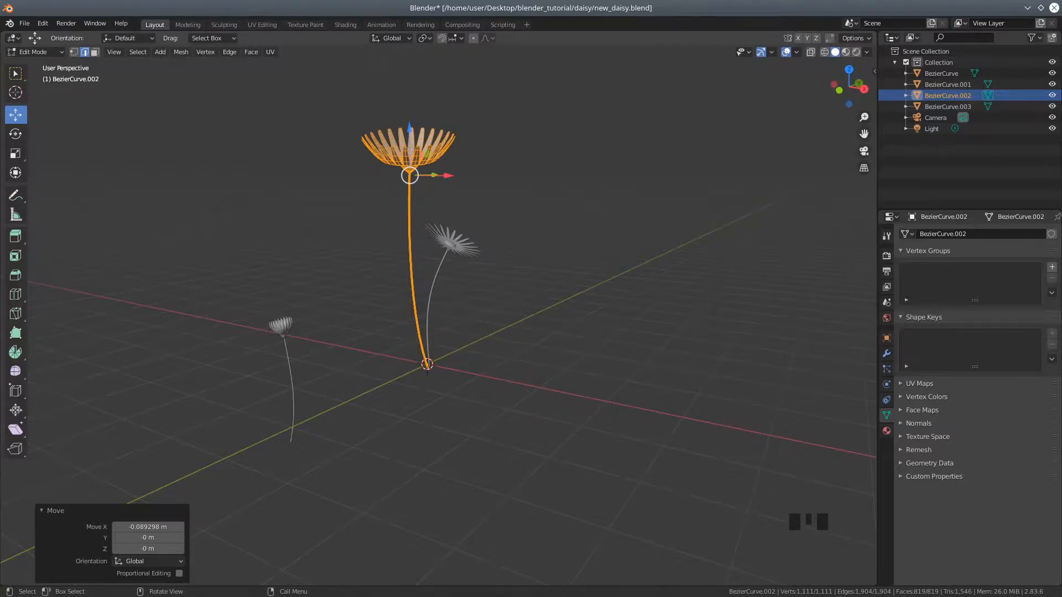
Rotate the large daisy's geometry around the global Z axis.
key("r")
key("z")
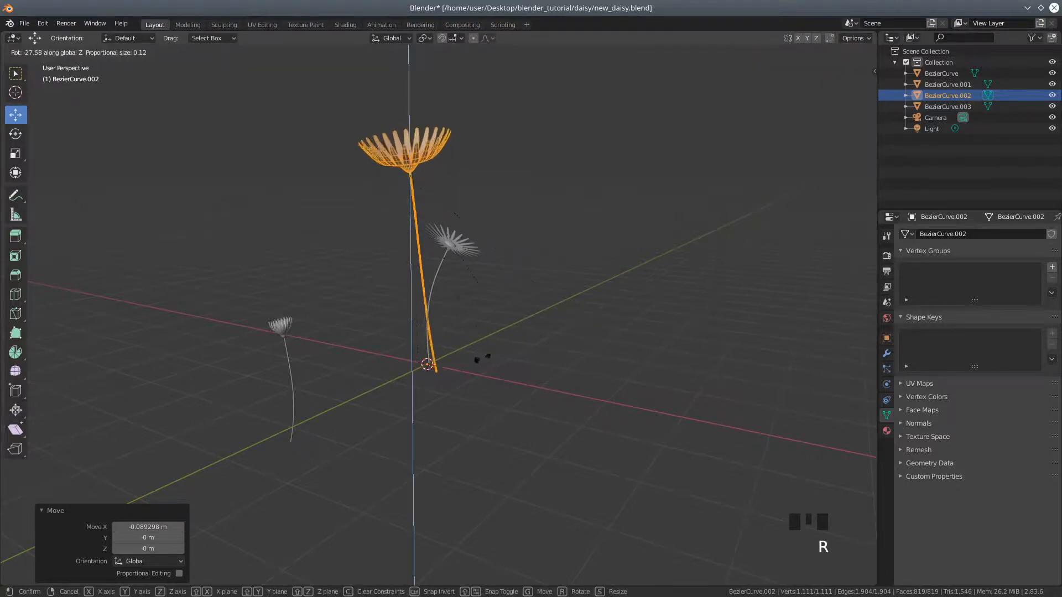
left_click(406, 381)
Realign the large daisy's stem base with the world origin, moving it about 0.164 m along Y, and return to Object Mode.
middle_click_drag(488, 286, 515, 313)
left_click_drag(464, 201, 438, 206)
middle_click_drag(439, 206, 412, 309)
left_click_drag(443, 175, 453, 172)
middle_click_drag(453, 172, 467, 267)
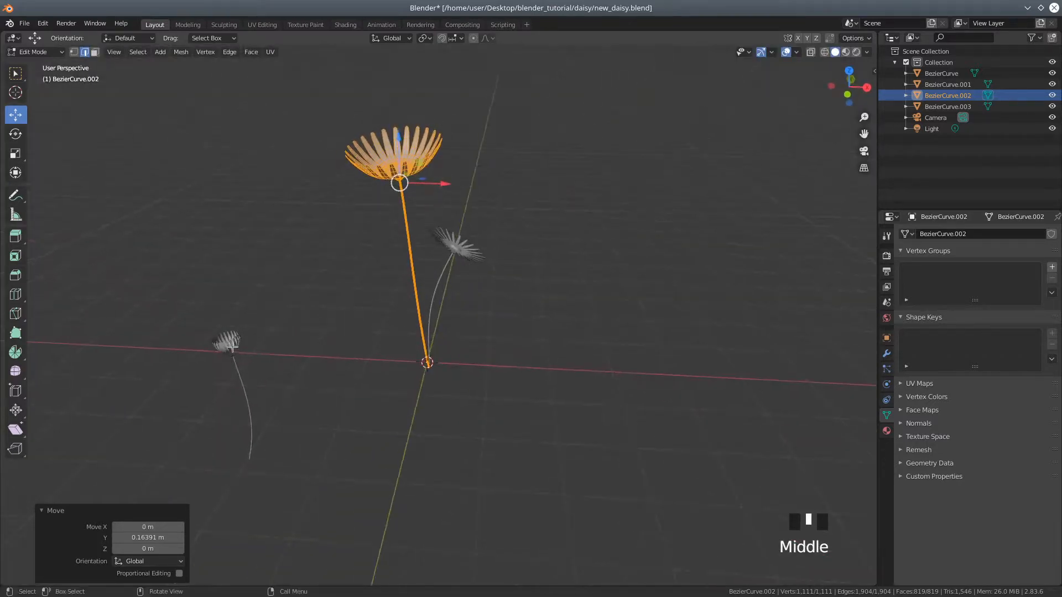
left_click(34, 51)
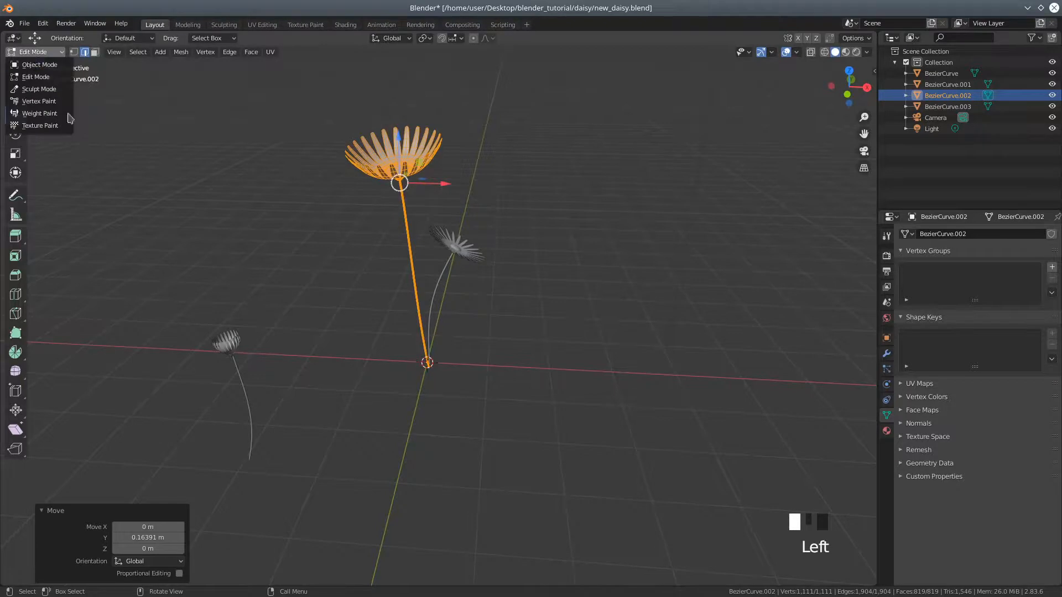
left_click(34, 52)
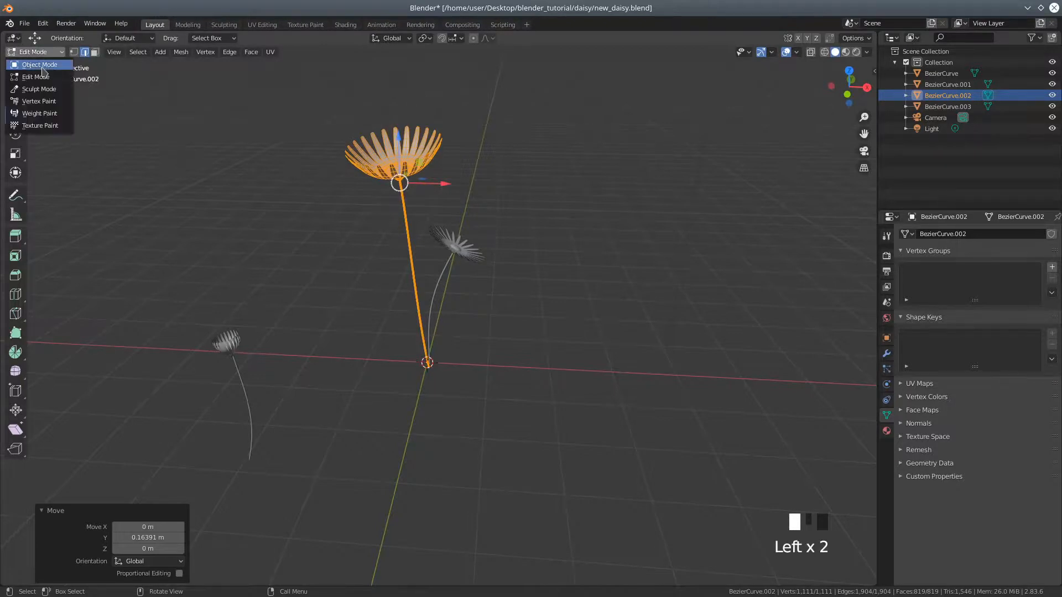
left_click(32, 65)
Try to move the closed daisy's selected geometry toward the origin in Edit Mode, about 2.69 m along Y, and undo the move.
left_click(234, 349)
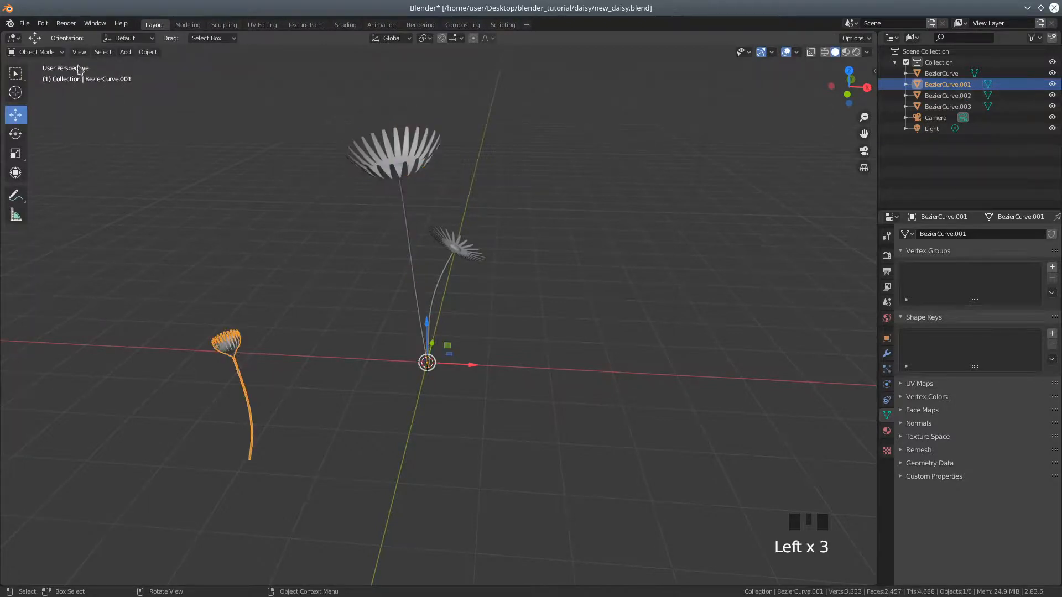
left_click(41, 54)
left_click(42, 78)
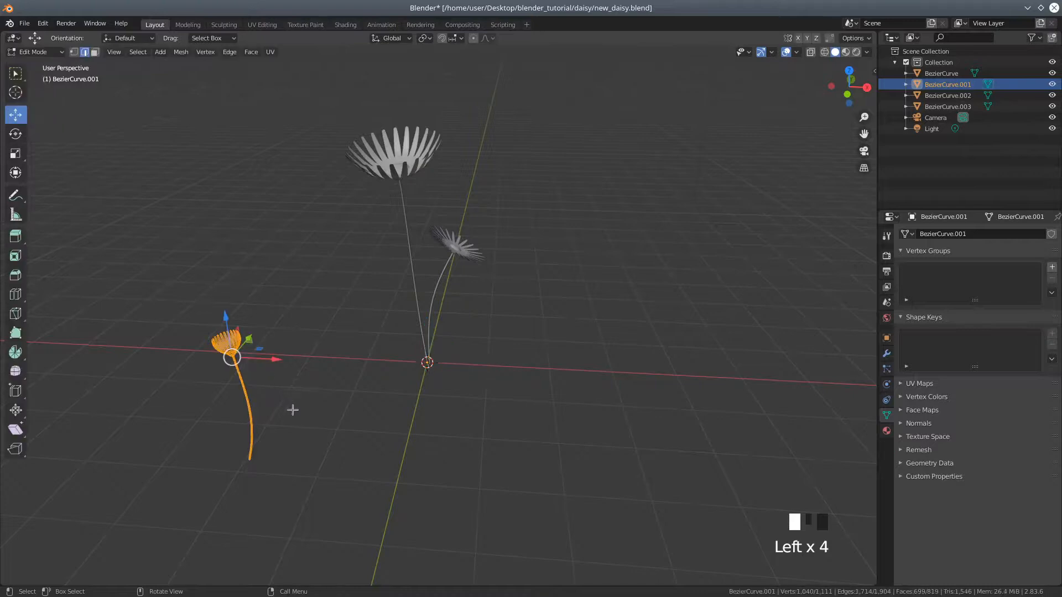
middle_click_drag(352, 366, 326, 318)
left_click_drag(312, 293, 401, 248)
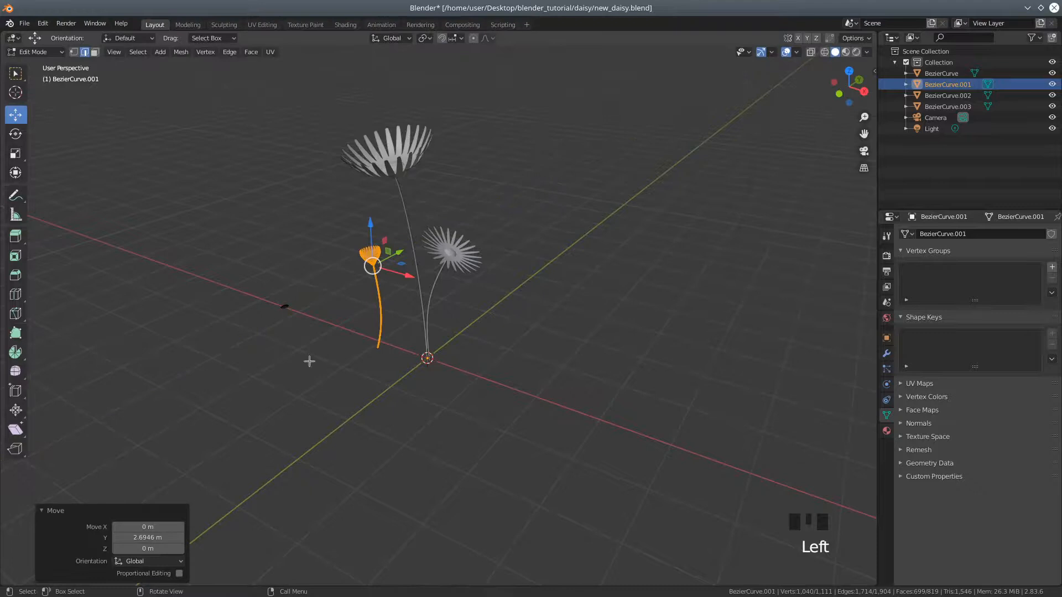
scroll(268, 399, "up", 4)
middle_click_drag(248, 391, 245, 355)
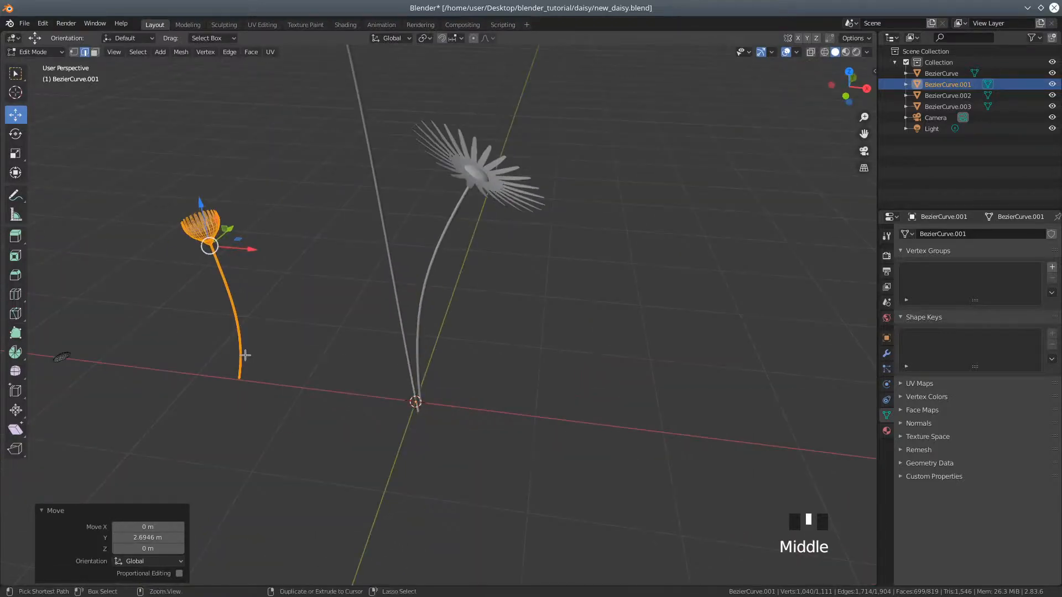
key("ctrl+z")
Return to Object Mode, deselect the closed daisy and switch the viewport to Wireframe shading.
middle_click_drag(155, 432, 538, 393, "shift")
scroll(353, 470, "up", 4)
middle_click_drag(259, 401, 236, 368)
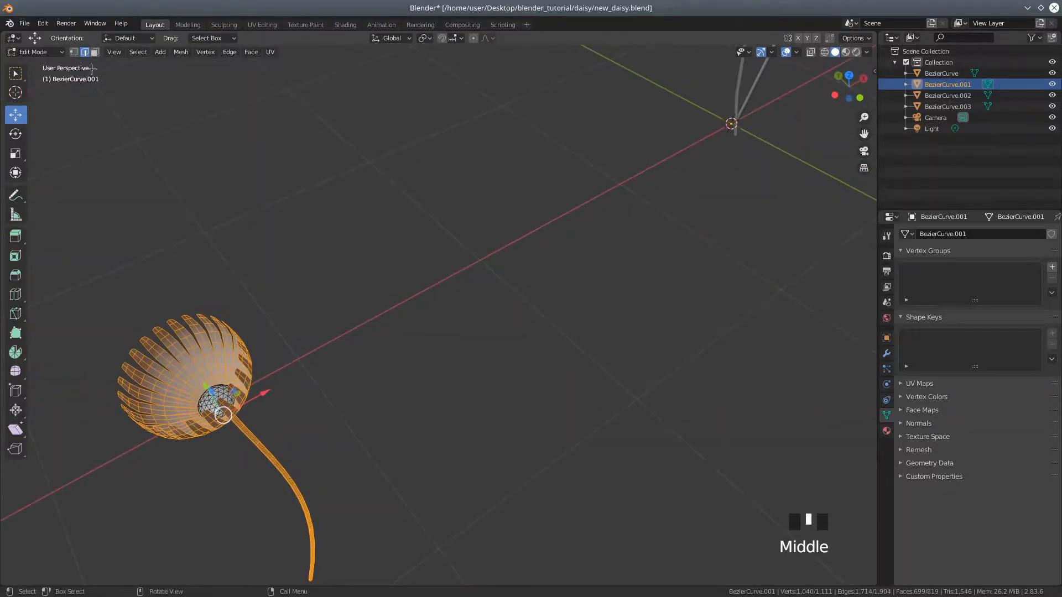
left_click(48, 52)
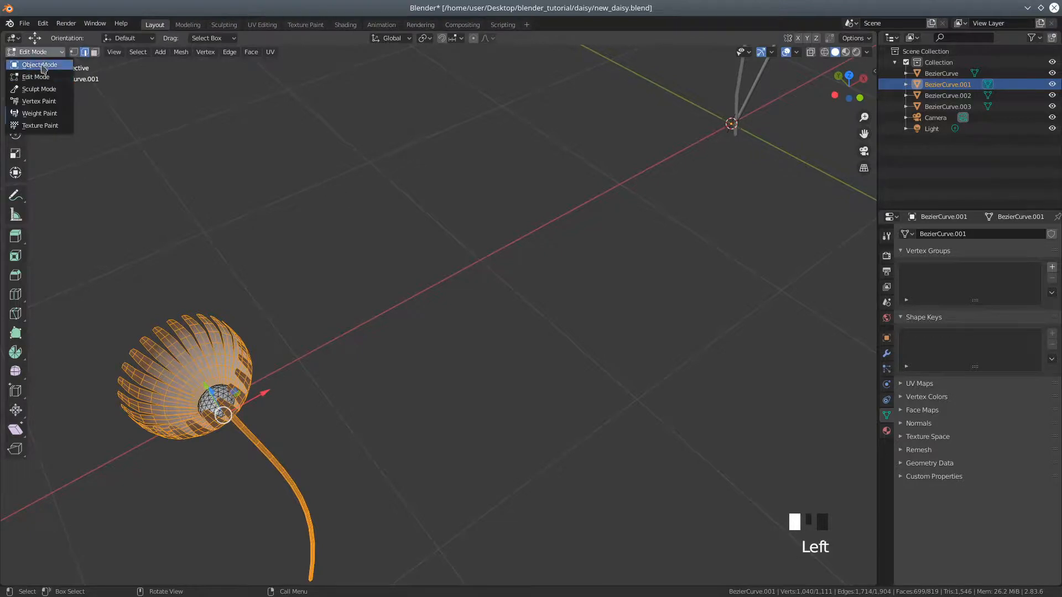
left_click(40, 65)
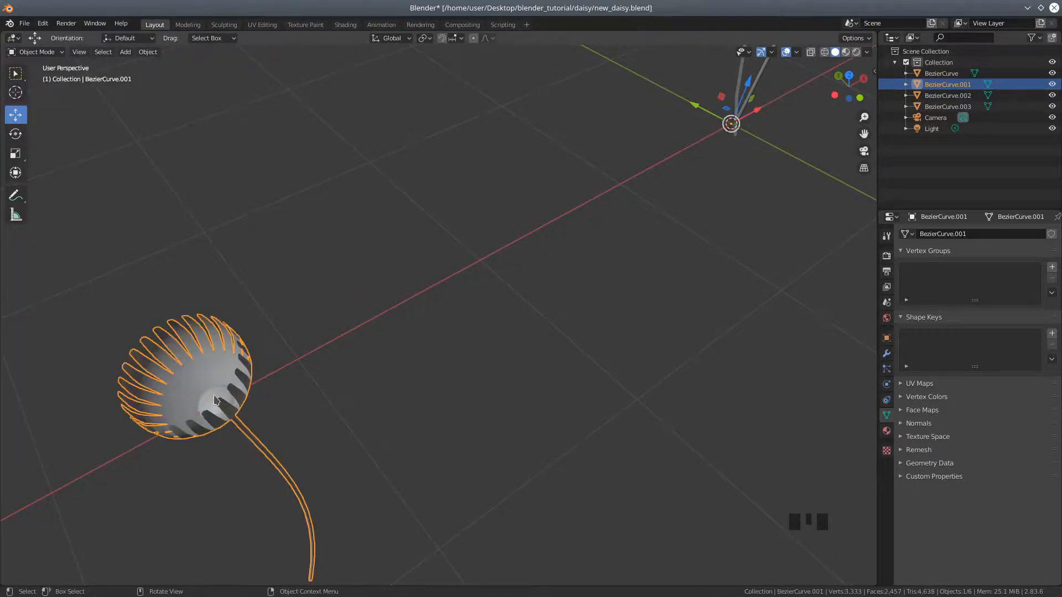
left_click(287, 404)
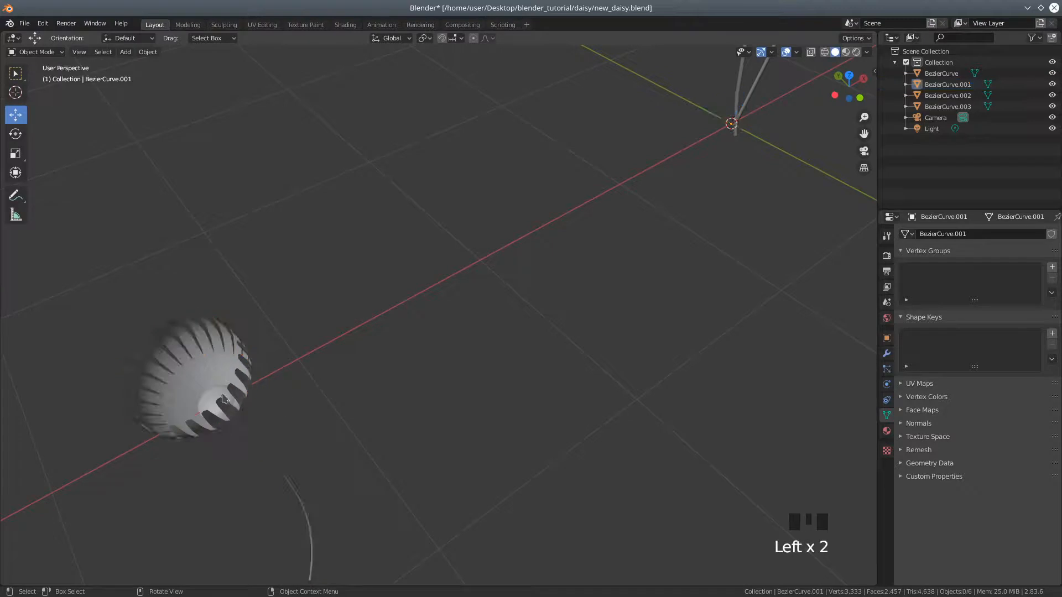
left_click(824, 52)
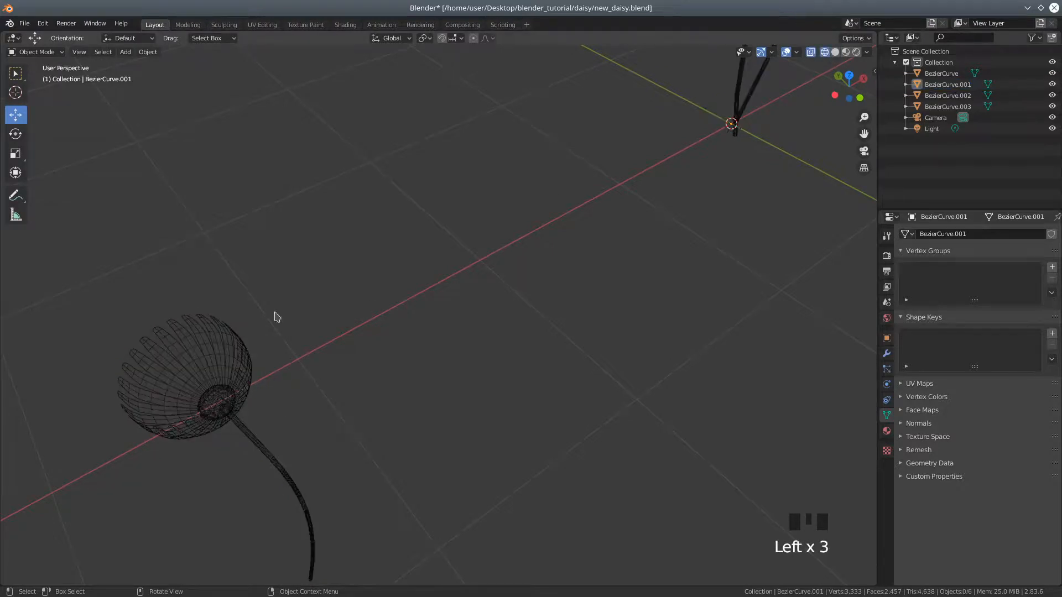
Select the closed daisy in the wireframe view and enter Edit Mode.
left_click(219, 392)
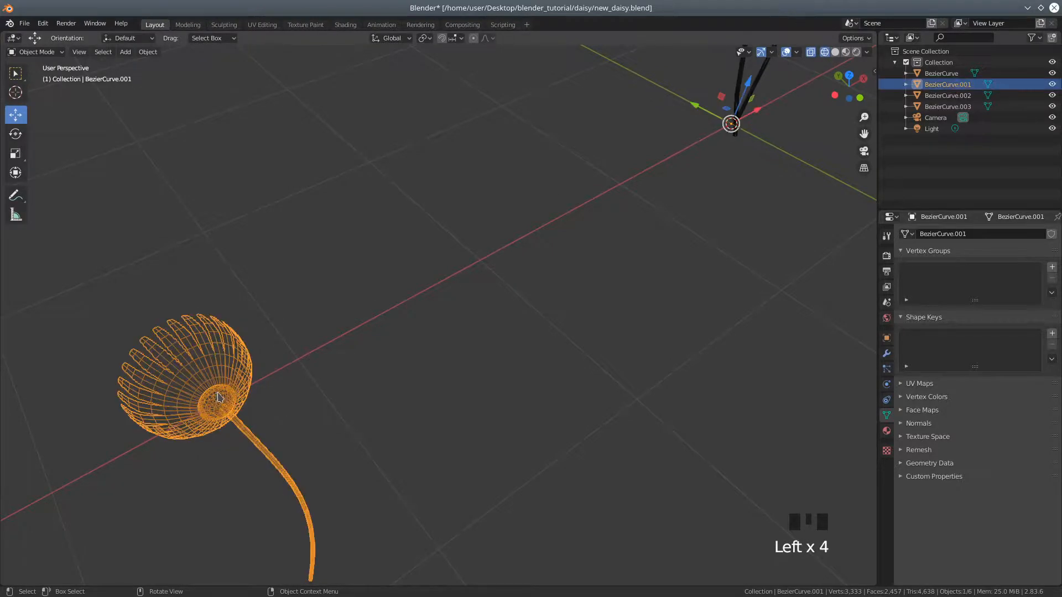
scroll(318, 352, "down", 3)
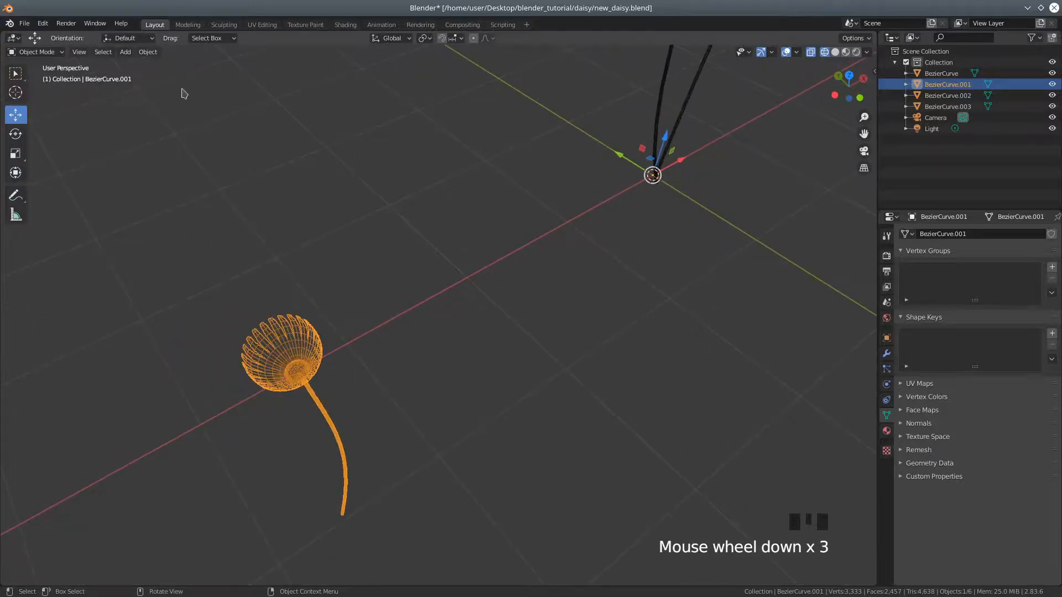
middle_click_drag(441, 411, 339, 339)
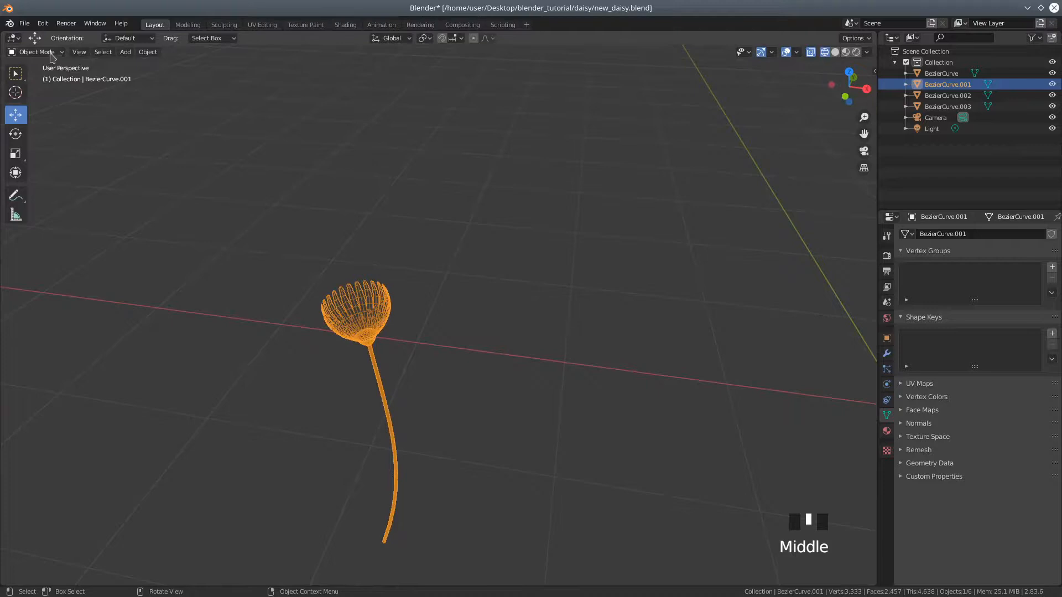
left_click(33, 51)
left_click(45, 72)
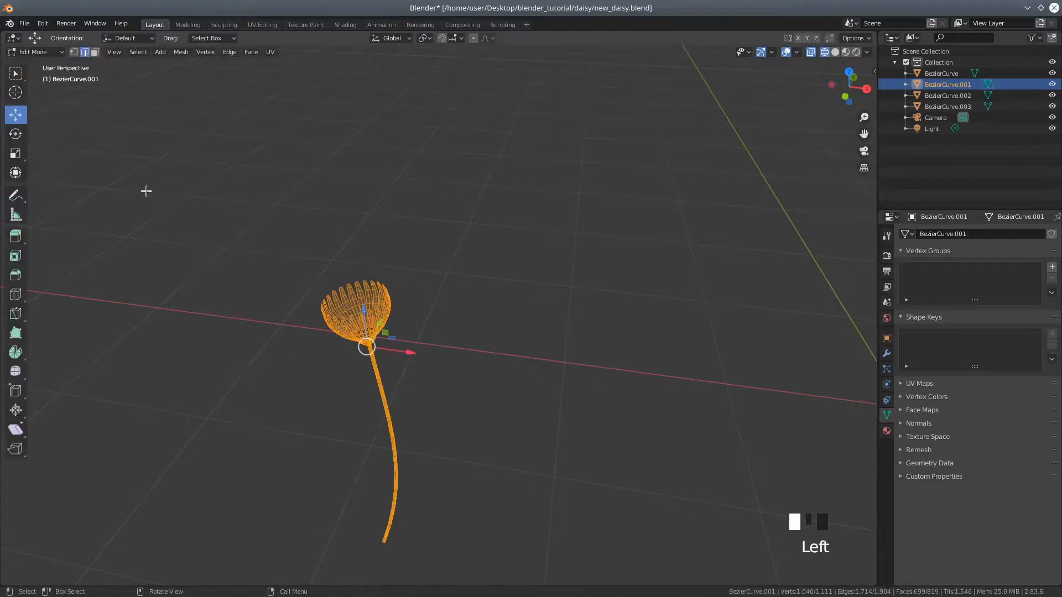
Switch to vertex selection and add the closed daisy's inner disc to the selection with Select Linked.
scroll(180, 357, "up", 3)
middle_click_drag(180, 358, 531, 238)
scroll(354, 411, "up", 4)
scroll(354, 411, "up", 5)
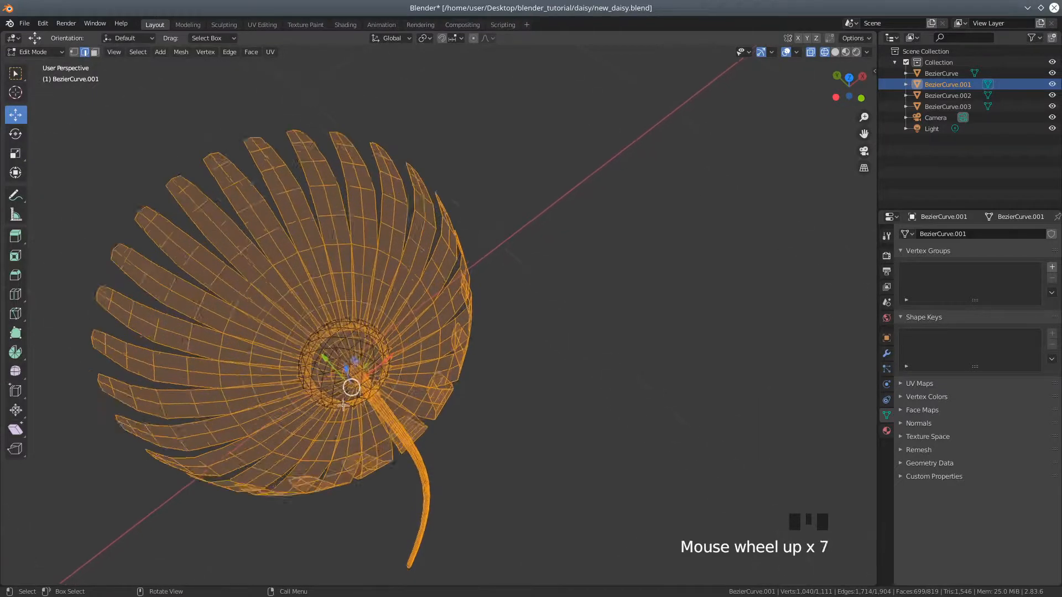
left_click(75, 51)
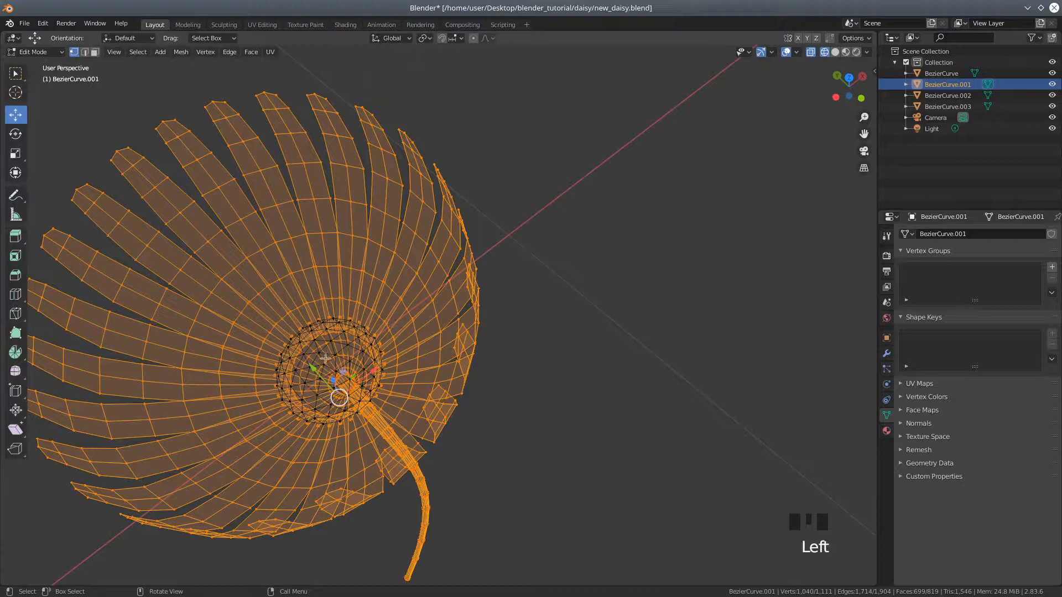
key("l")
scroll(390, 322, "down", 3)
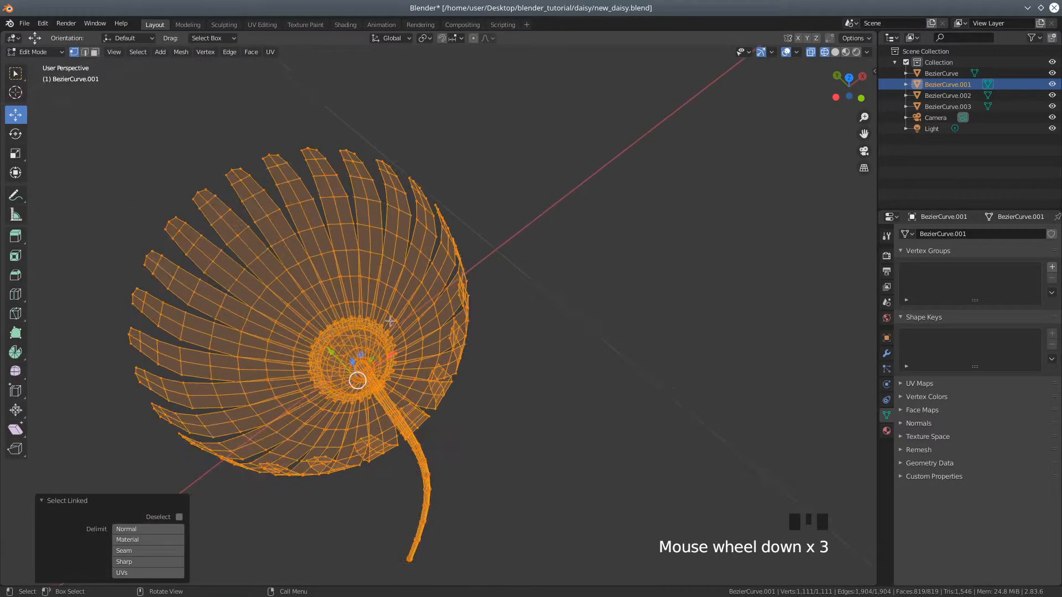
Return to Object Mode and try to join the closed daisy's parts into a single object.
left_click(180, 53)
left_click(183, 54)
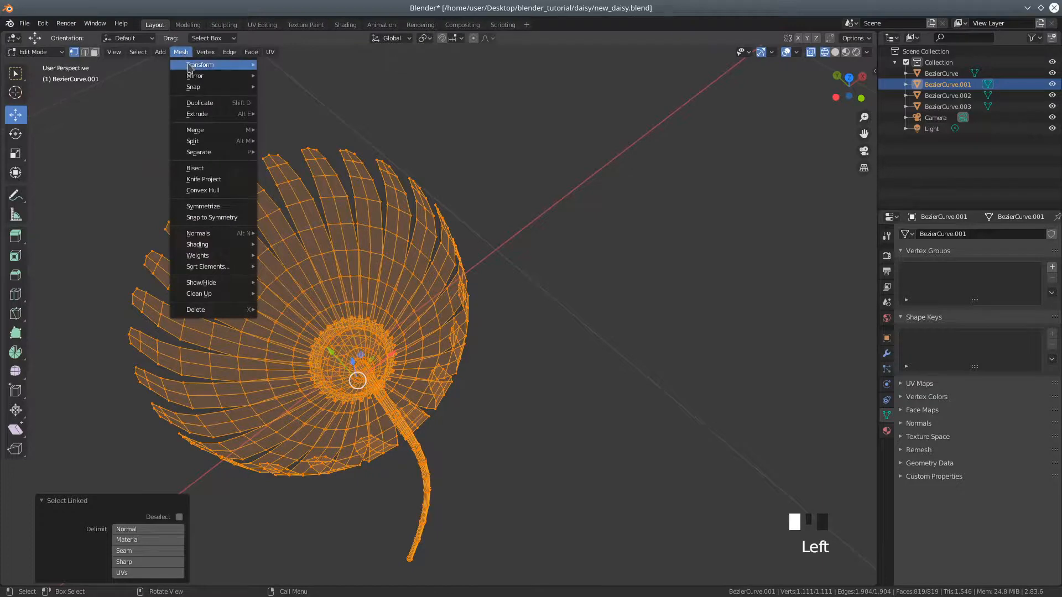
mouse_move(189, 68)
left_click(35, 52)
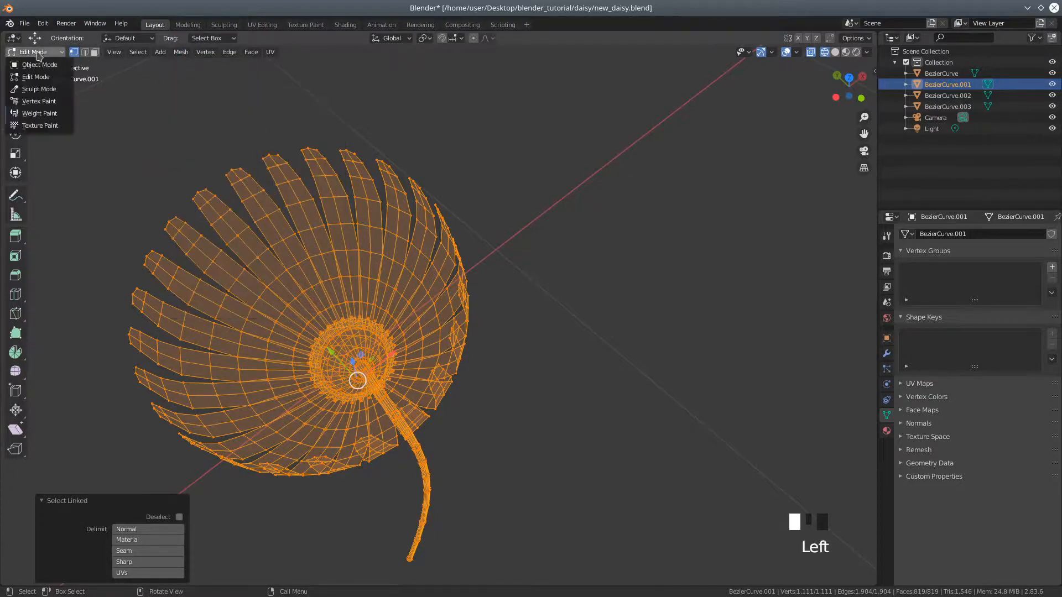
left_click(39, 66)
scroll(282, 214, "down", 3)
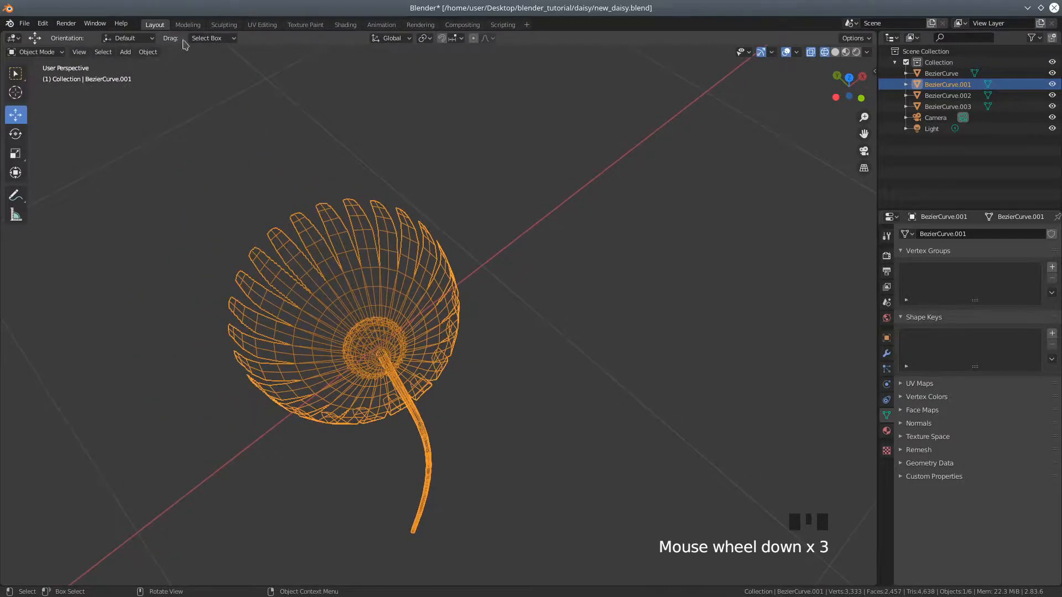
left_click(147, 53)
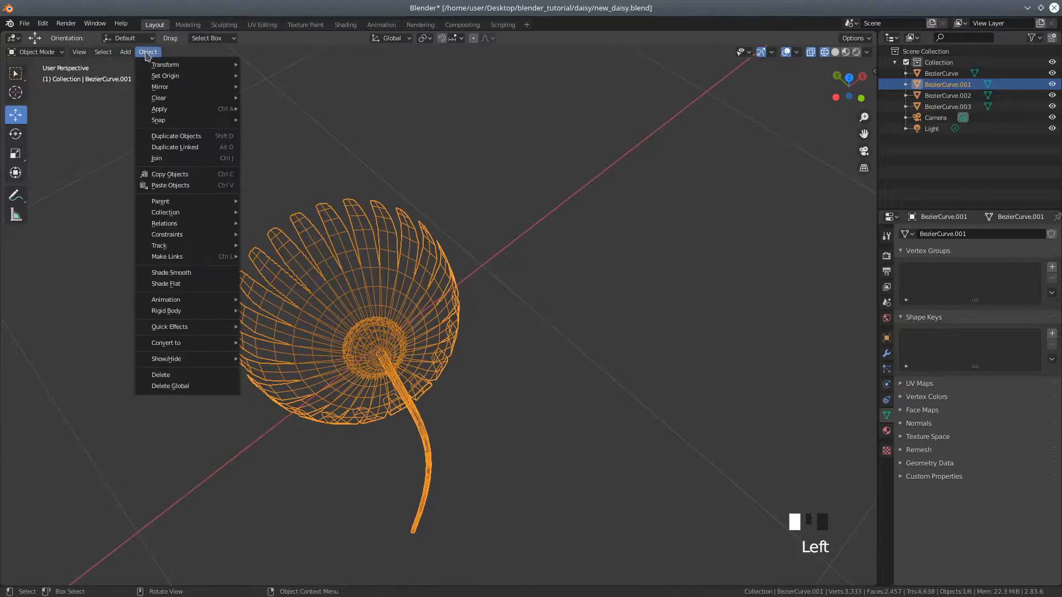
left_click(166, 159)
scroll(572, 268, "down", 6)
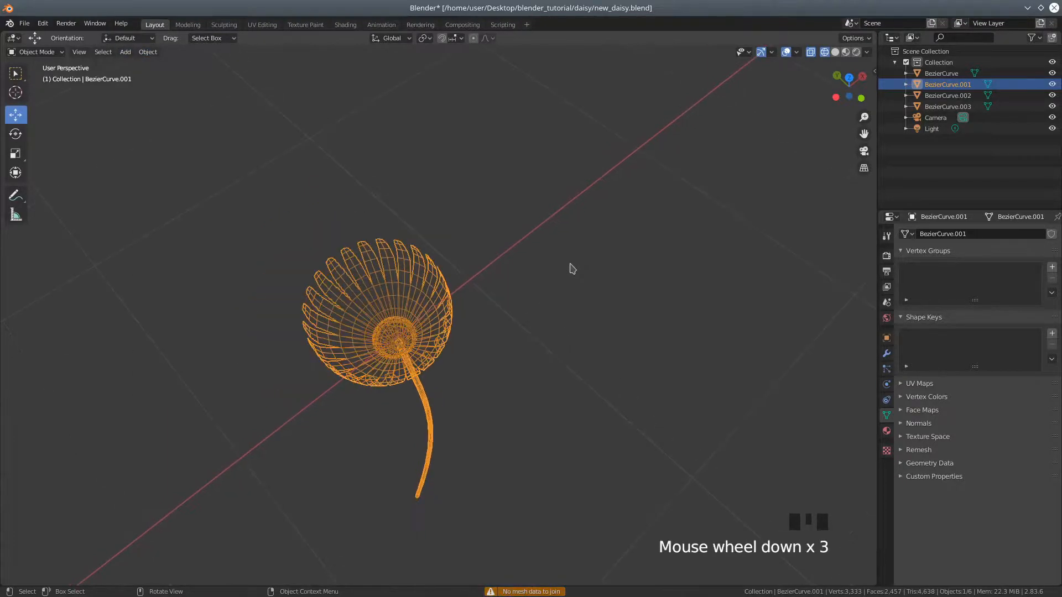
middle_click_drag(569, 310, 337, 208)
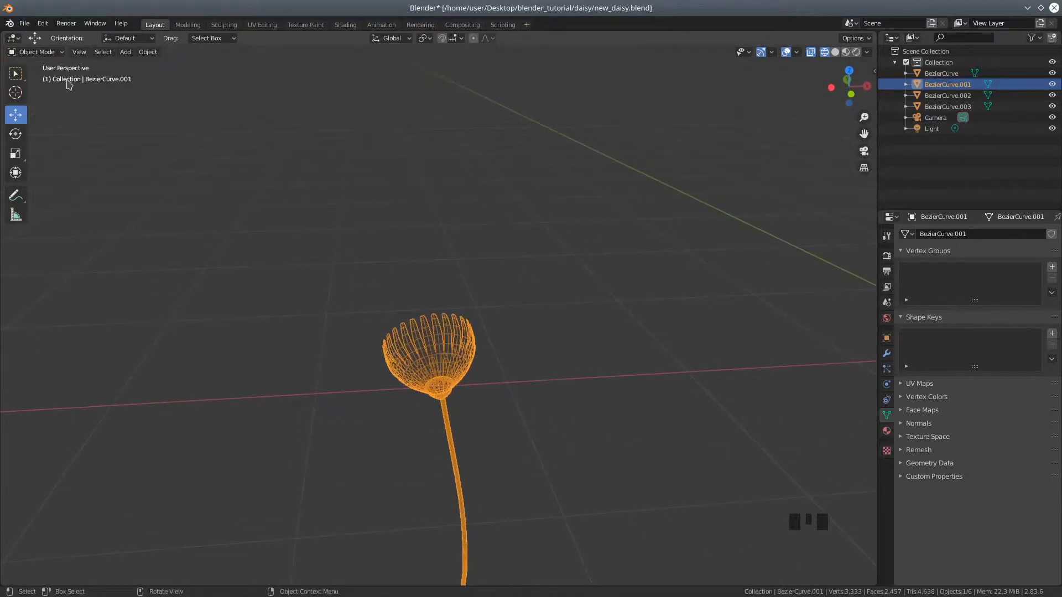
Change the transform pivot point to Individual Origins for the closed daisy.
left_click(430, 38)
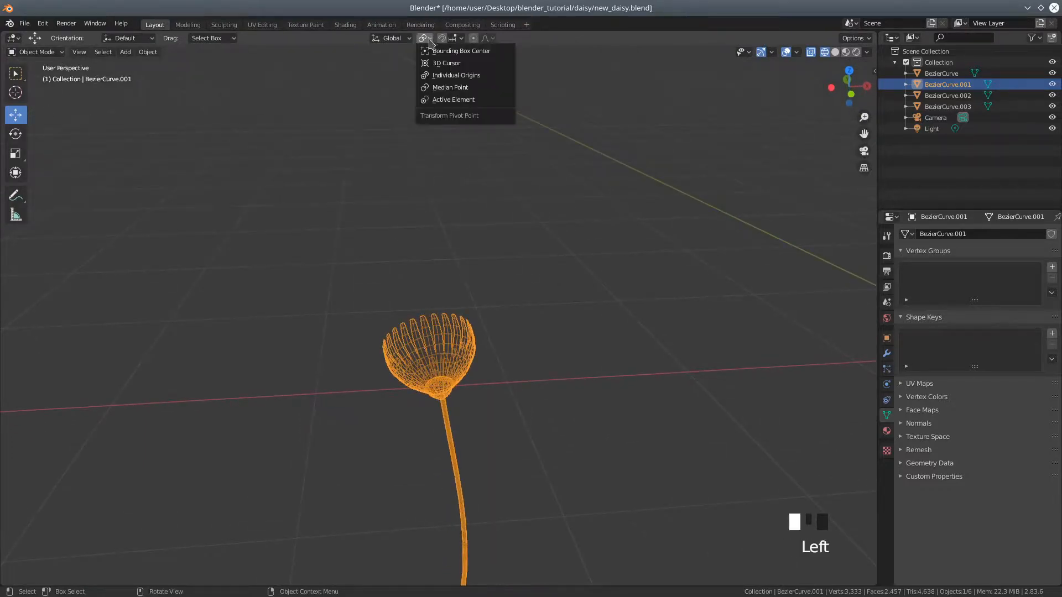
left_click(446, 88)
scroll(505, 195, "down", 6)
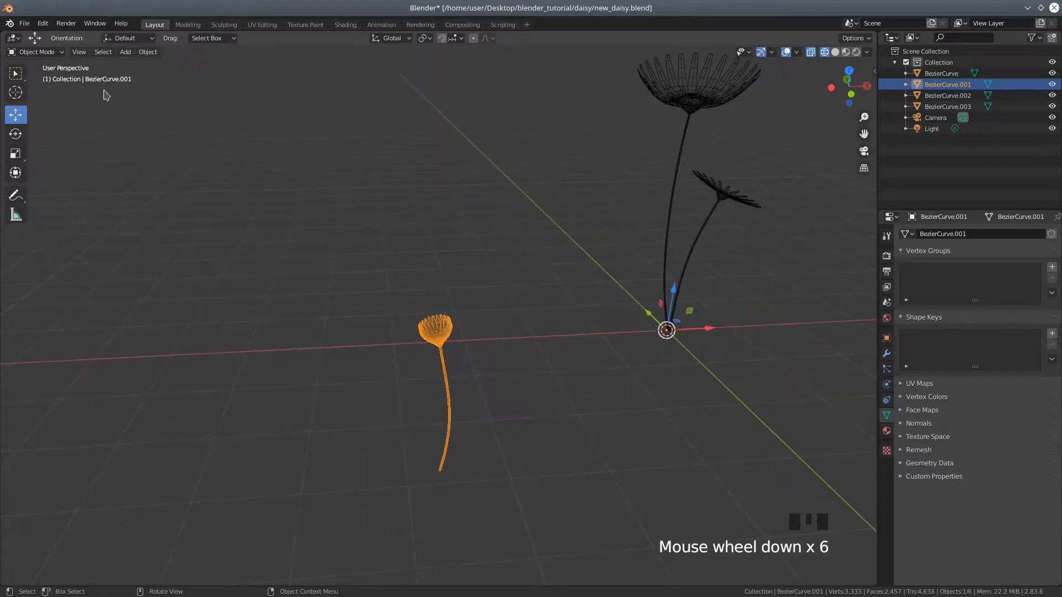
left_click(437, 331)
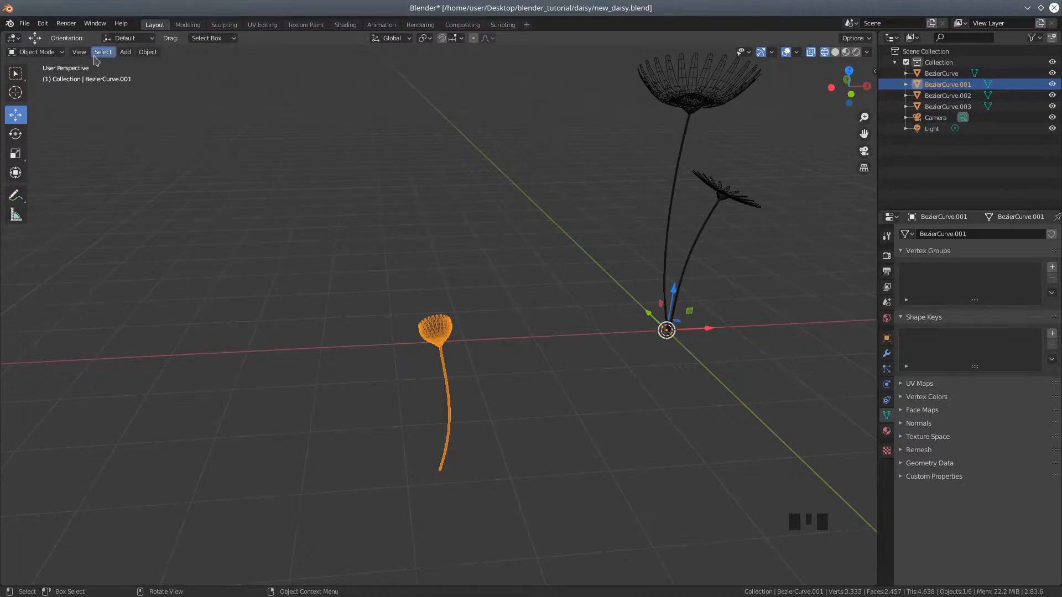
left_click(424, 38)
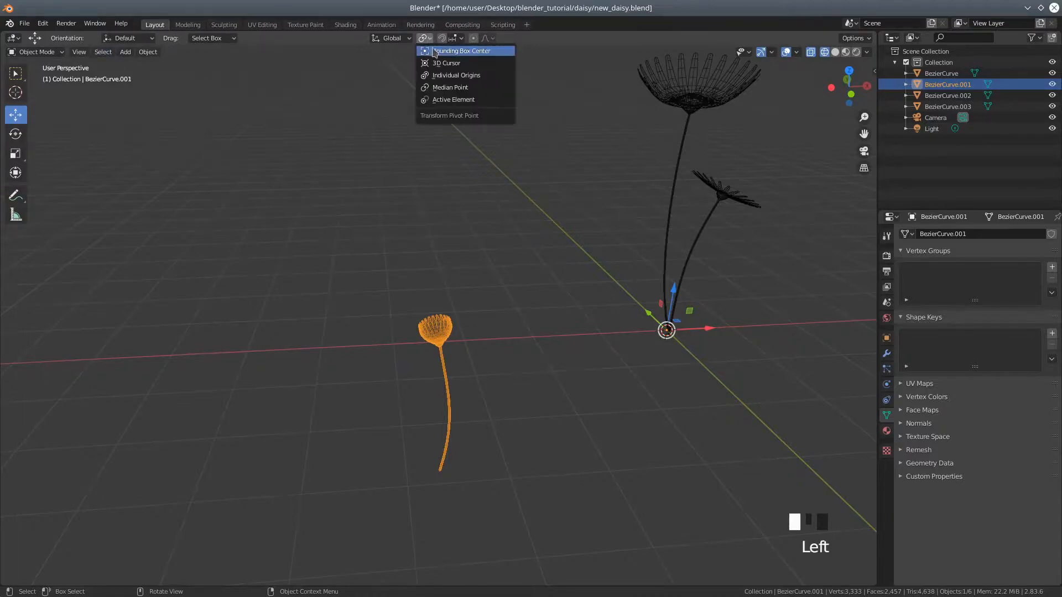
left_click(441, 78)
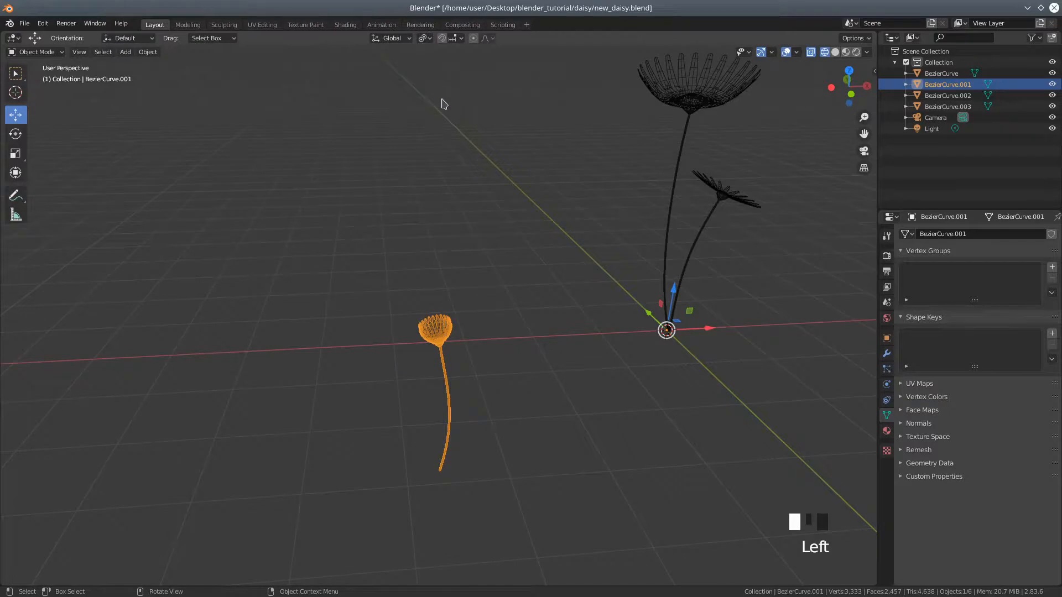
In Edit Mode, move the closed daisy's geometry along X and about 2.14 m up Z so its stem base meets the world origin.
left_click(36, 52)
left_click(33, 79)
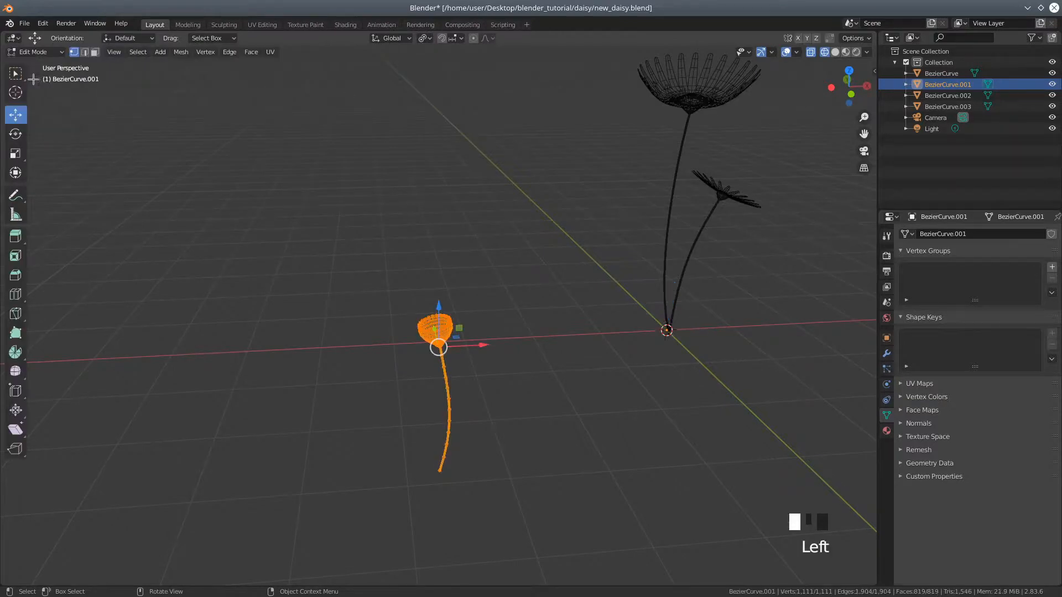
left_click_drag(480, 345, 500, 354)
middle_click_drag(501, 353, 505, 429)
scroll(504, 429, "up", 2)
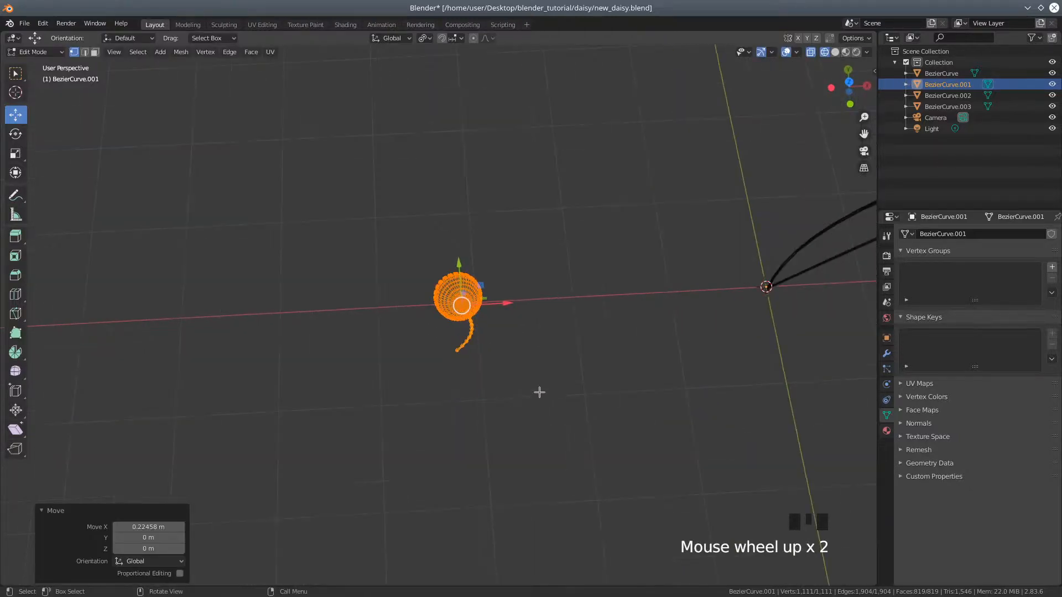
scroll(539, 392, "down", 4)
middle_click_drag(540, 398, 500, 339)
left_click(497, 344)
left_click_drag(497, 344, 661, 334)
left_click_drag(620, 305, 600, 198)
mouse_move(721, 311)
middle_mouse_down()
mouse_move(708, 318)
mouse_move(721, 321)
middle_mouse_up()
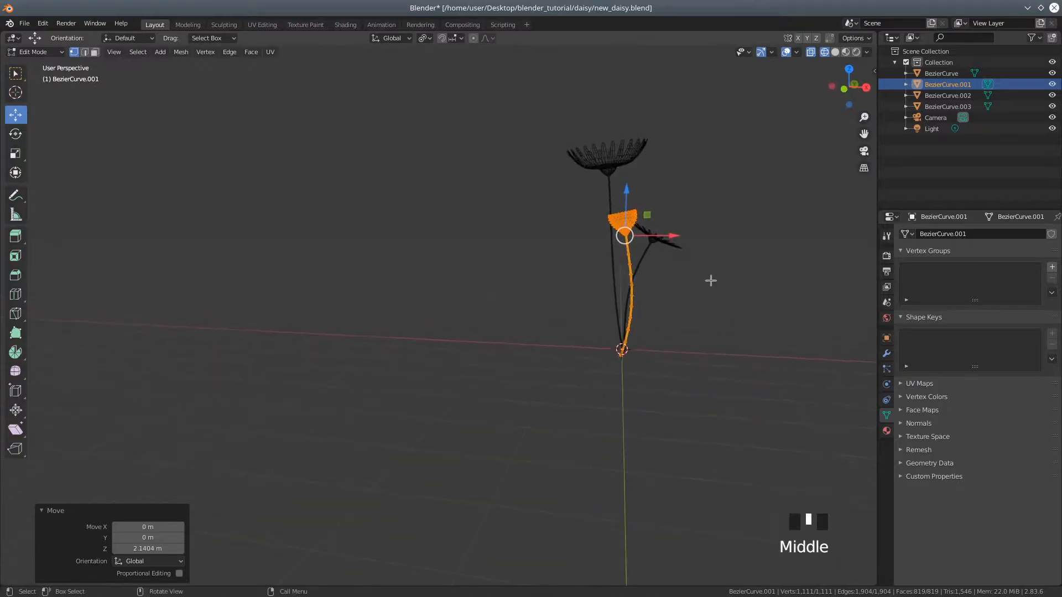
key("r")
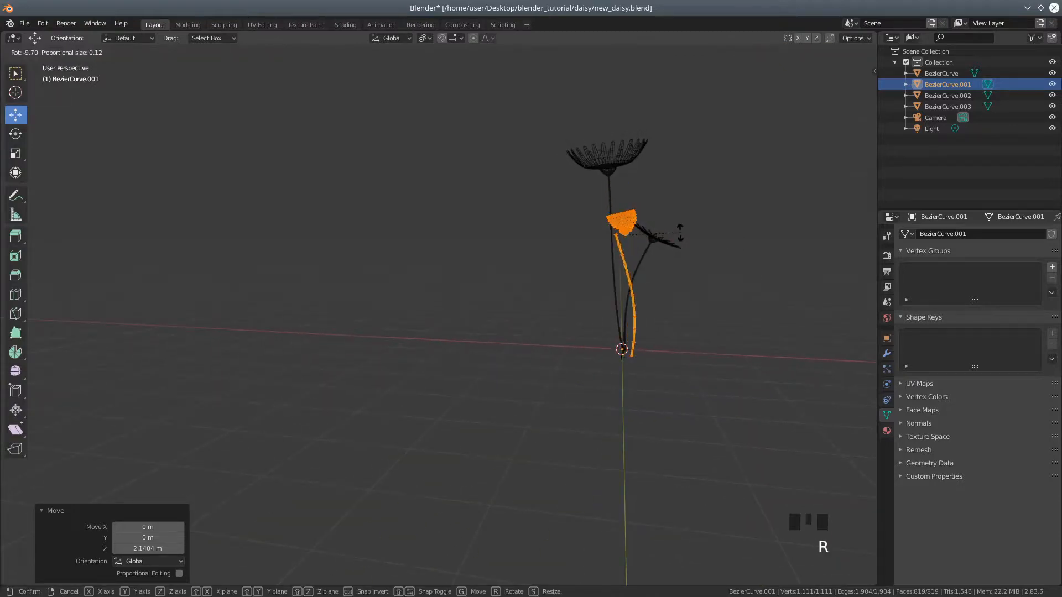
right_click(679, 232)
middle_click_drag(672, 335, 690, 369)
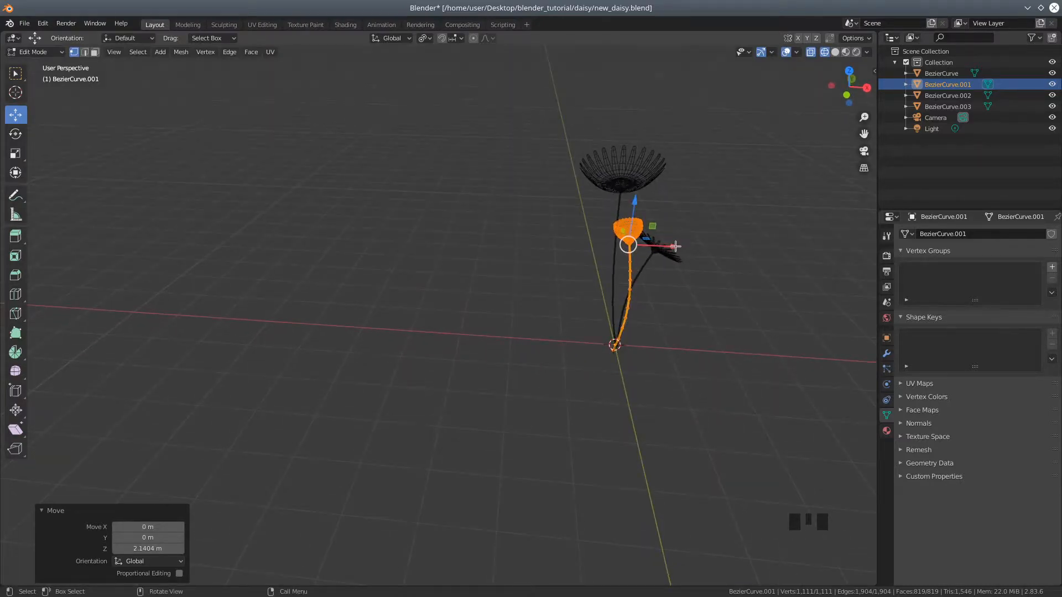
Return to Object Mode and apply the closed daisy's location, rotation and scale.
left_click(29, 53)
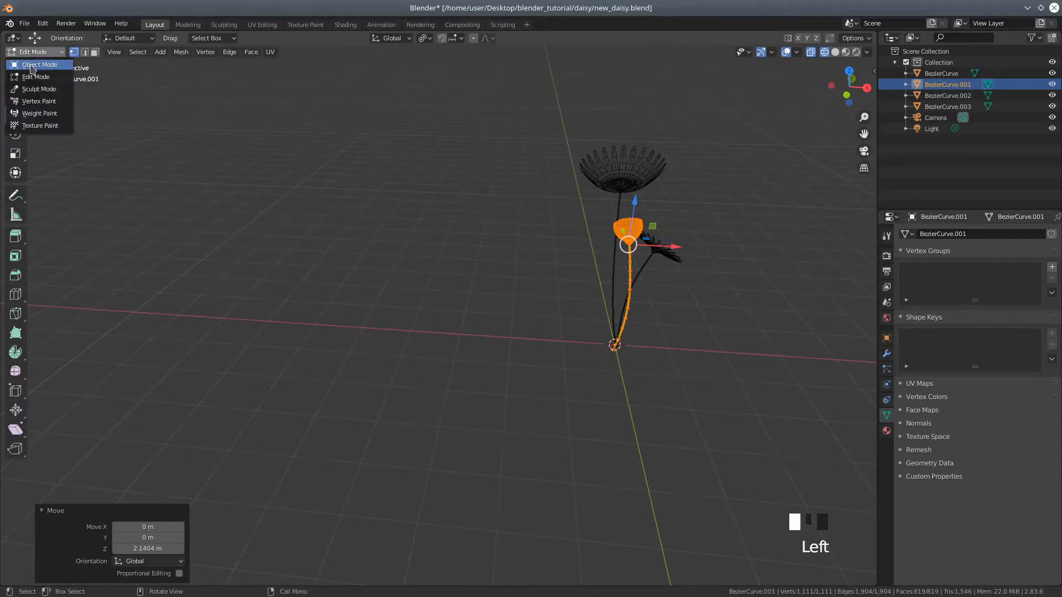
left_click(33, 64)
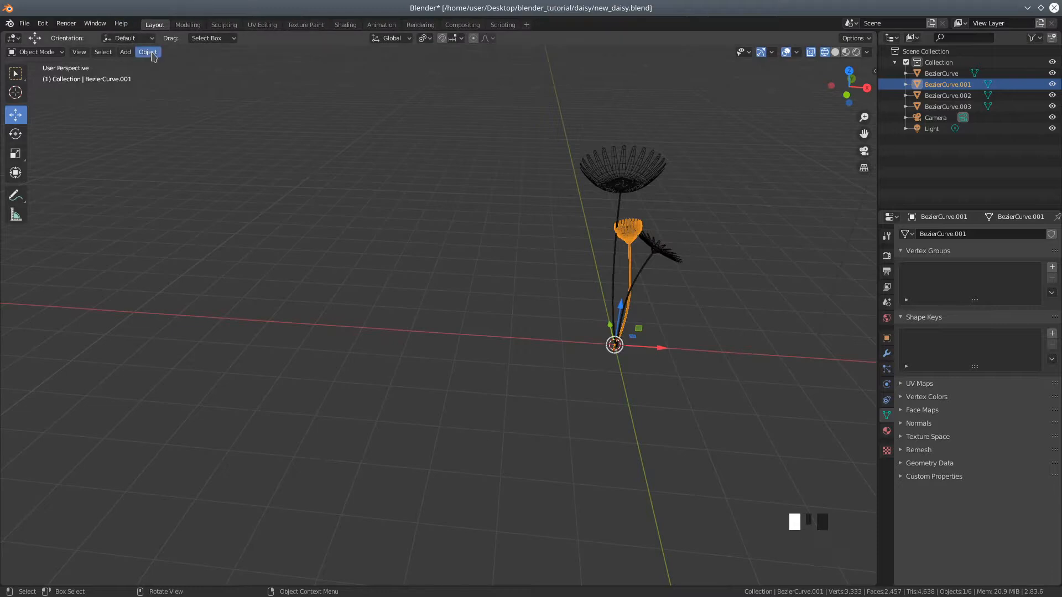
left_click(148, 52)
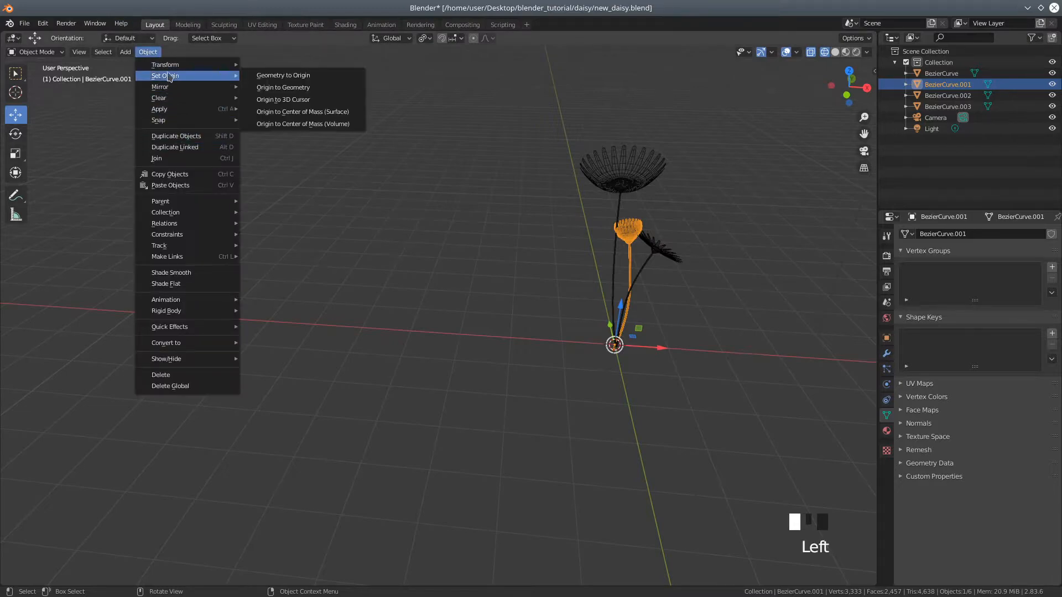
mouse_move(168, 67)
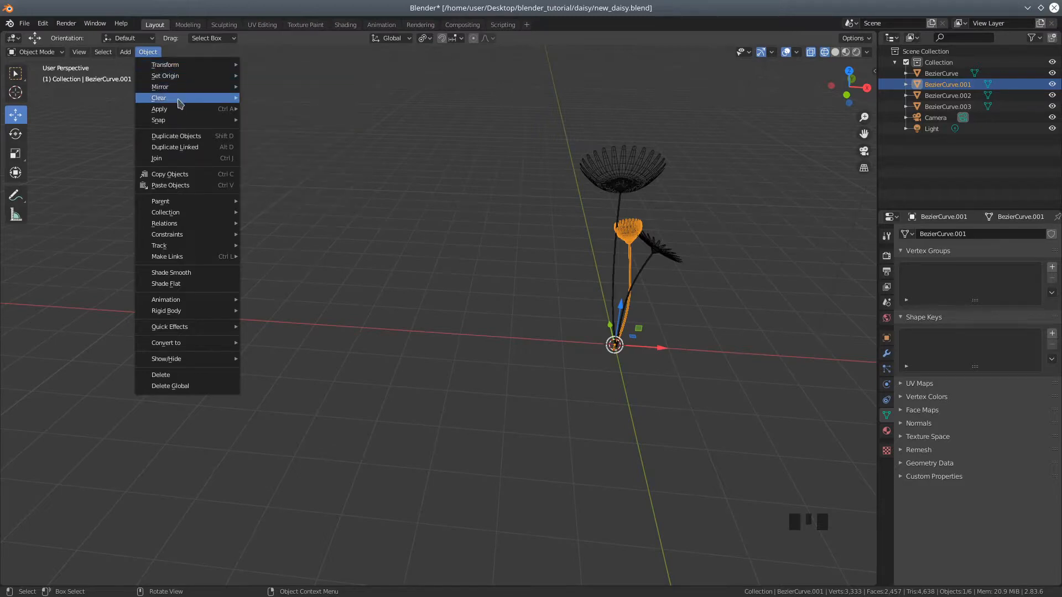
mouse_move(176, 113)
left_click(283, 141)
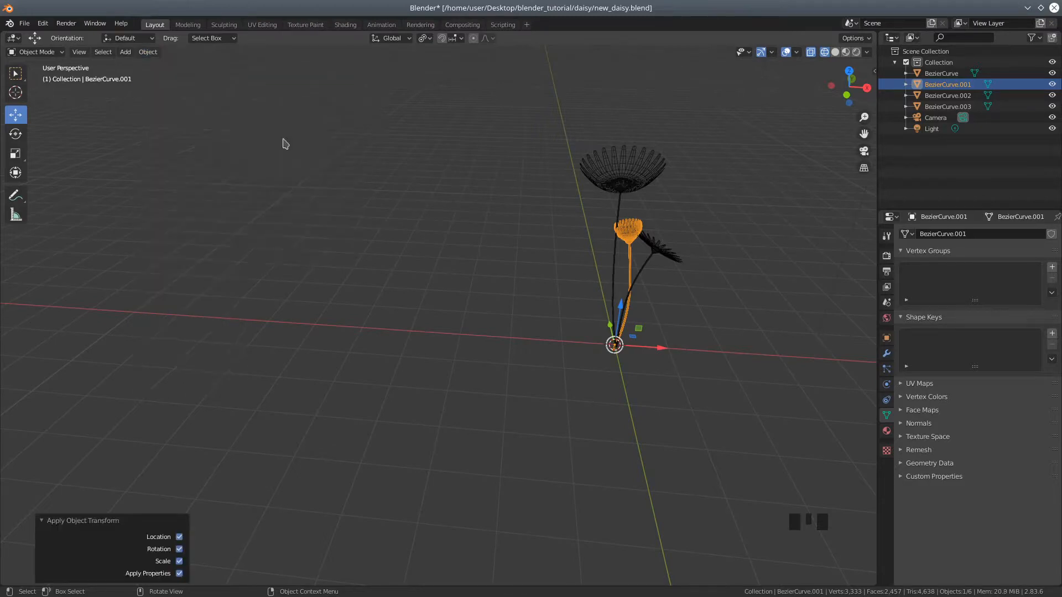
Move the closed daisy about -0.184 m along X and tilt it -18.8° outward from the large daisy.
left_click_drag(661, 350, 649, 343)
middle_click_drag(661, 362, 712, 347)
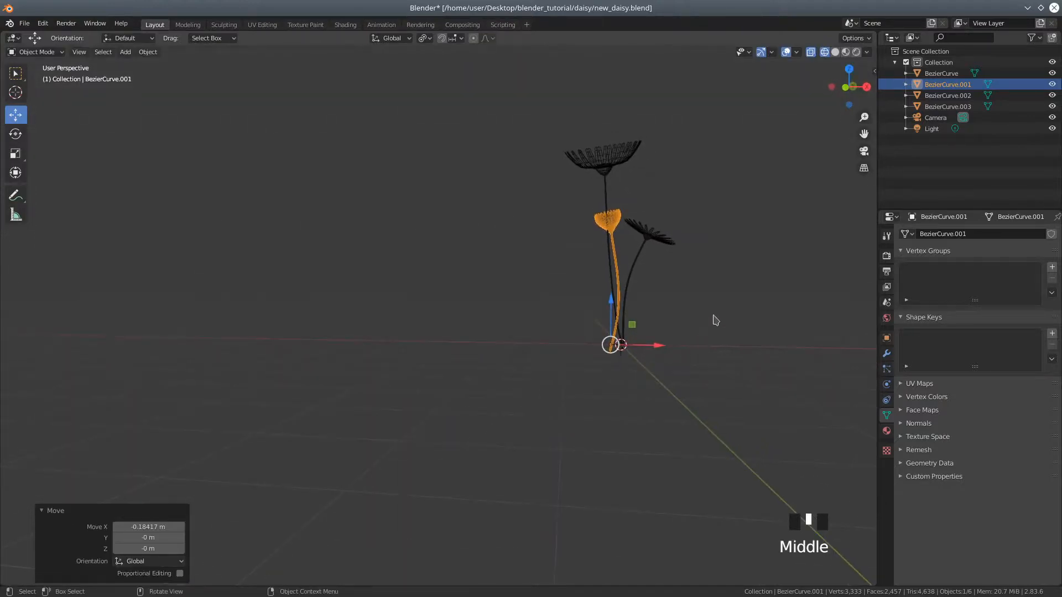
key("r")
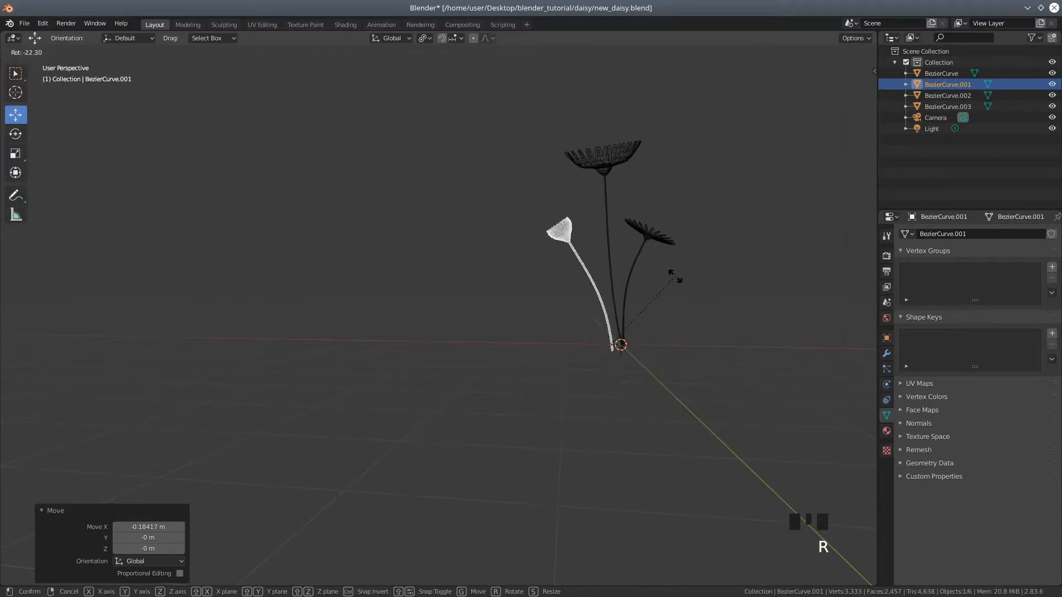
left_click(682, 279)
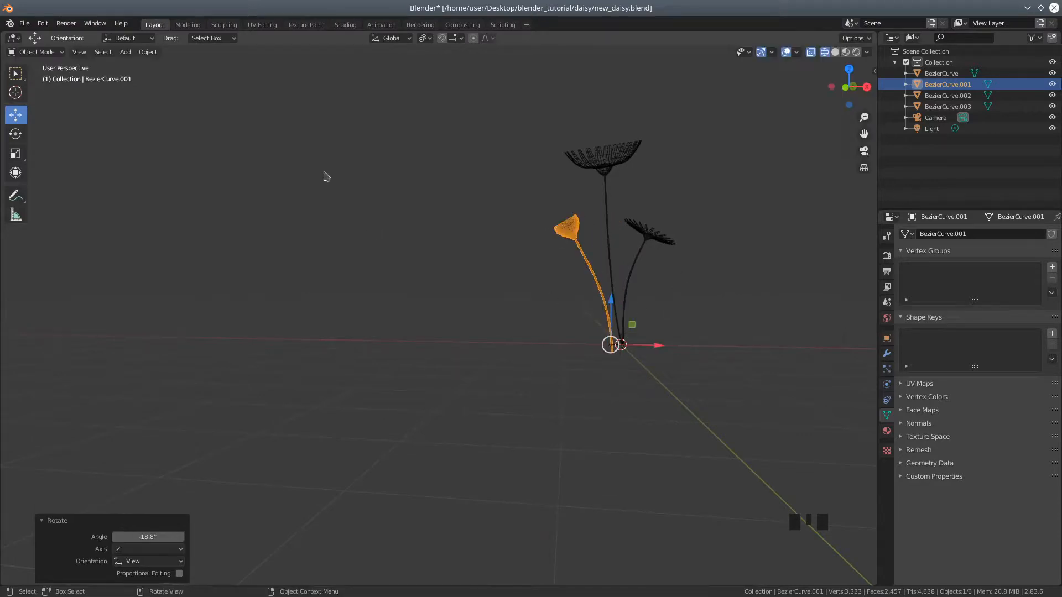
Scale the closed daisy down to about 0.92 and the smaller open daisy up to 1.187.
key("s")
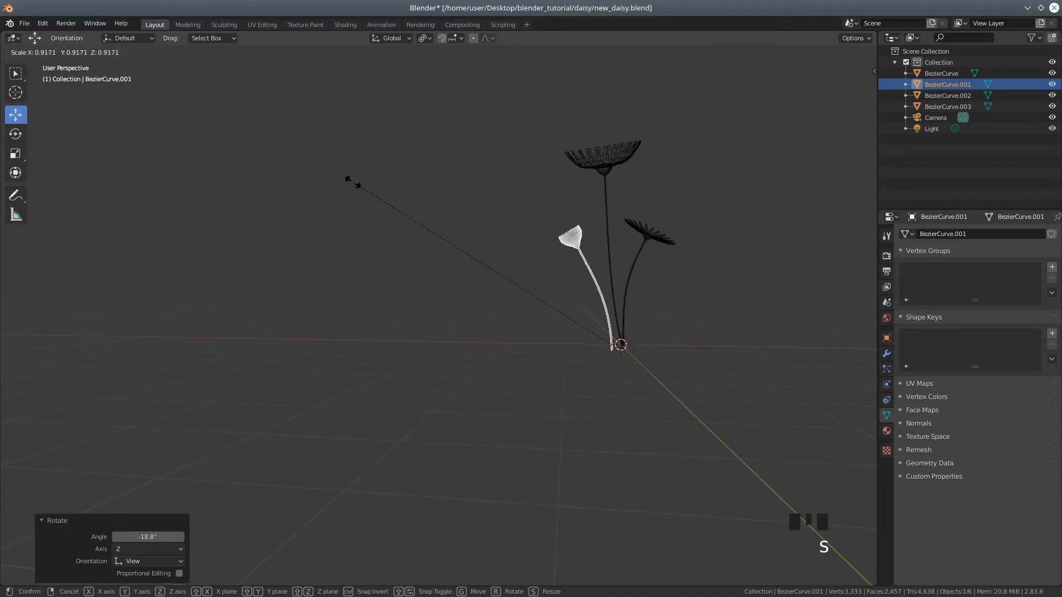
left_click(355, 187)
left_click(646, 252)
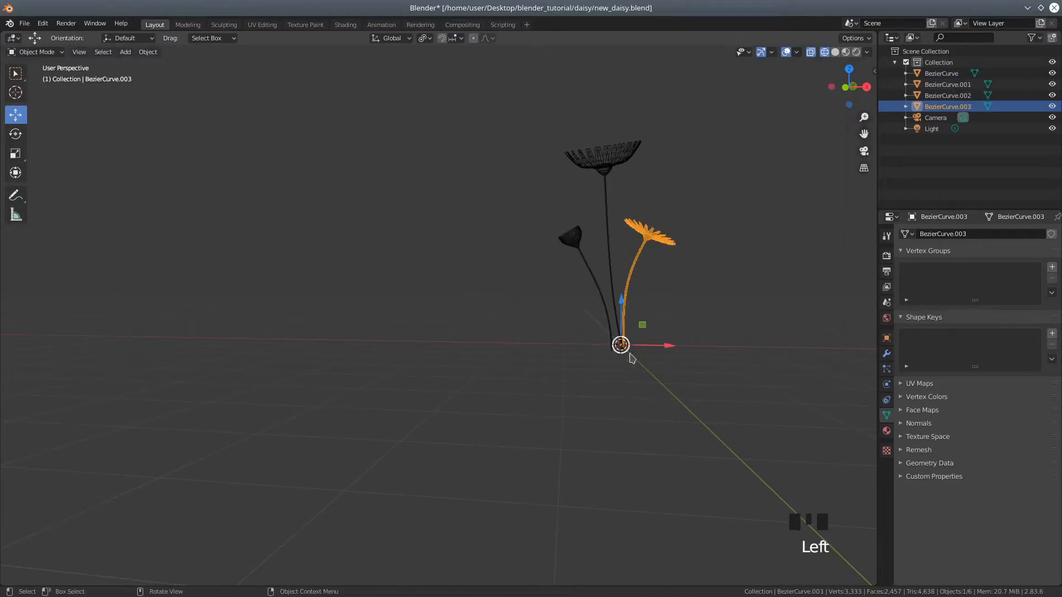
key("s")
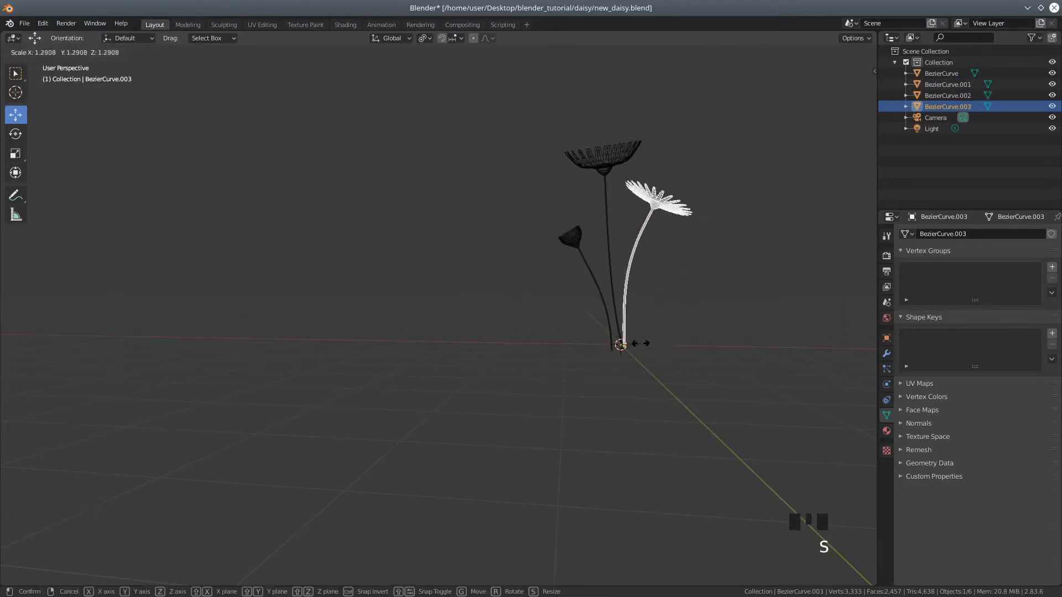
left_click(638, 346)
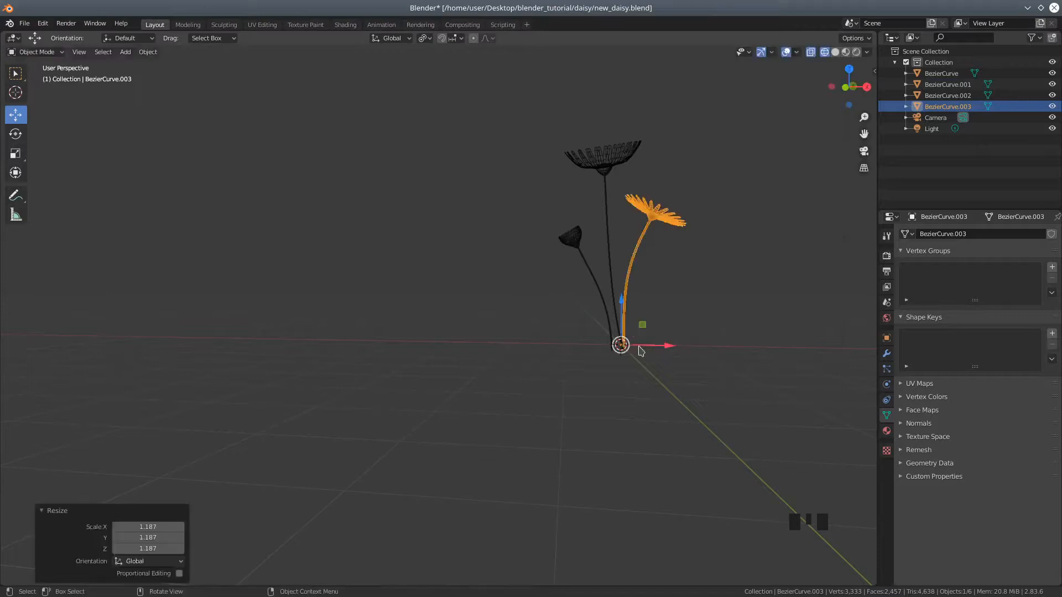
Scale the large daisy up to about 1.09.
left_click(614, 265)
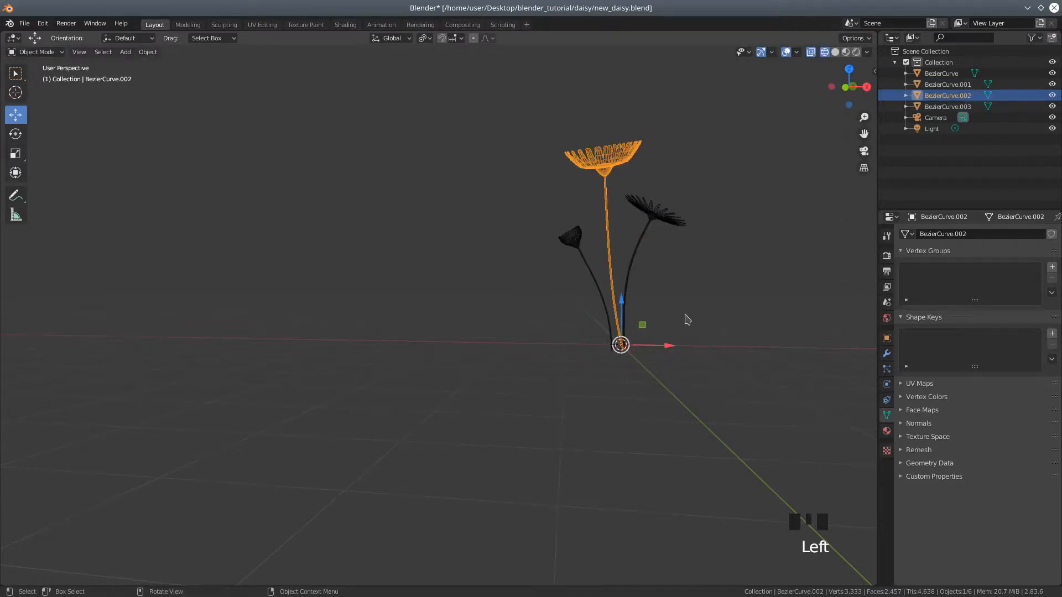
key("s")
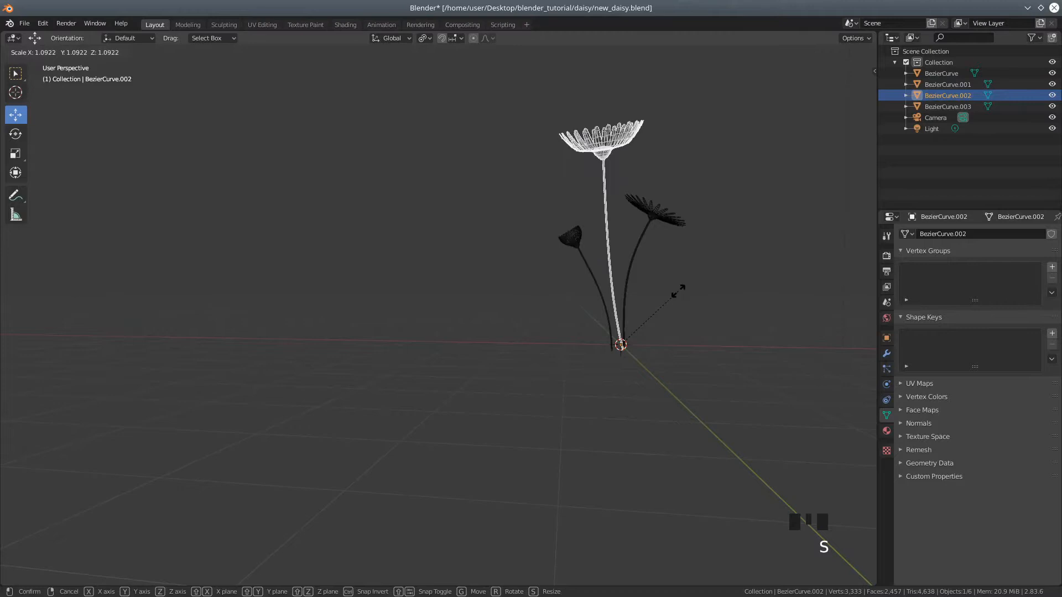
left_click(678, 289)
Rotate the closed daisy 45.7° about the global Z axis.
left_click(606, 309)
middle_click_drag(605, 310, 581, 365)
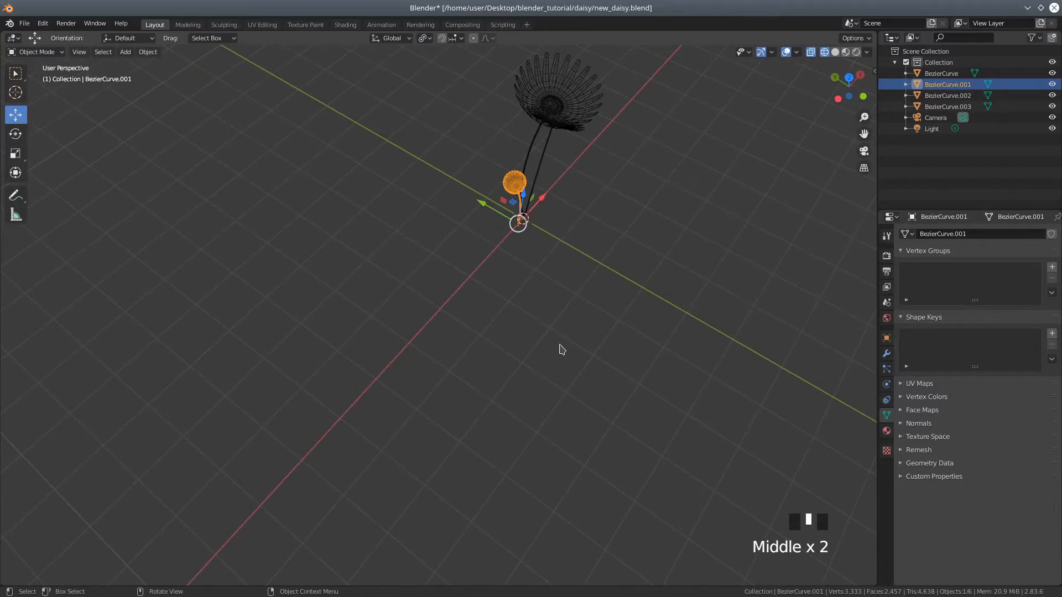
key("r")
key("z")
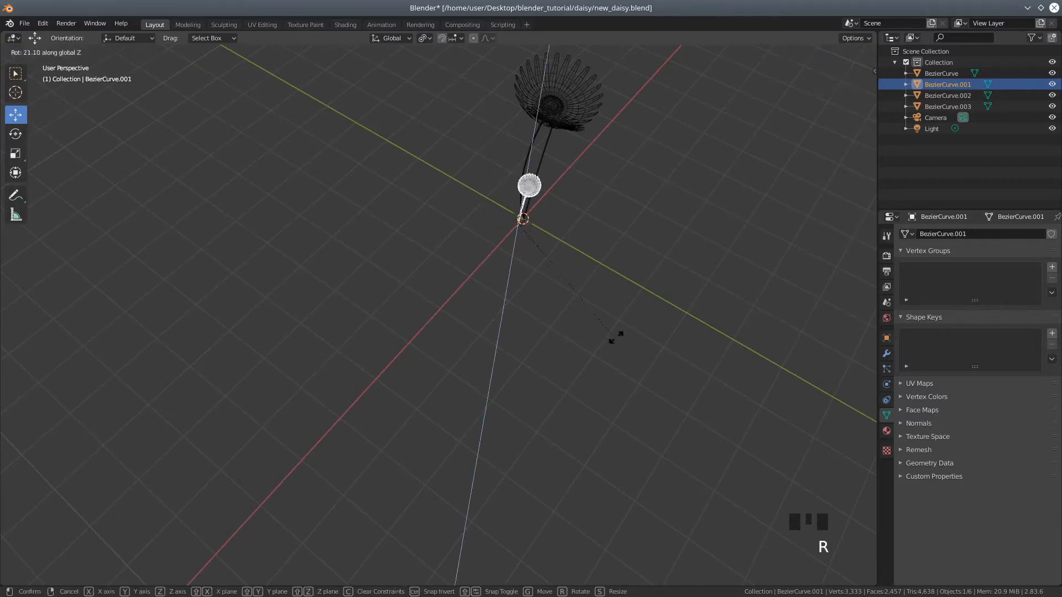
left_click(709, 317)
Tilt the large daisy 11° about the viewing axis, seen from a side view of the cluster.
middle_click_drag(709, 317, 469, 306)
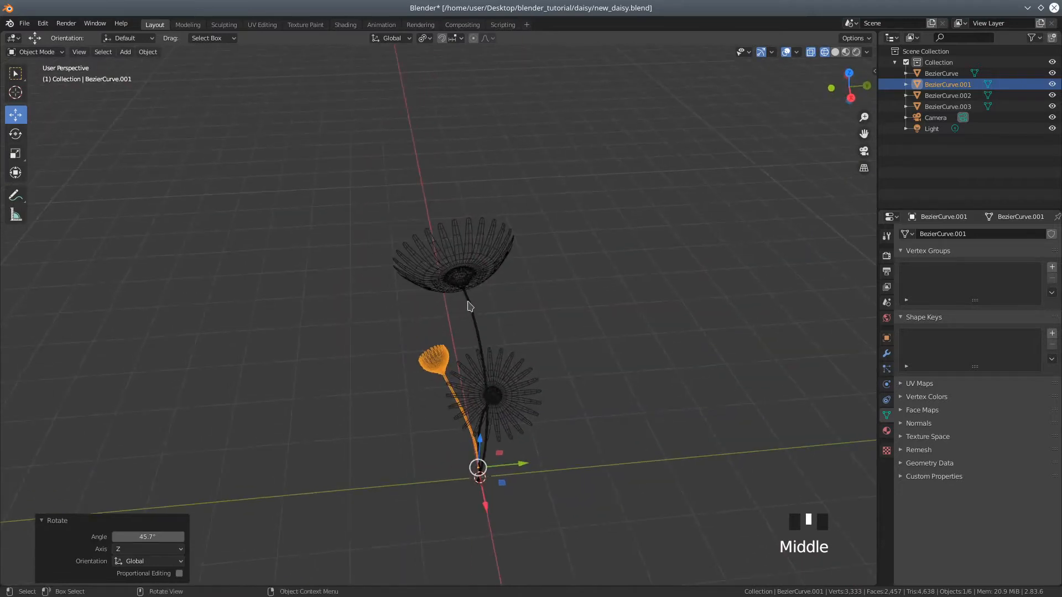
left_click(468, 306)
middle_click_drag(571, 351, 552, 296)
key("r")
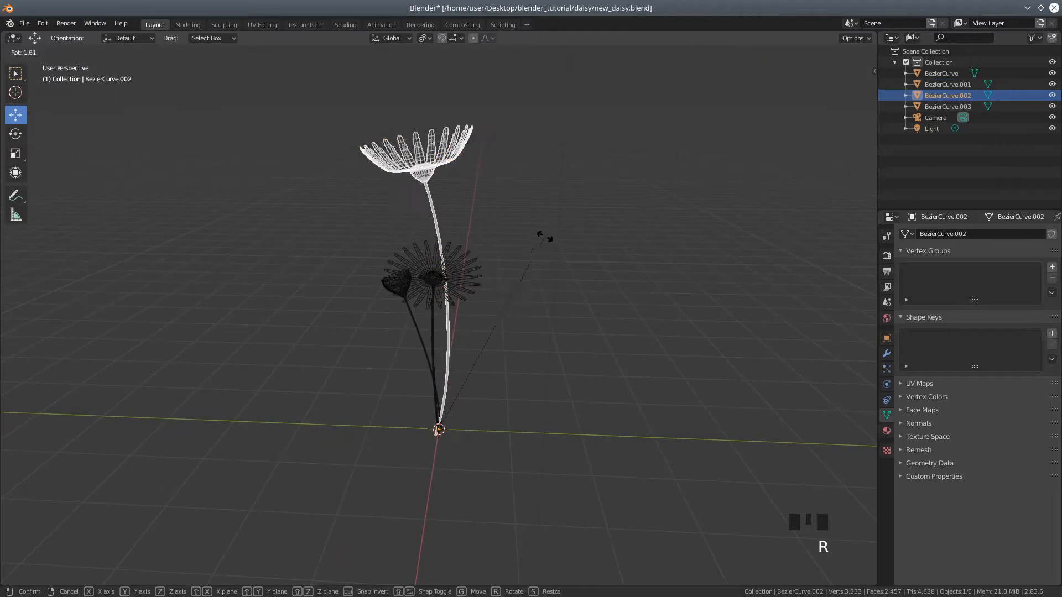
left_click(573, 259)
Move the closed daisy about 0.09 m along X, closer to the other stem bases.
middle_click_drag(387, 331, 461, 345)
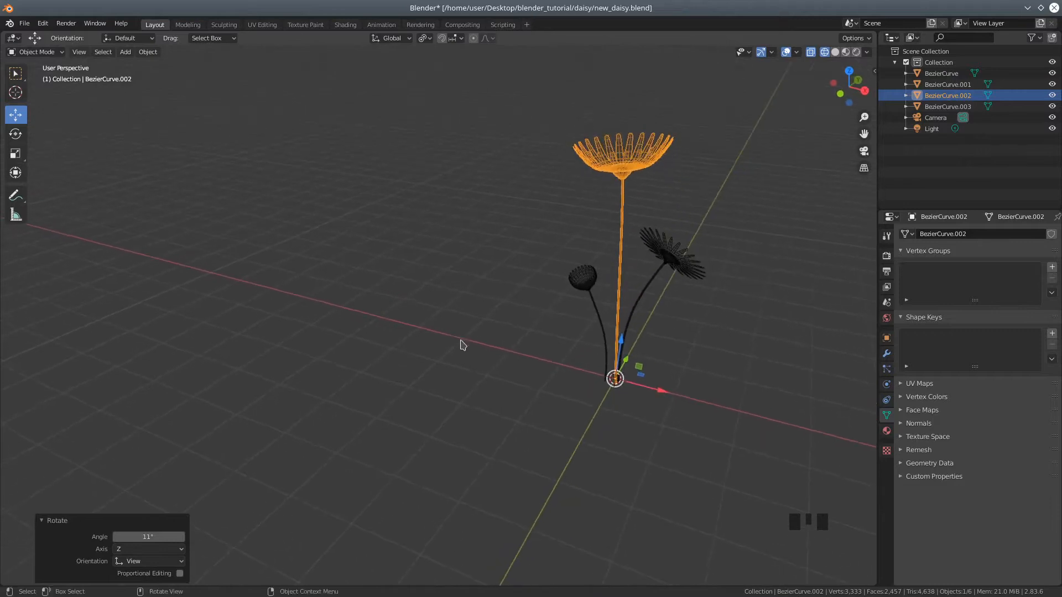
left_click(596, 323)
left_click_drag(651, 390, 657, 390)
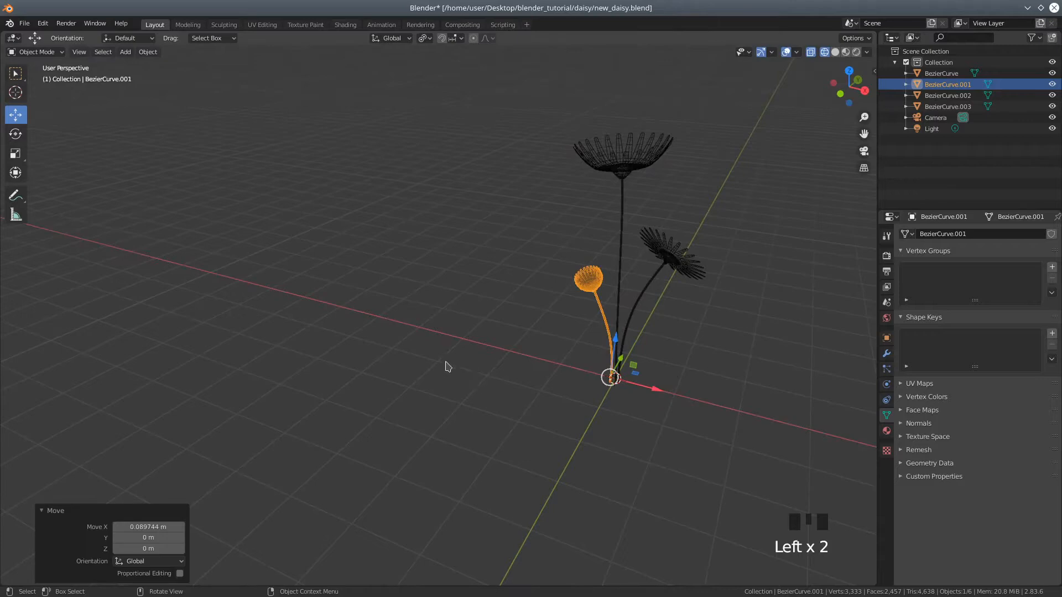
Save the daisy cluster to the existing file new_daisy.blend.
scroll(387, 353, "down", 2)
mouse_move(379, 356)
middle_mouse_down()
mouse_move(426, 360)
mouse_move(385, 355)
middle_mouse_up()
scroll(385, 355, "down", 1)
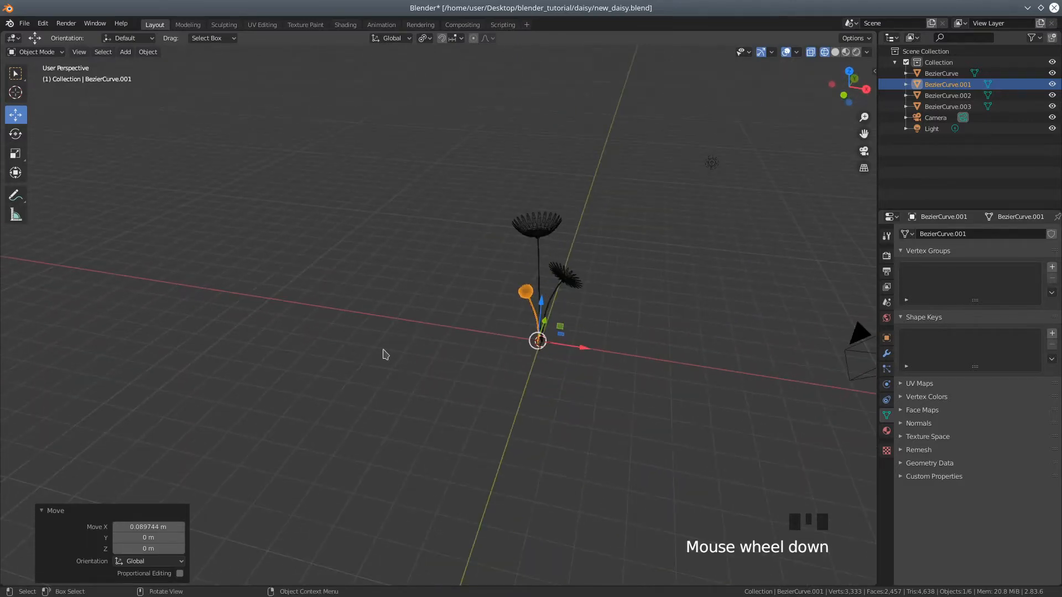
left_click(24, 23)
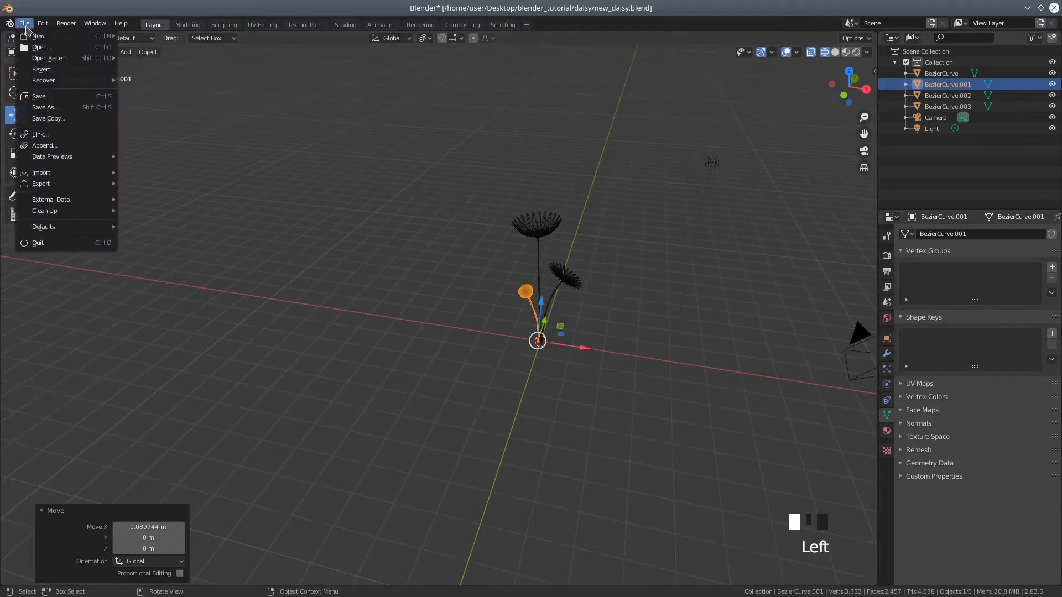
left_click(40, 96)
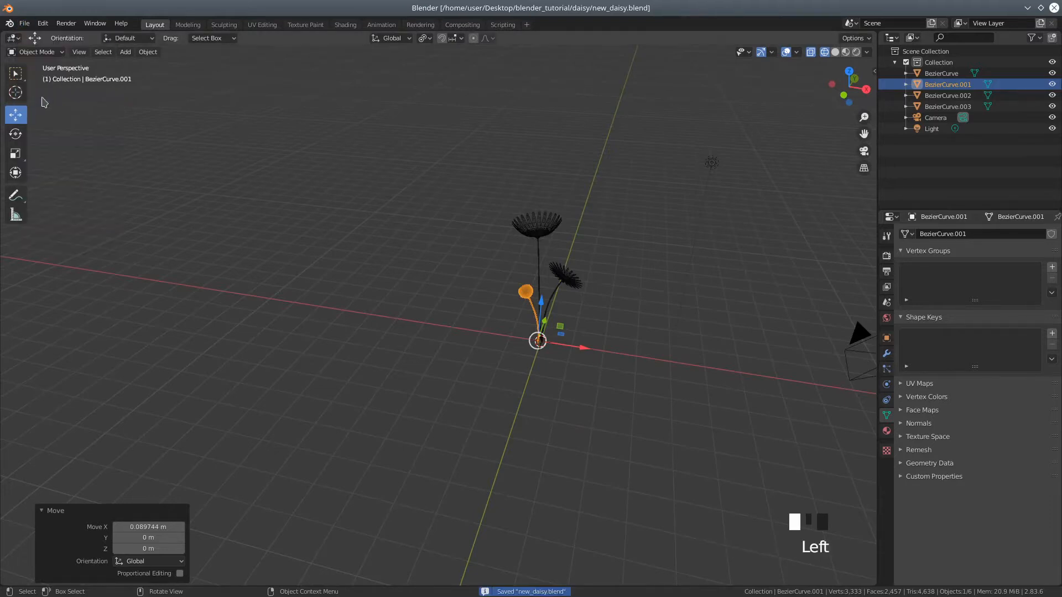
Switch the viewport from wireframe to solid shading and frame the whole daisy cluster.
middle_click_drag(597, 409, 526, 380, "shift")
scroll(494, 412, "up", 3)
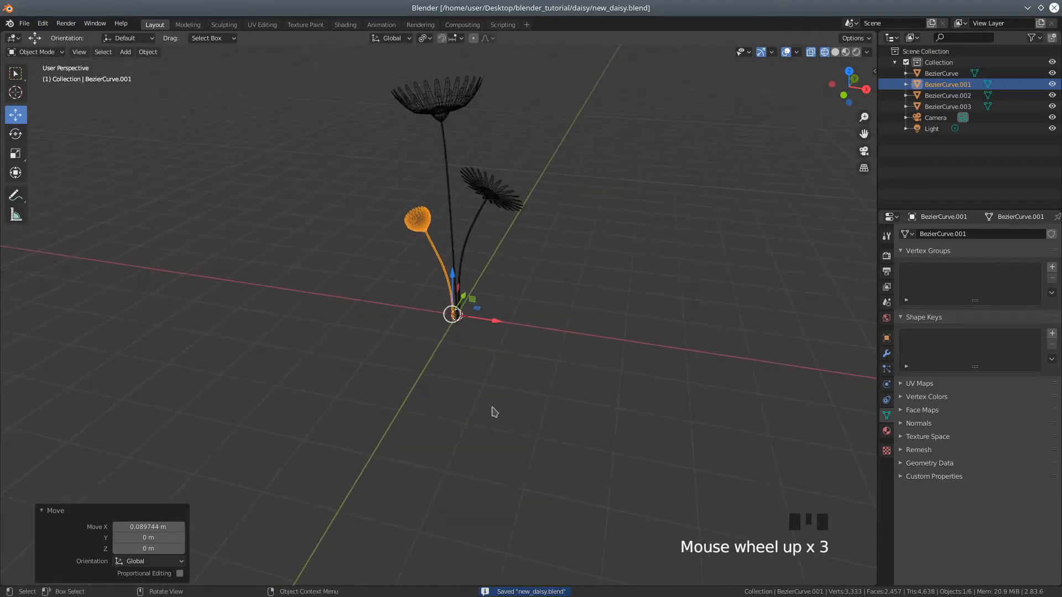
left_click(835, 52)
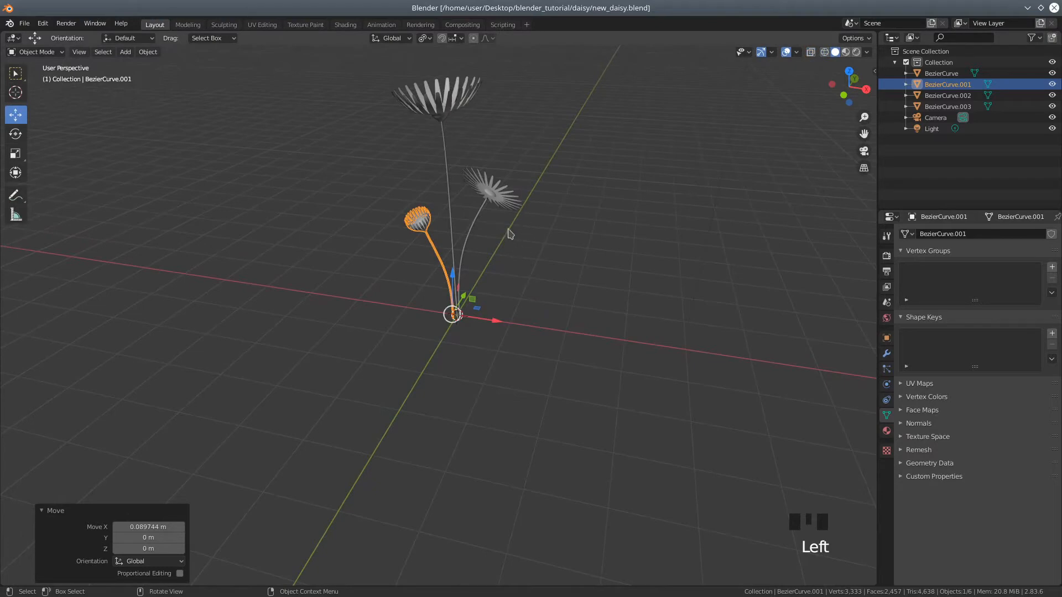
middle_click_drag(581, 199, 577, 298, "shift")
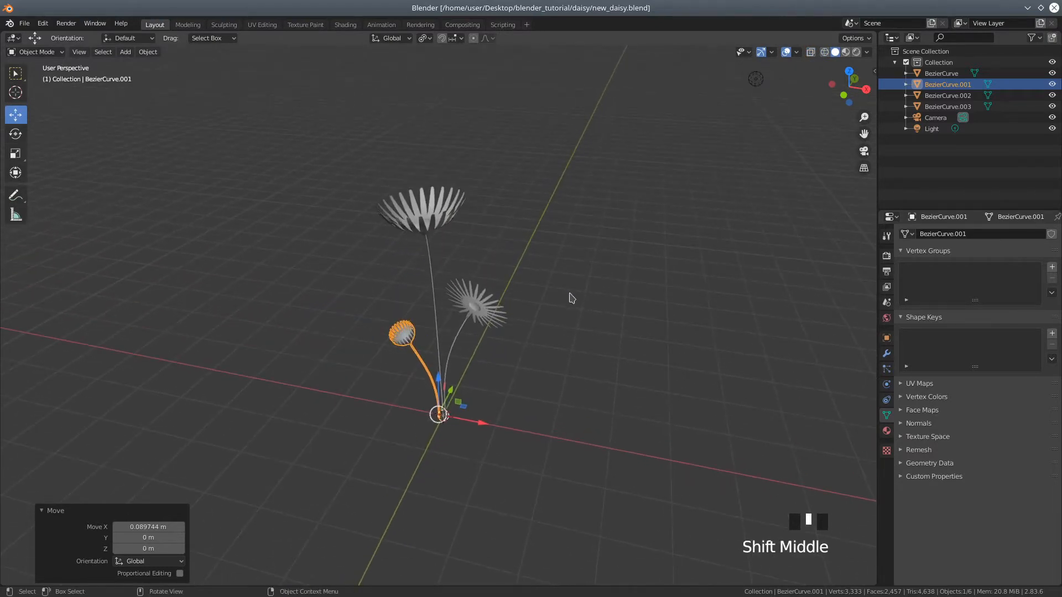
scroll(588, 317, "down", 2)
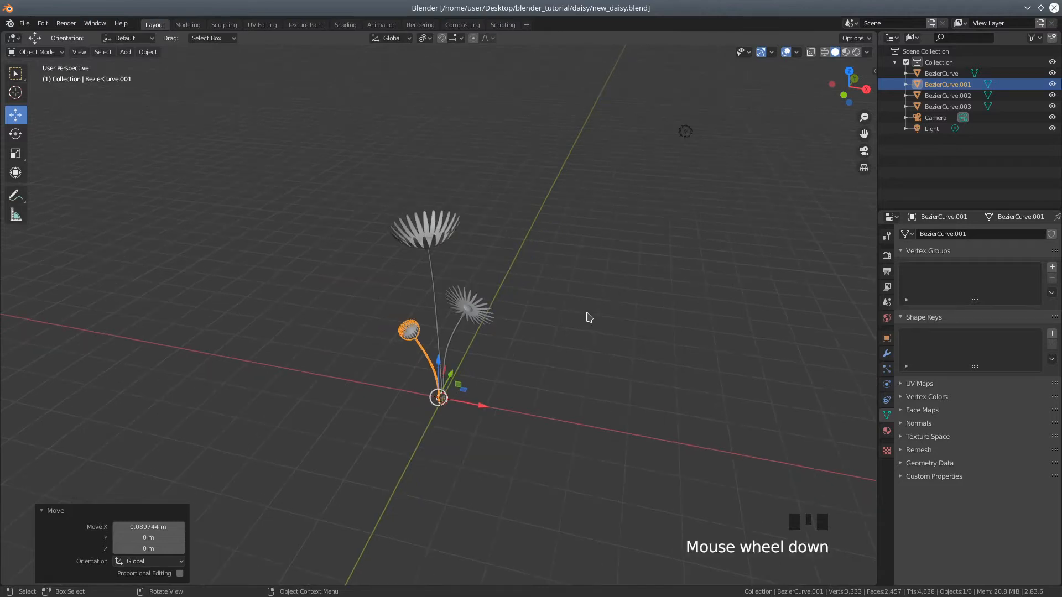
mouse_move(678, 335)
middle_mouse_down()
mouse_move(661, 335)
mouse_move(675, 336)
middle_mouse_up()
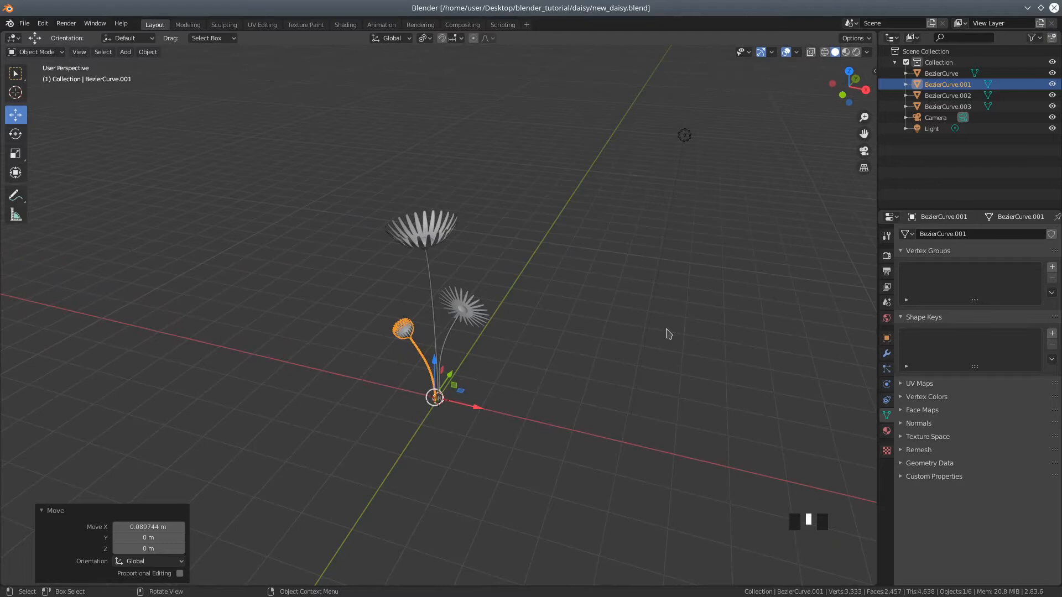